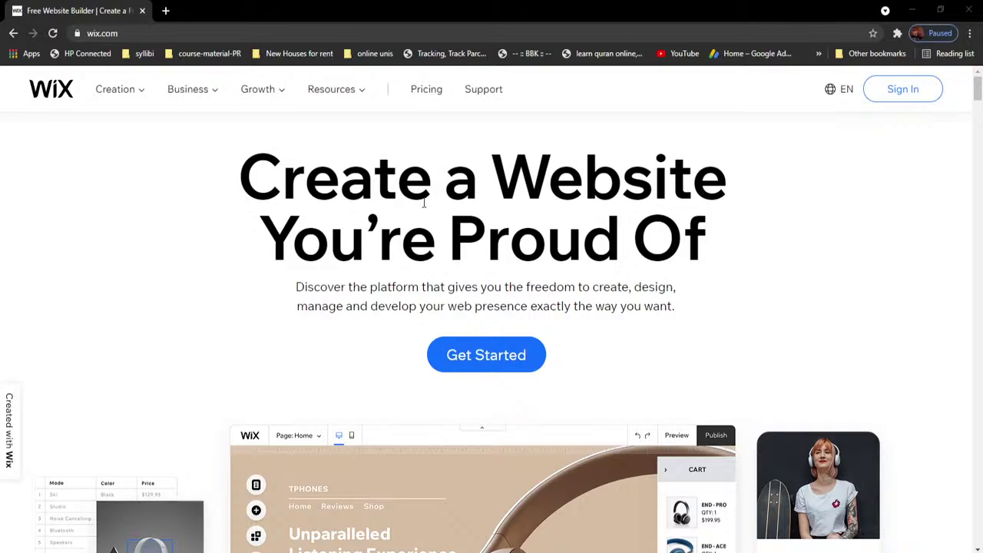
Step: Start creating a new Wix website and switch from Log In to the Sign Up form
scroll(490, 267, "down", 7)
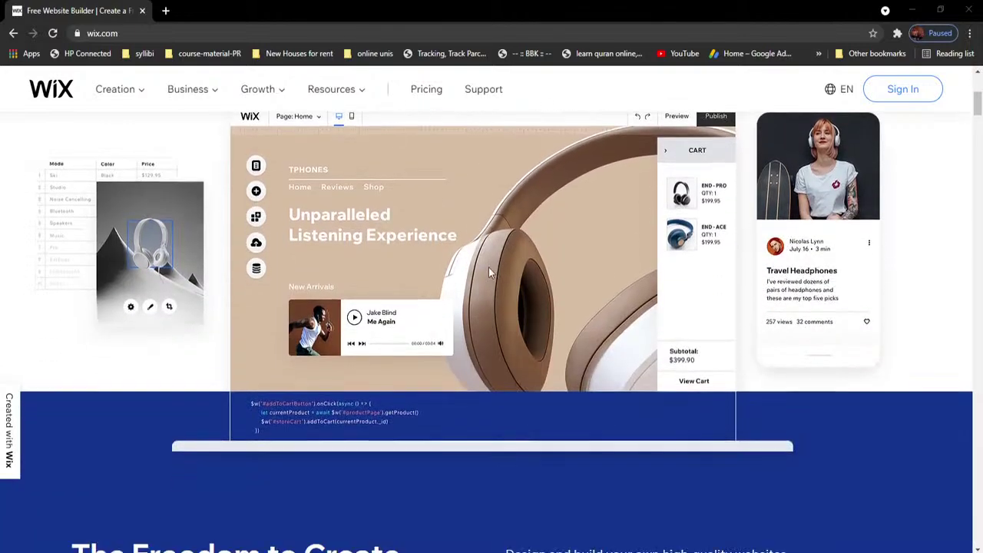
scroll(489, 268, "down", 13)
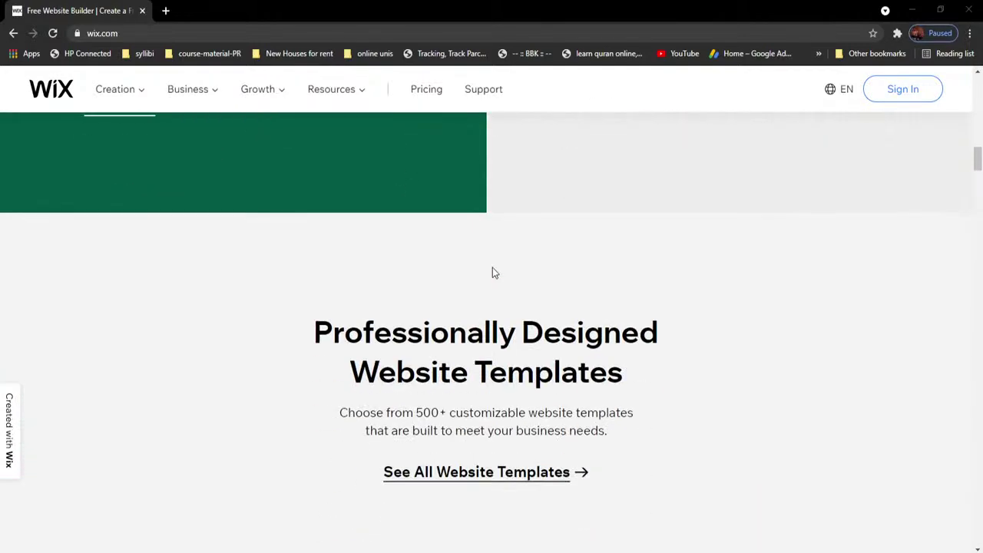
scroll(492, 267, "down", 3)
scroll(493, 258, "up", 20)
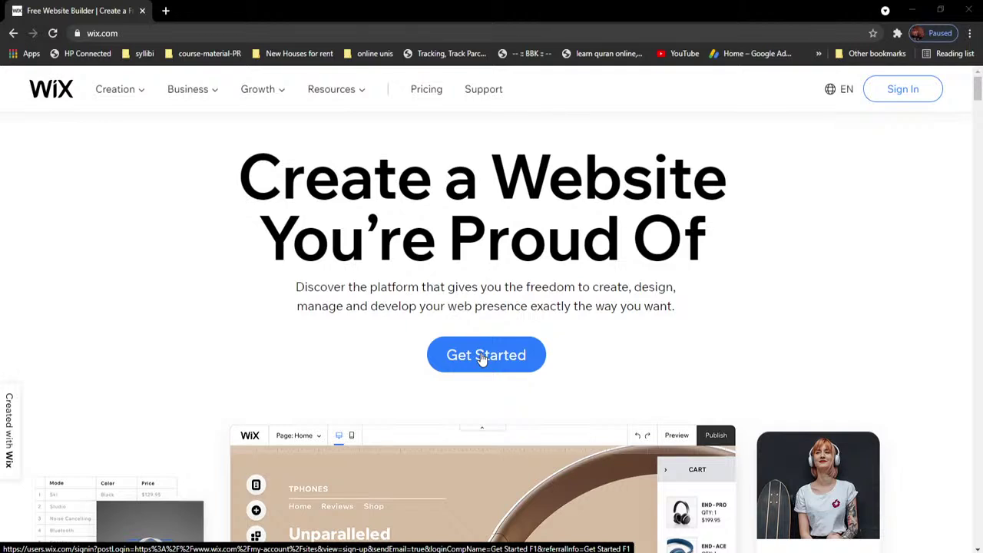
left_click(482, 360)
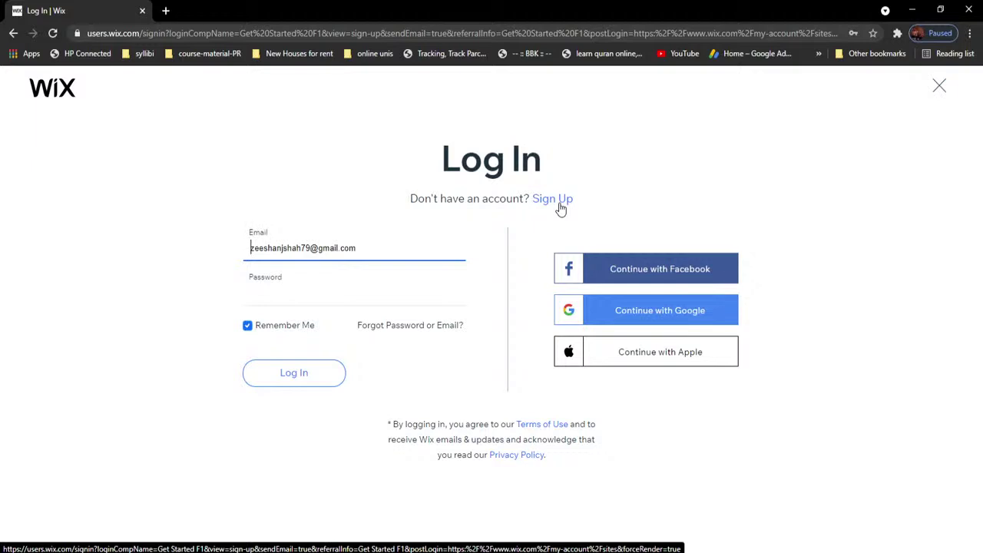
left_click(557, 204)
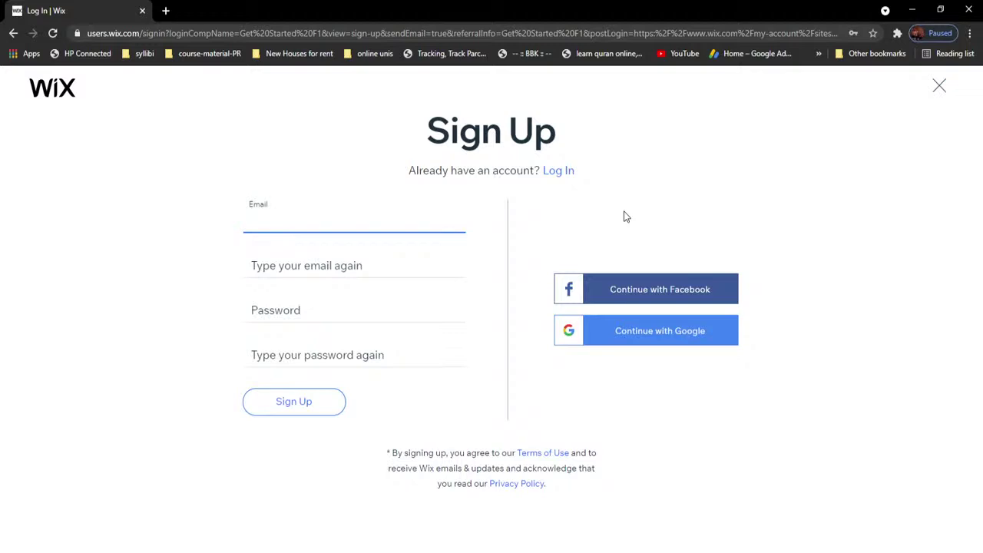
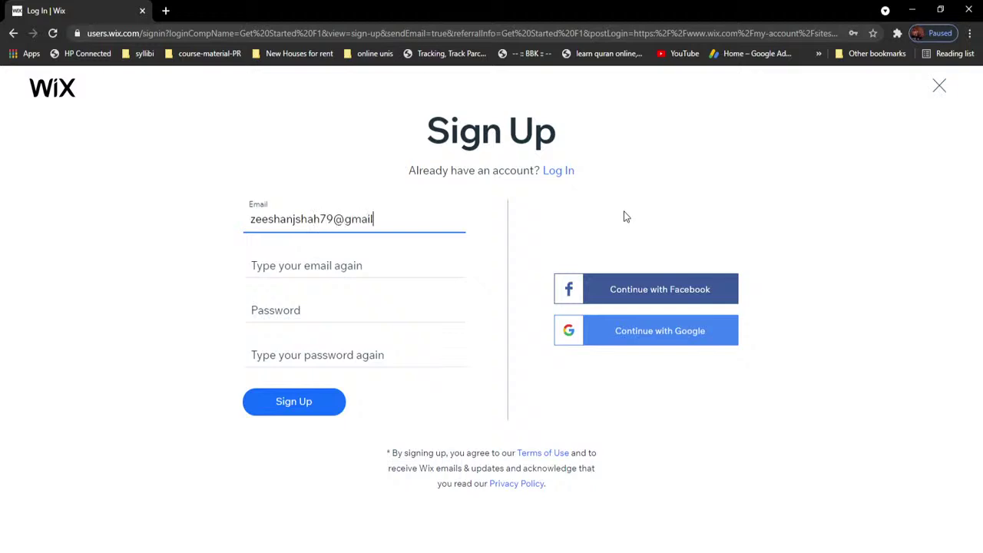
Step: Enter the account e-mail address in both the Email and confirm-email fields
left_click(439, 269)
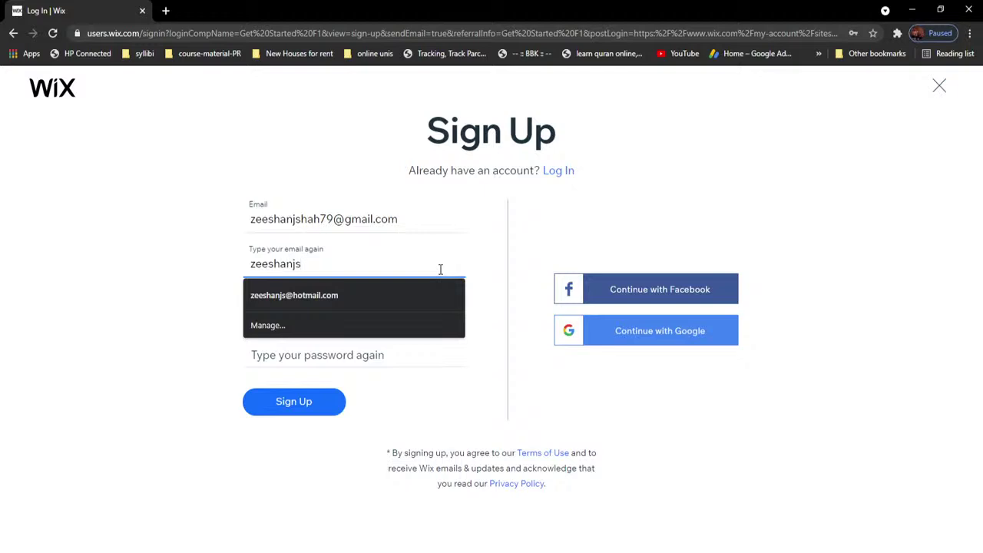
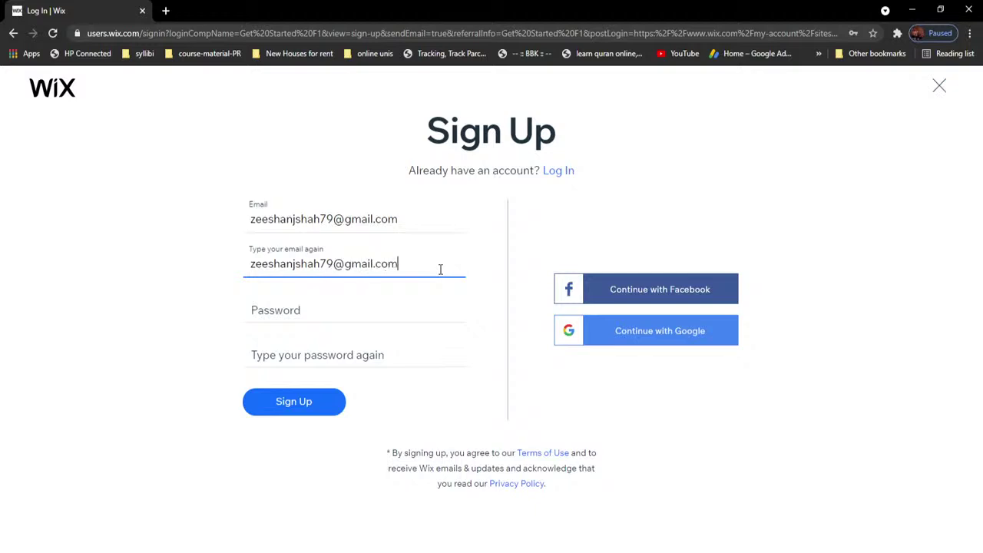
Step: Dismiss the saved-password suggestions and drag the browser aside to reveal the desktop
left_click(418, 312)
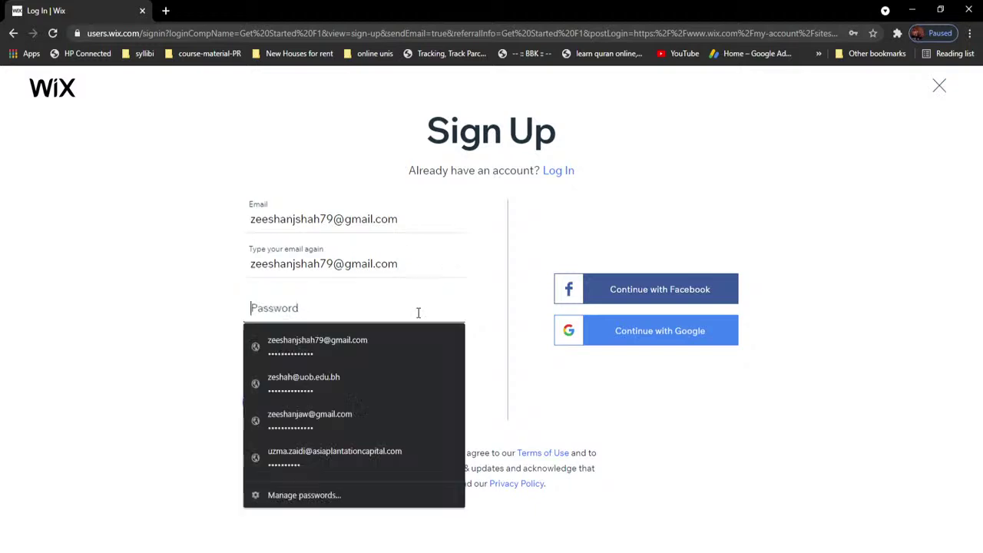
left_click(173, 257)
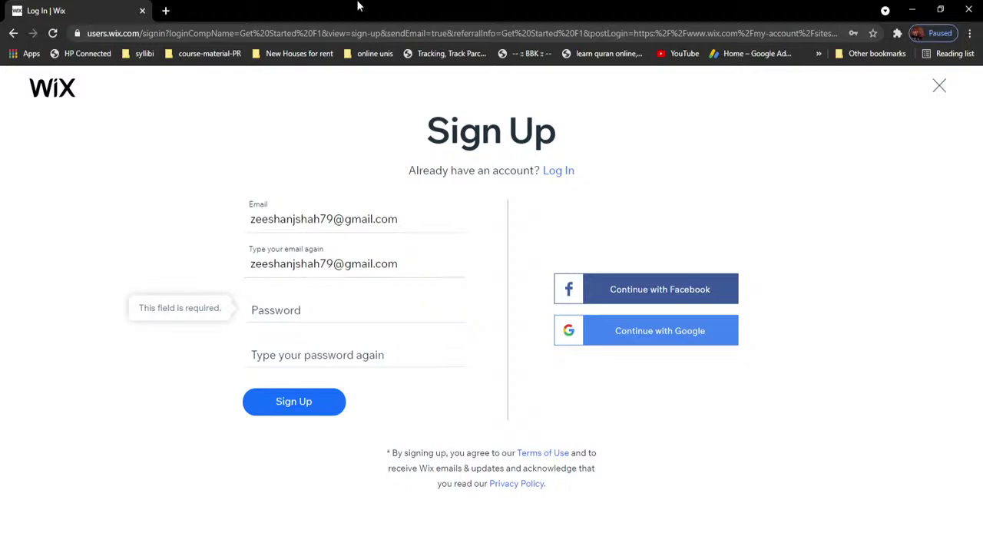
left_click_drag(369, 15, 0, 39)
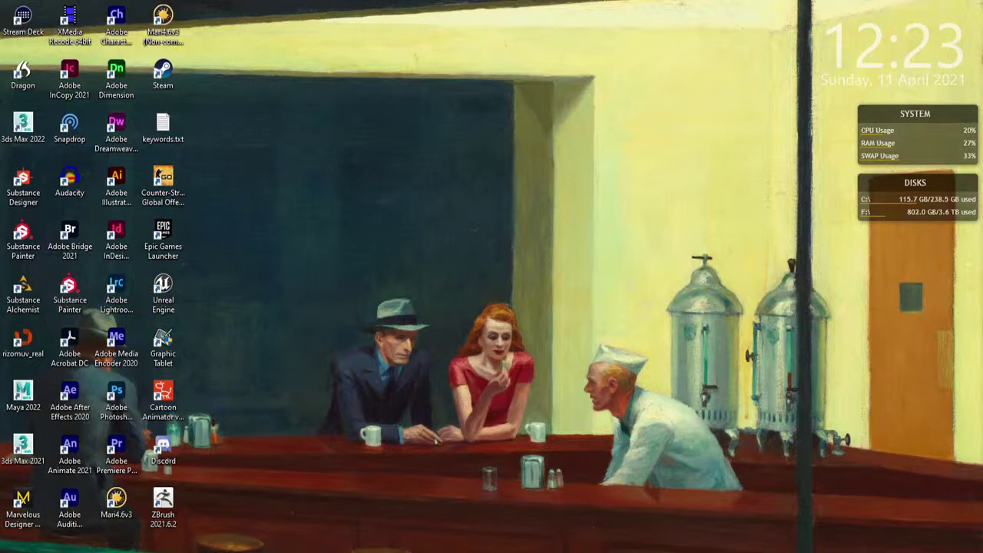
Step: Switch back to Chrome and maximize it to show the filled Sign Up form
key("alt+Tab")
double_click(434, 89)
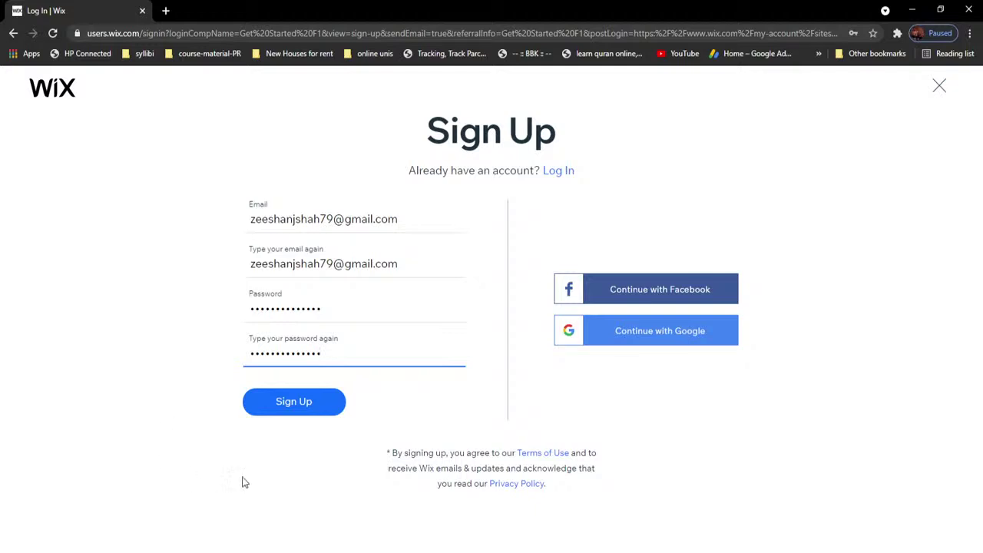
Step: Submit the Sign Up form; Wix rejects the already-registered e-mail
left_click(282, 410)
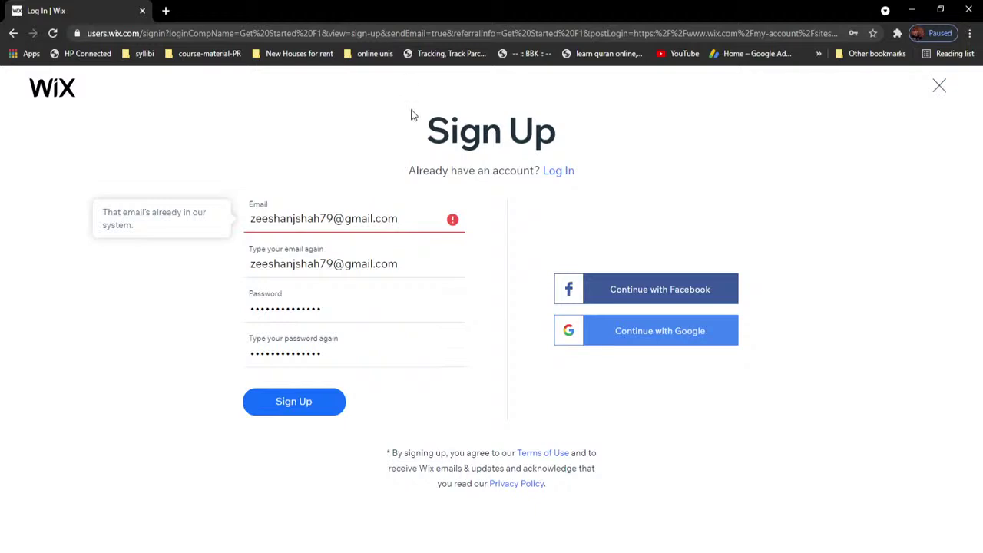
Step: Replace the e-mail with a different address in both fields and resubmit Sign Up
left_click_drag(406, 218, 112, 185)
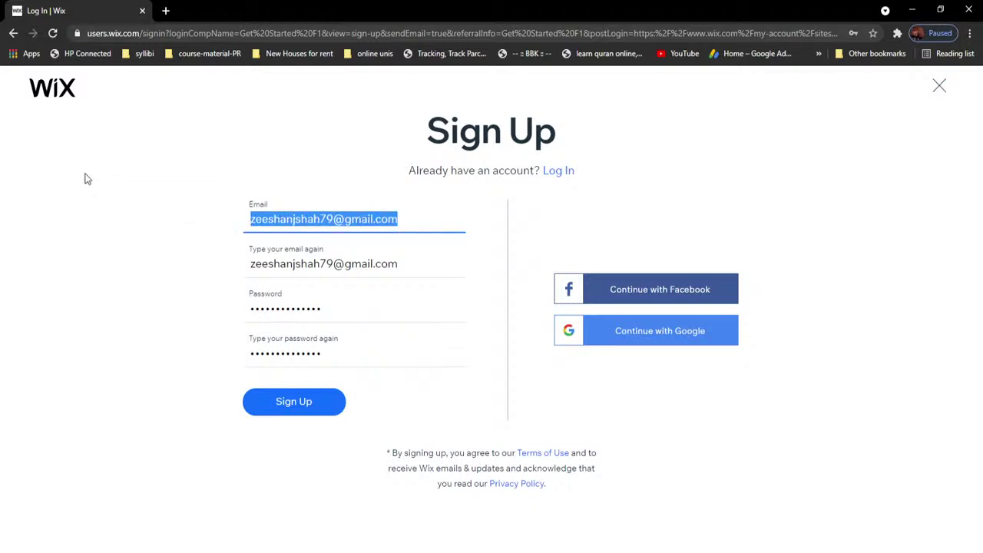
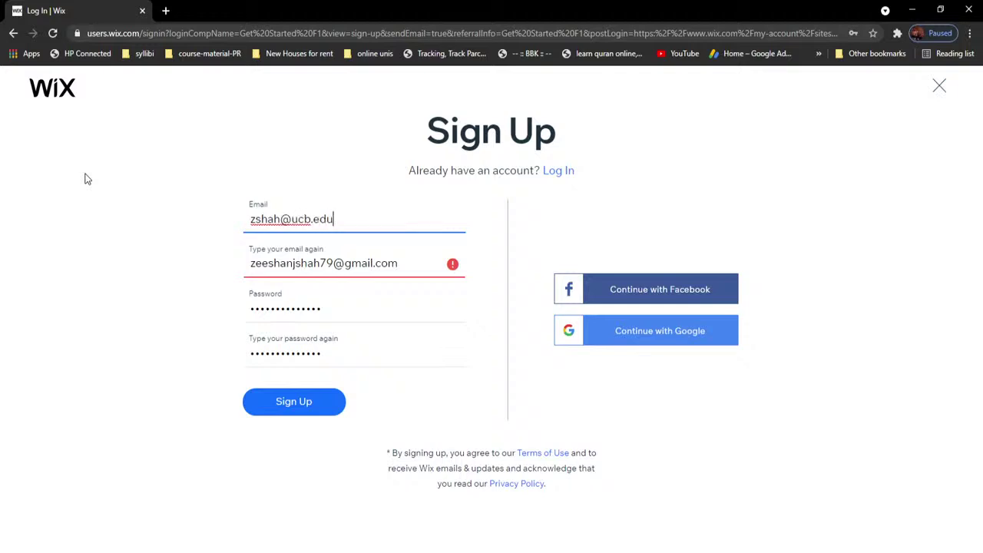
key("Tab")
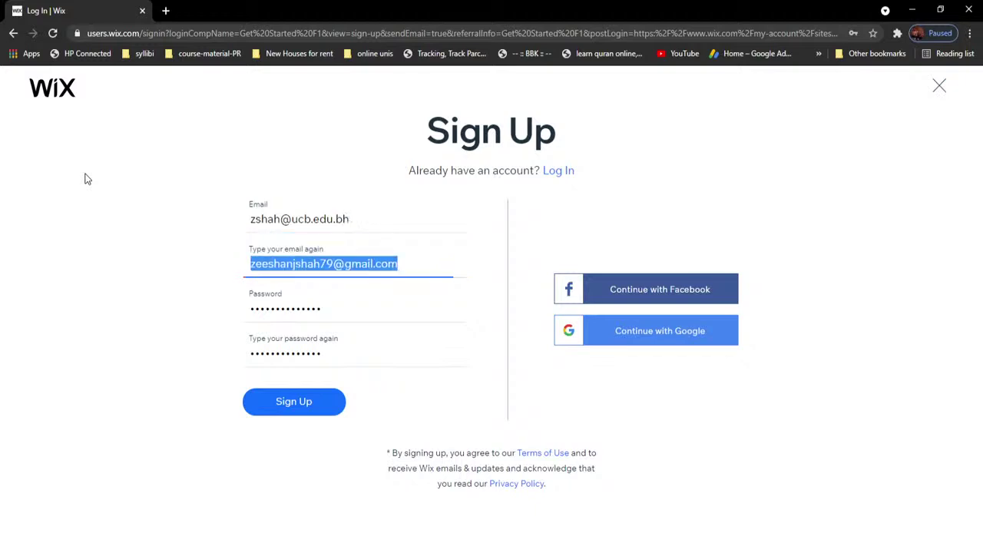
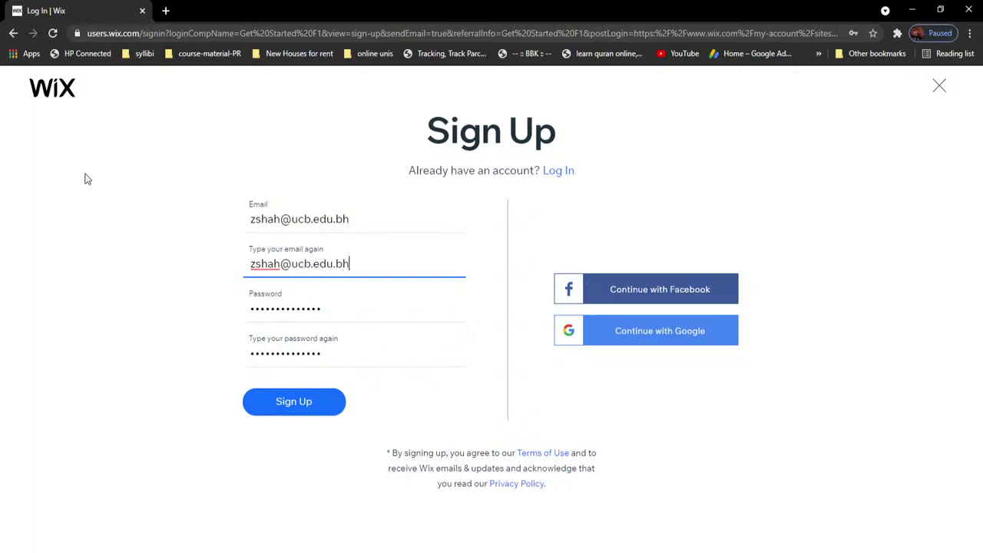
left_click(306, 401)
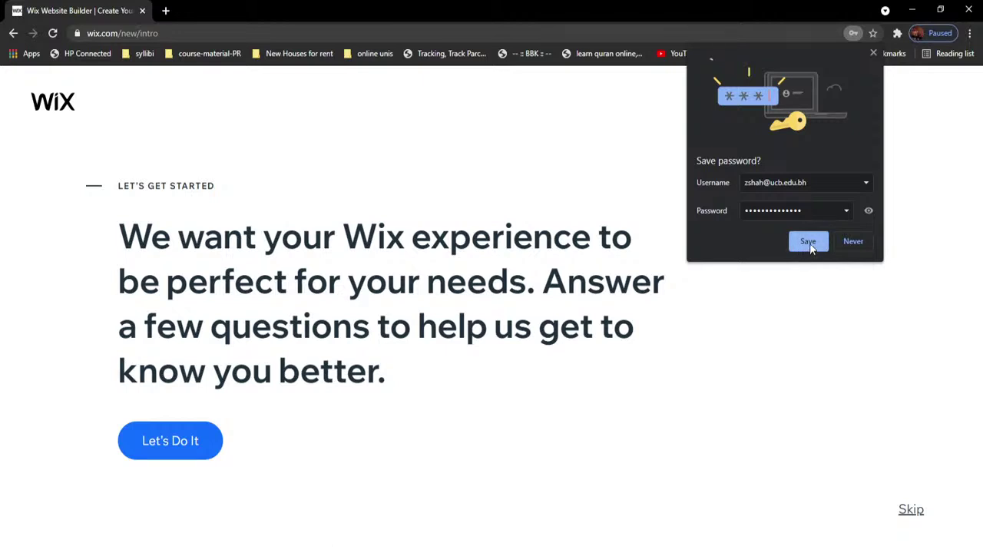
Step: Decline Chrome's offer to save the password and begin the setup questionnaire with Let's Do It
left_click(861, 241)
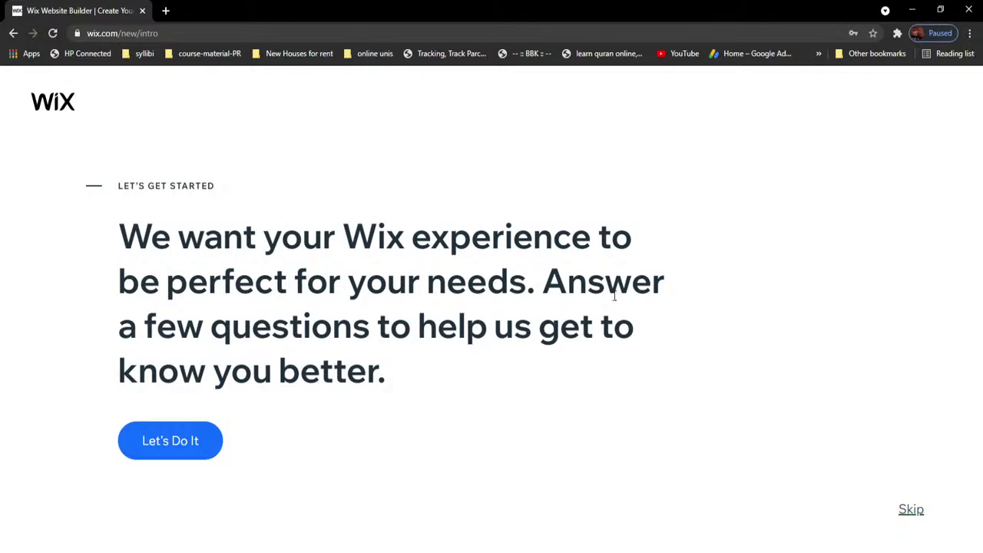
left_click(194, 445)
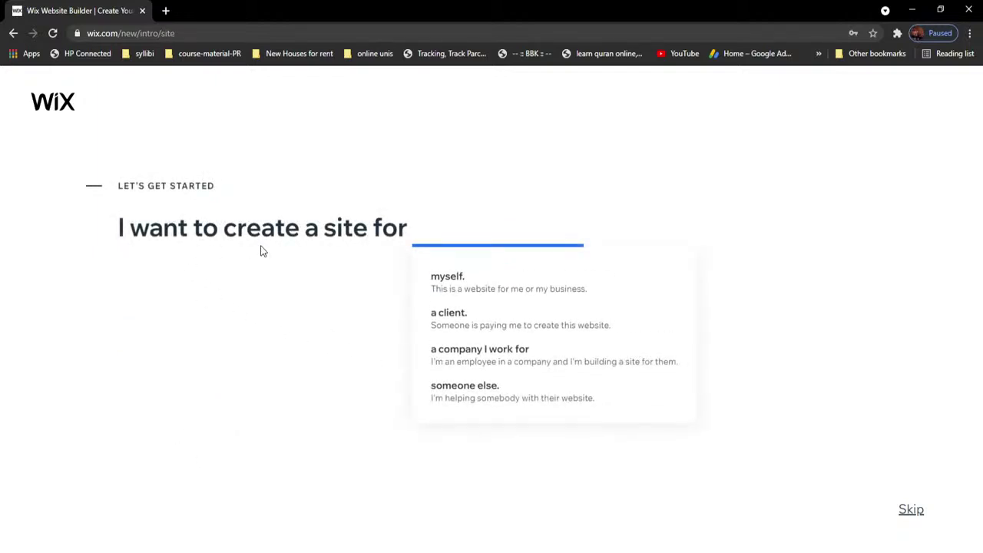
Step: Answer 'I want to create a site for' with 'myself'
left_click(406, 274)
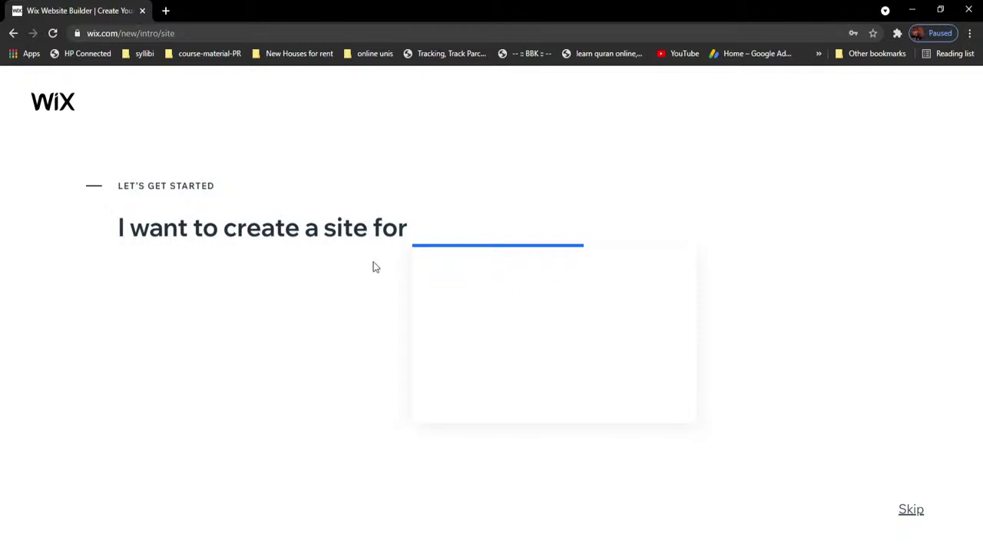
left_click(429, 241)
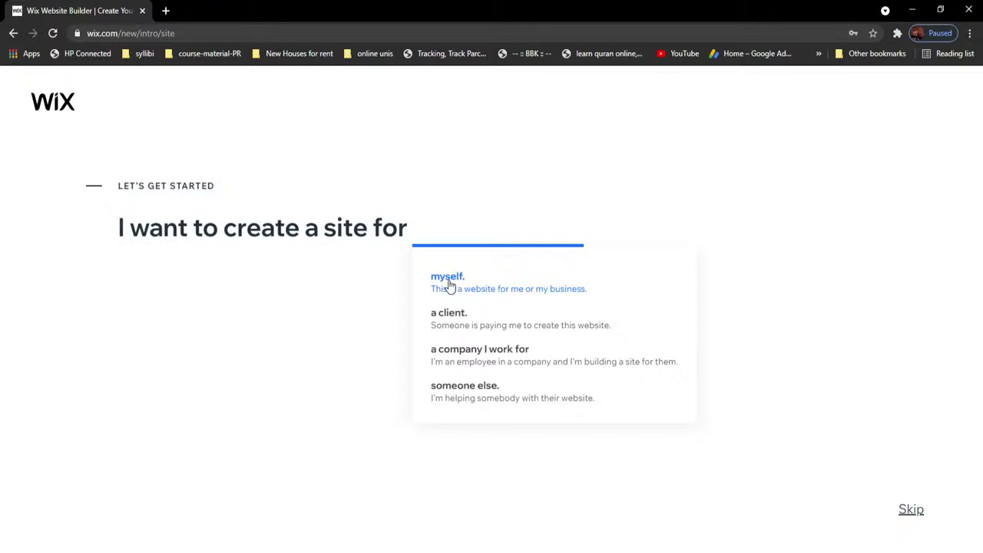
left_click(448, 283)
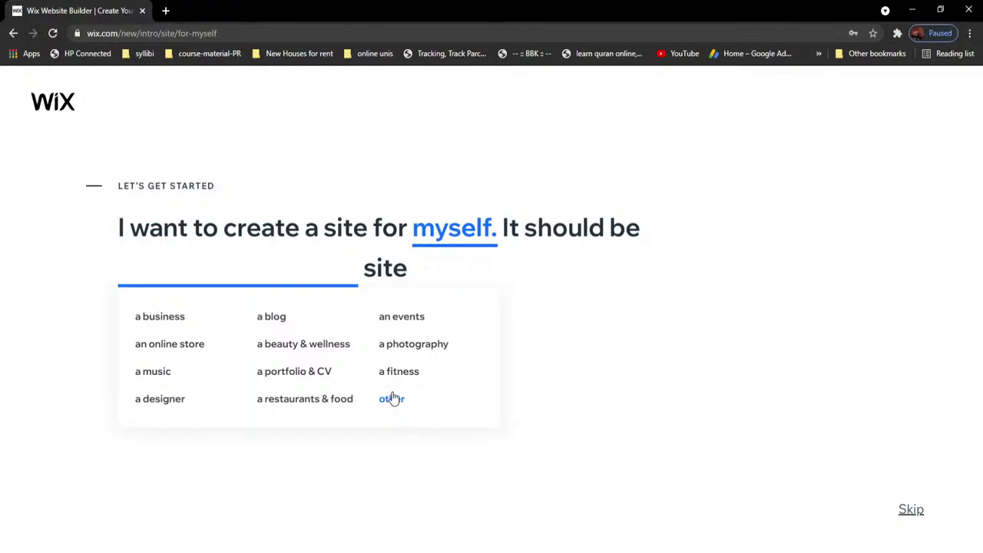
Step: Choose 'a music' site as the kind of site to create
left_click(155, 375)
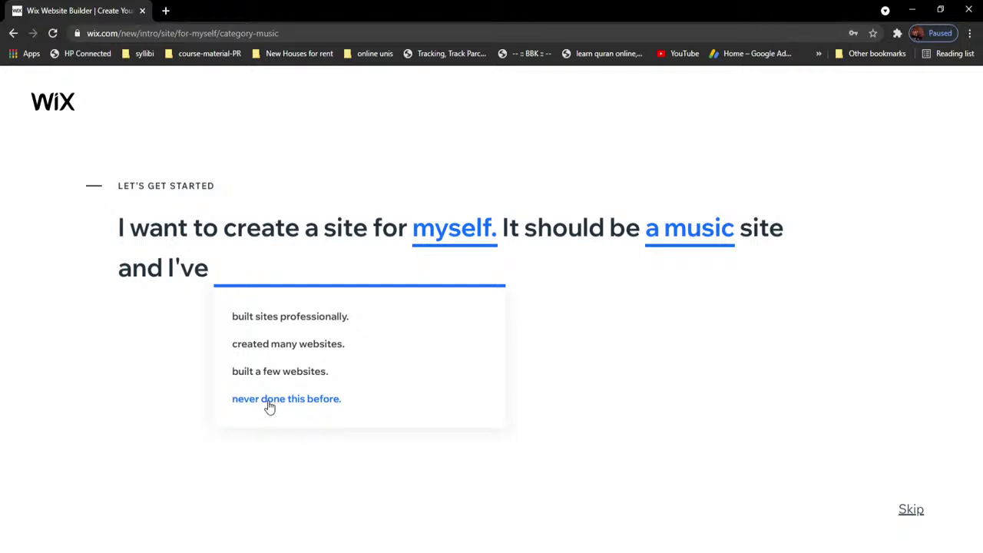
Step: Indicate no prior website-building experience and launch Wix ADI with Start Now
left_click(281, 404)
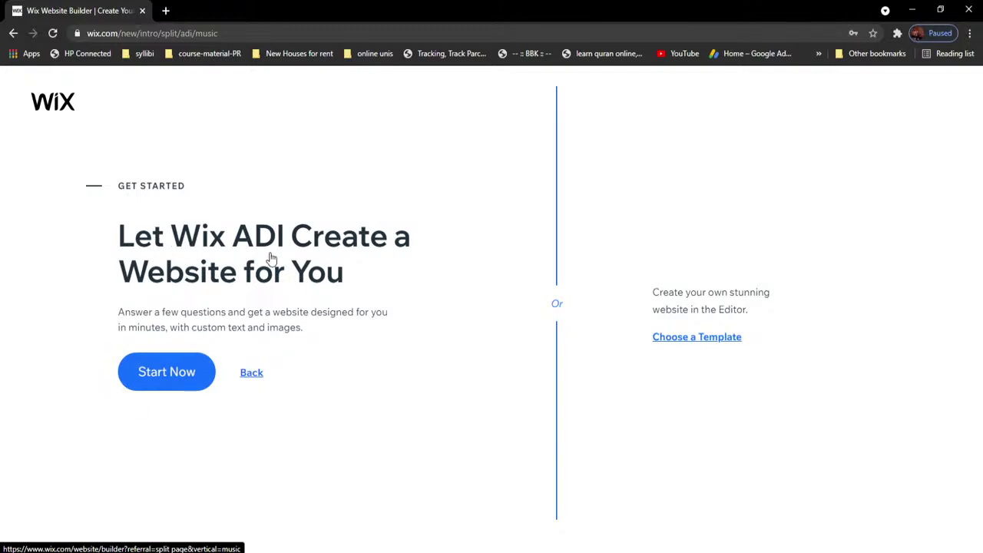
left_click(182, 376)
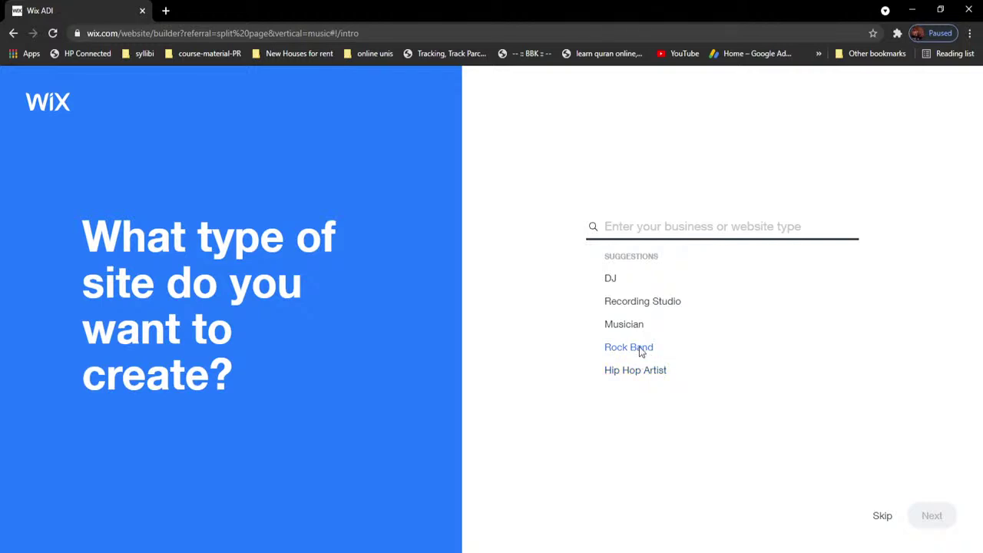
Step: Pick Rock Band from the Wix ADI site-type suggestions and results list
left_click(641, 350)
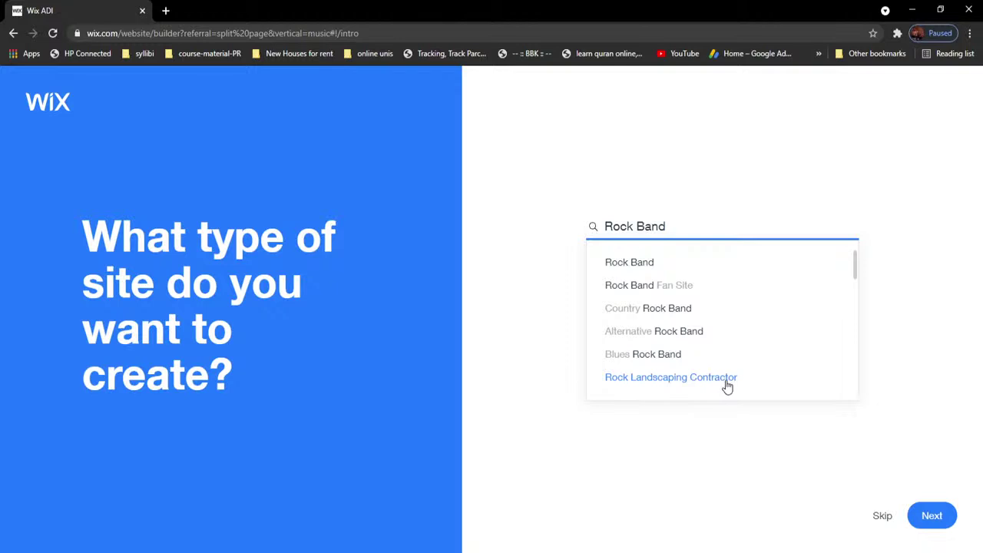
left_click(636, 268)
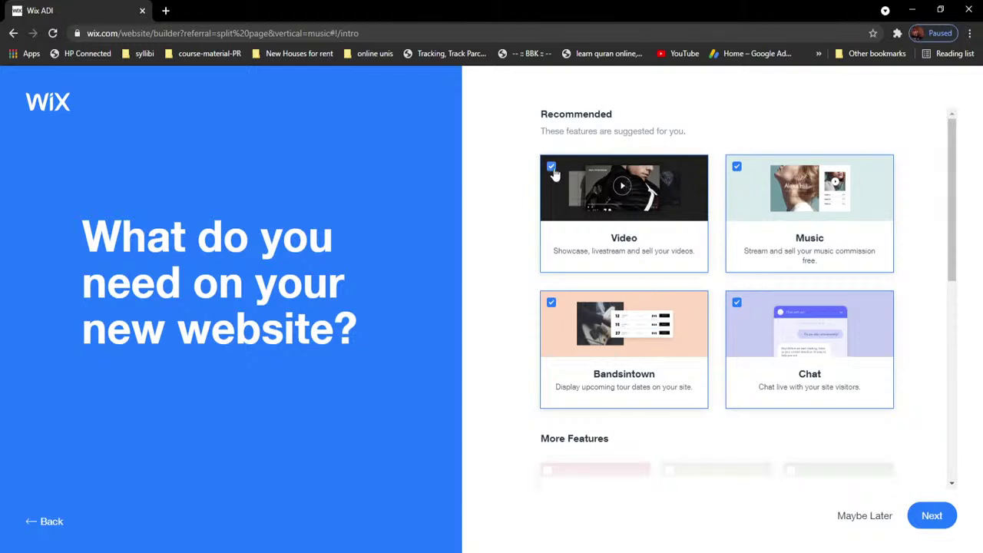
Step: Keep Bandsintown ticked, and add the Bookings and Menus features from More Features
left_click(551, 304)
left_click(550, 304)
left_click_drag(958, 239, 957, 369)
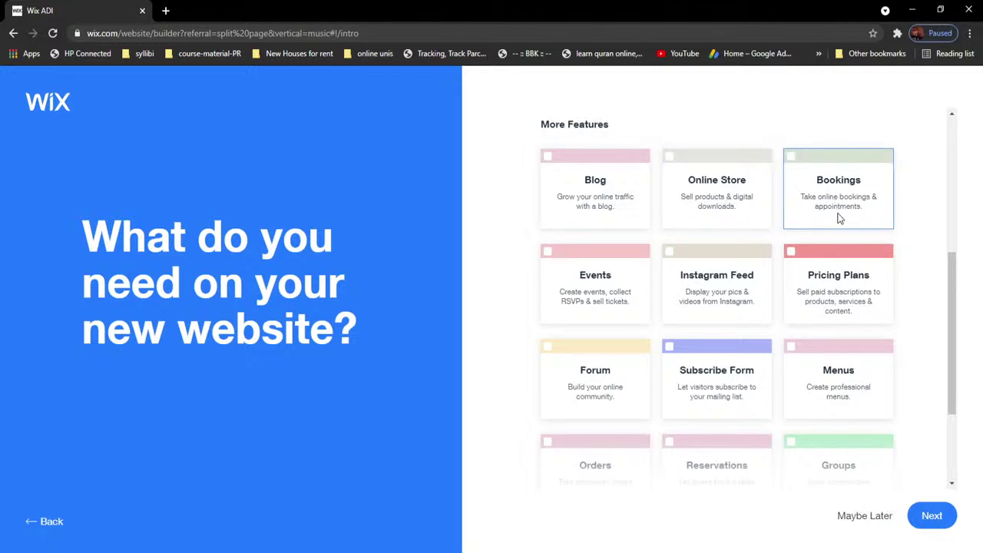
left_click(792, 161)
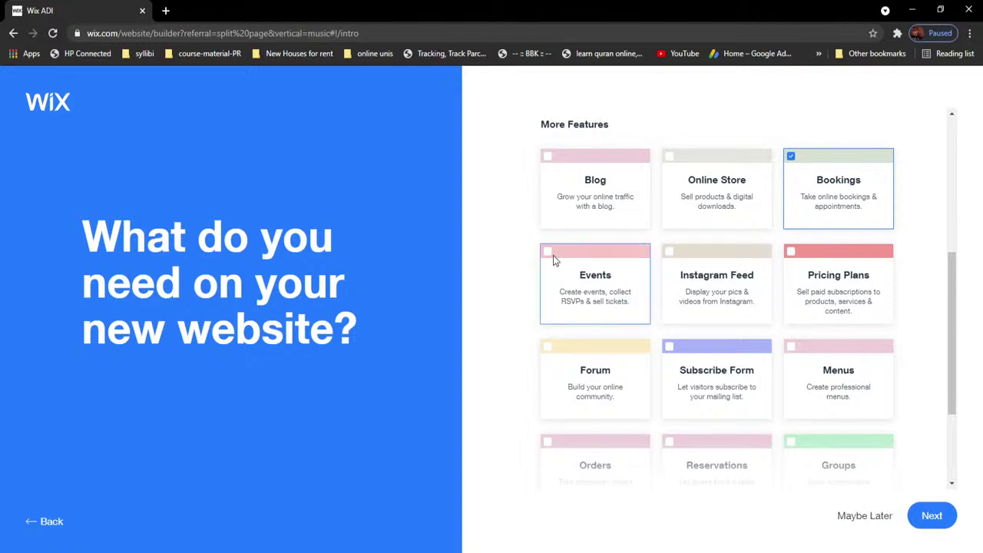
scroll(681, 285, "up", 4)
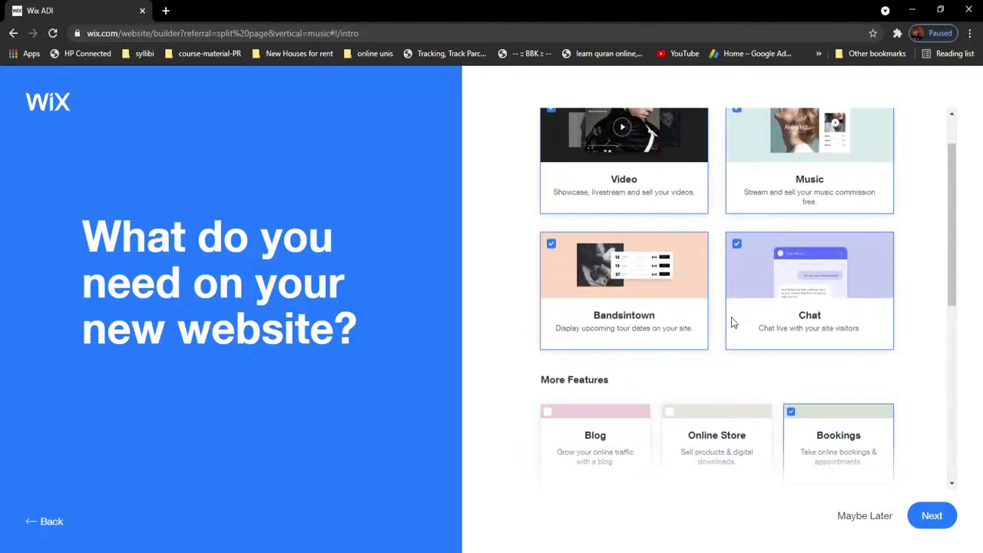
scroll(679, 302, "down", 4)
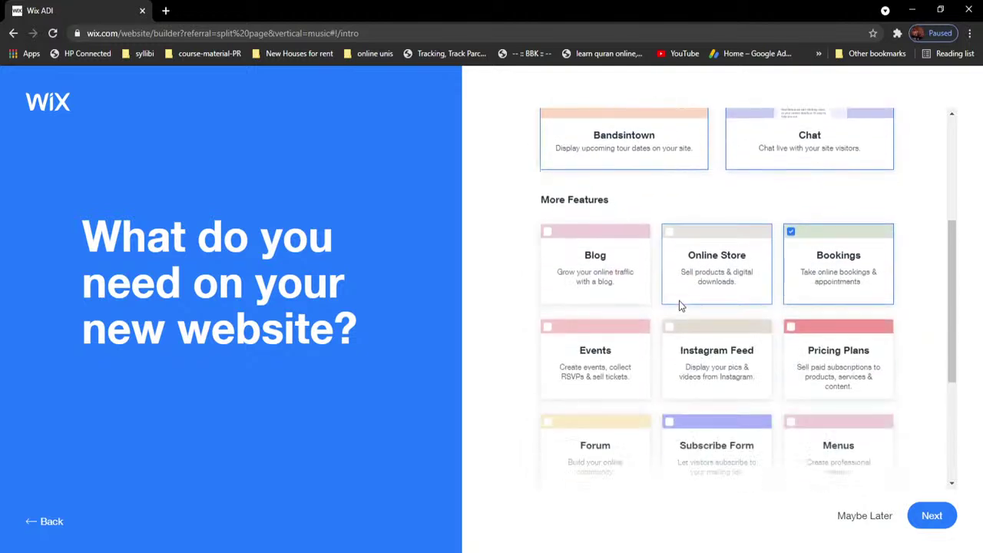
scroll(686, 302, "down", 1)
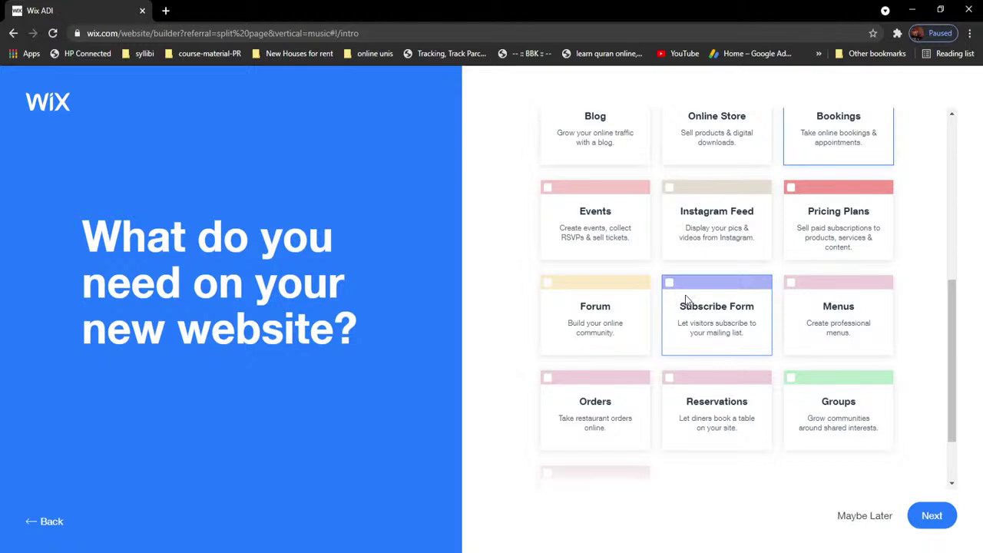
left_click(792, 287)
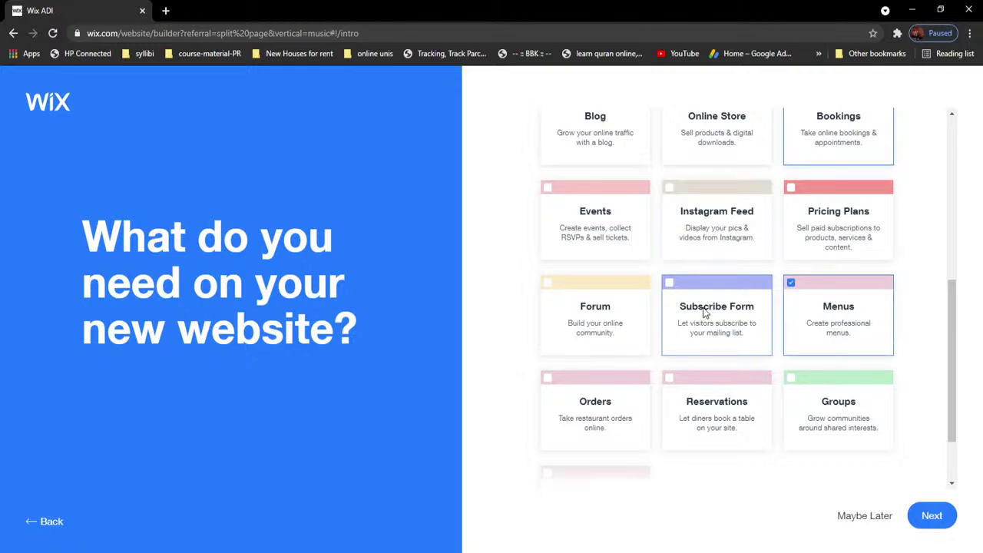
scroll(707, 303, "down", 1)
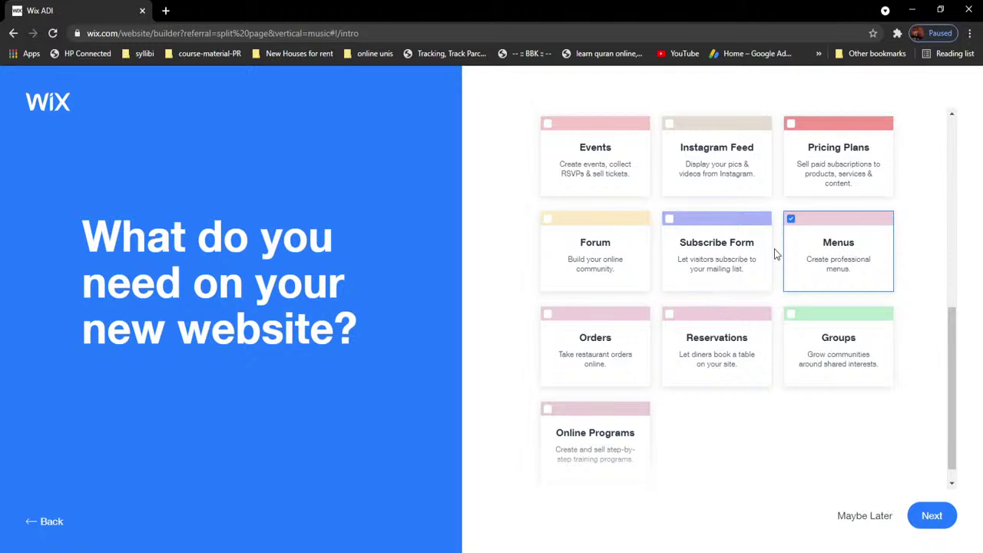
scroll(786, 272, "up", 1)
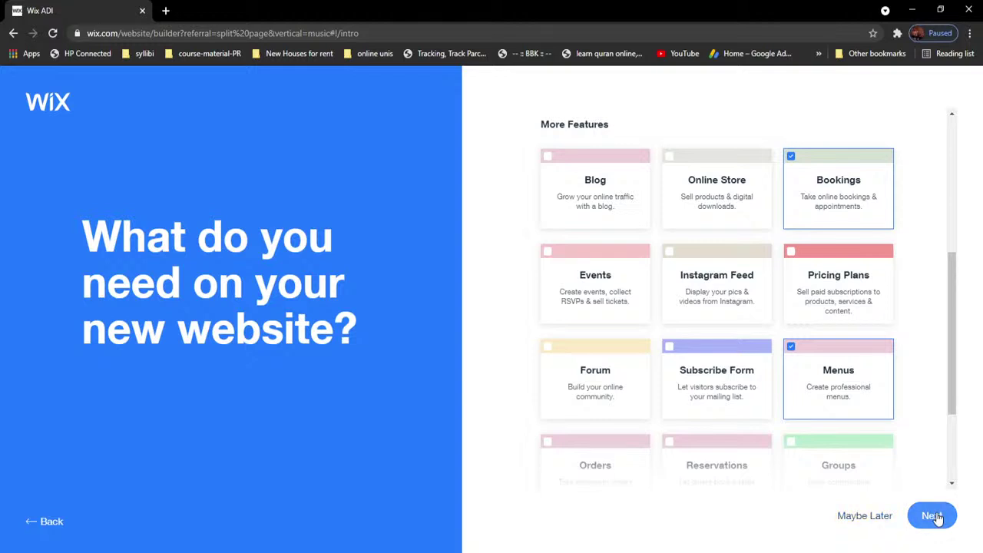
Step: Enter the band name 'Metahollic' and move on to the content import question
left_click(934, 517)
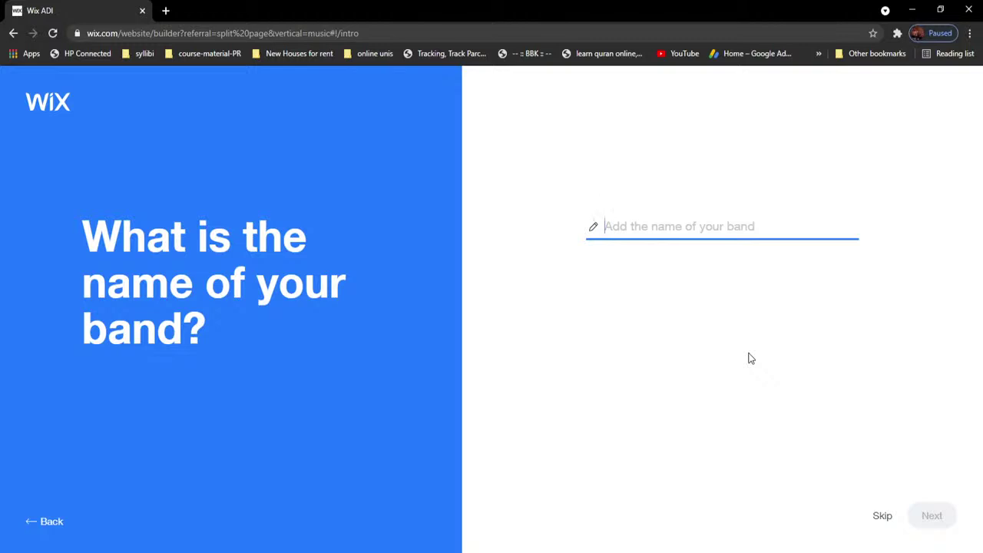
type("Metah")
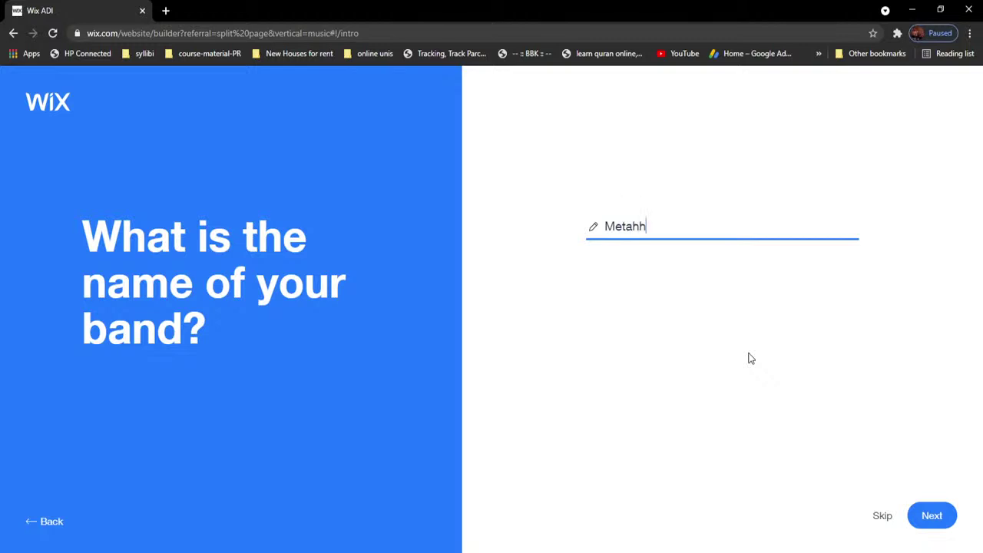
type("ollic")
left_click(930, 515)
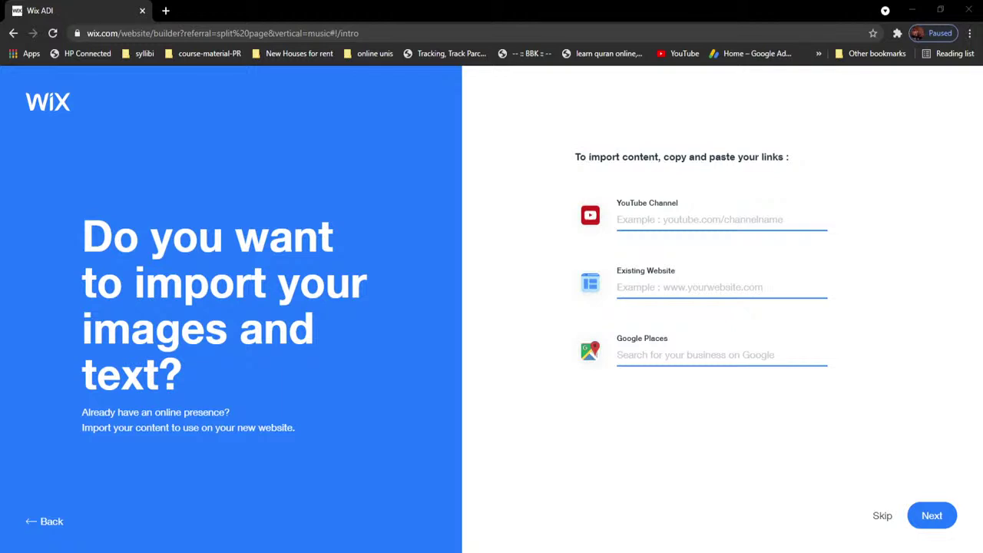
Step: Paste the band's YouTube channel link into the YouTube Channel field and continue to review
right_click(655, 224)
left_click(709, 326)
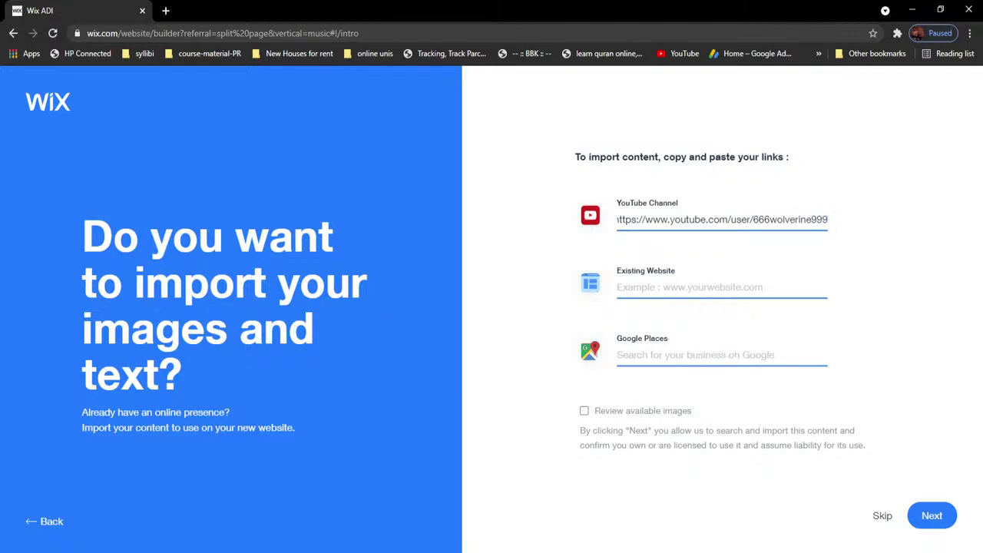
key("alt+Tab")
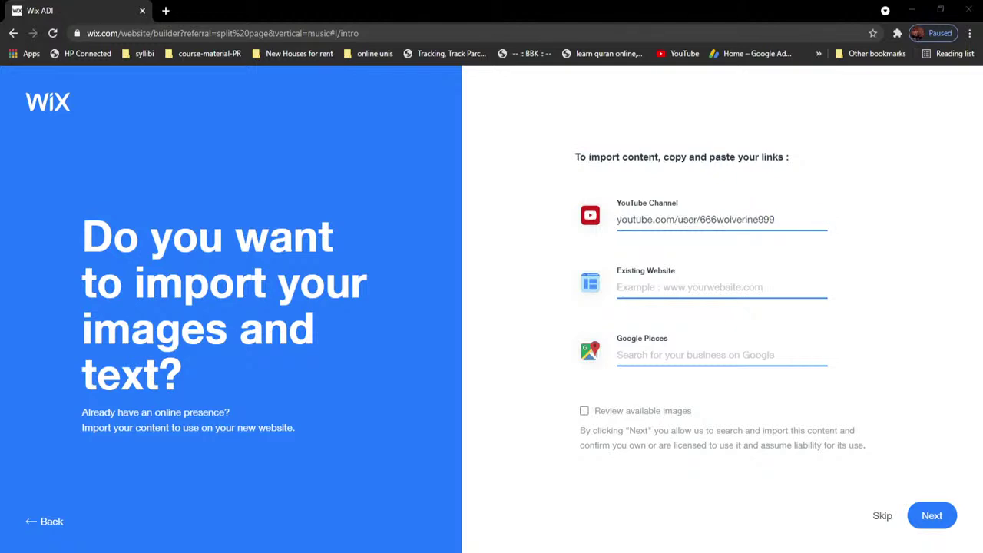
left_click(934, 518)
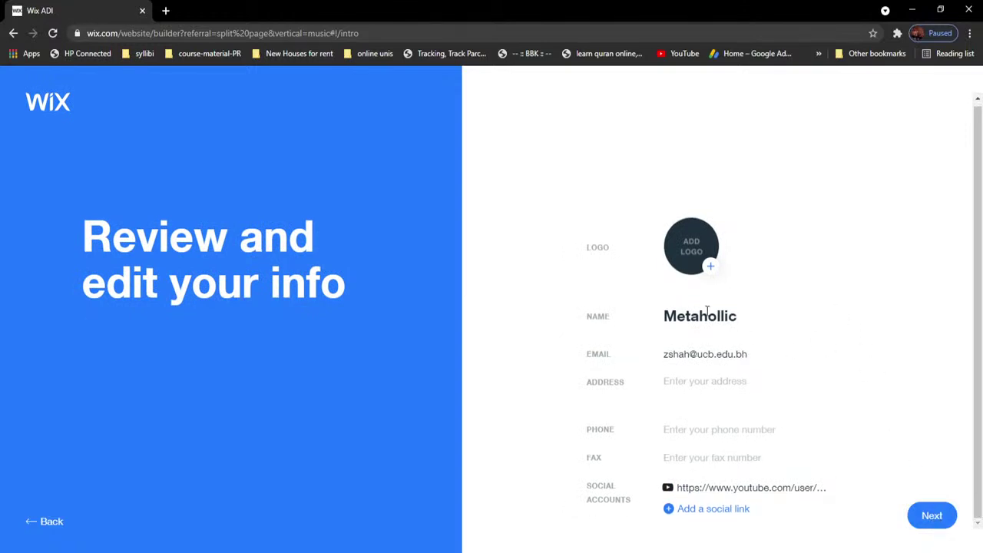
Step: Browse Pictures for a logo image, cancel without choosing one, and open the Start menu
left_click(696, 258)
left_click(710, 267)
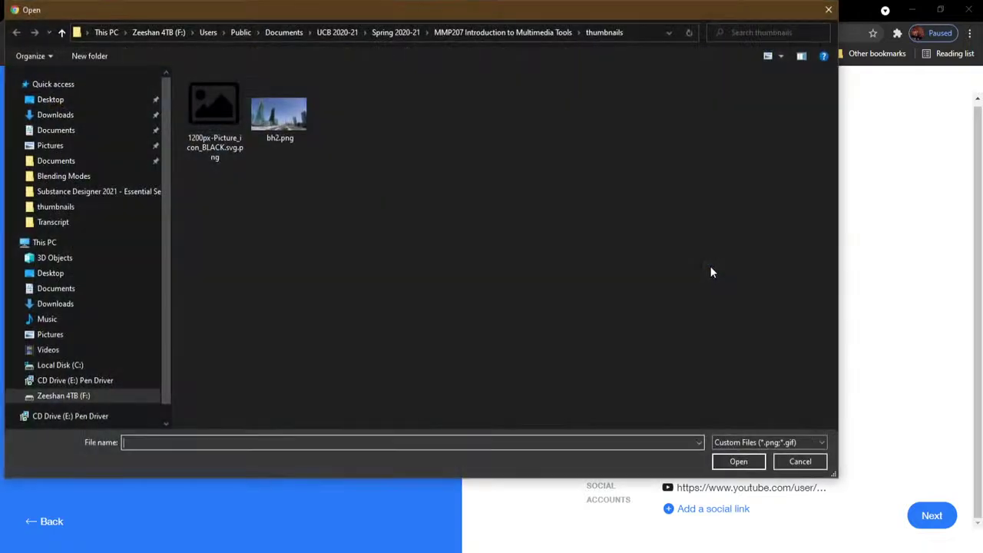
left_click(93, 143)
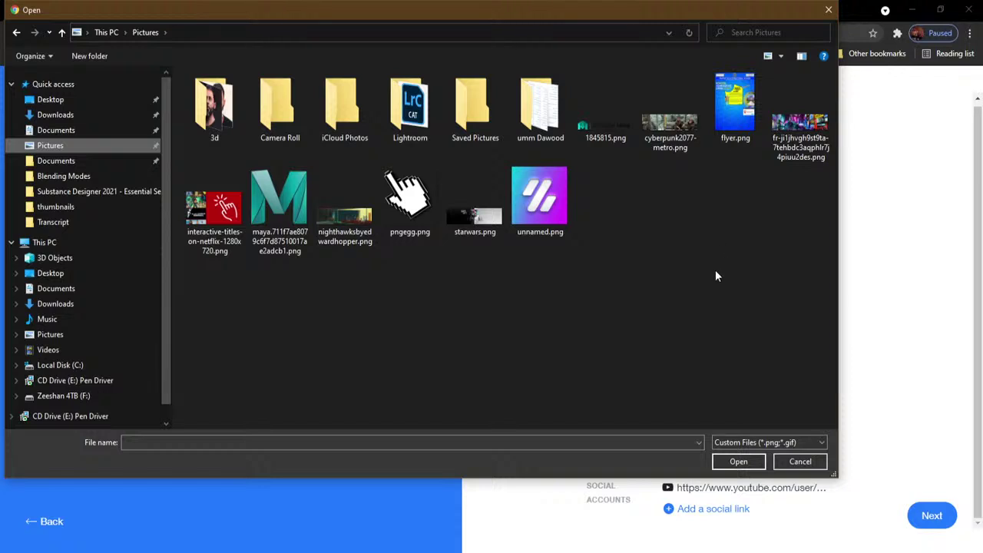
left_click(799, 461)
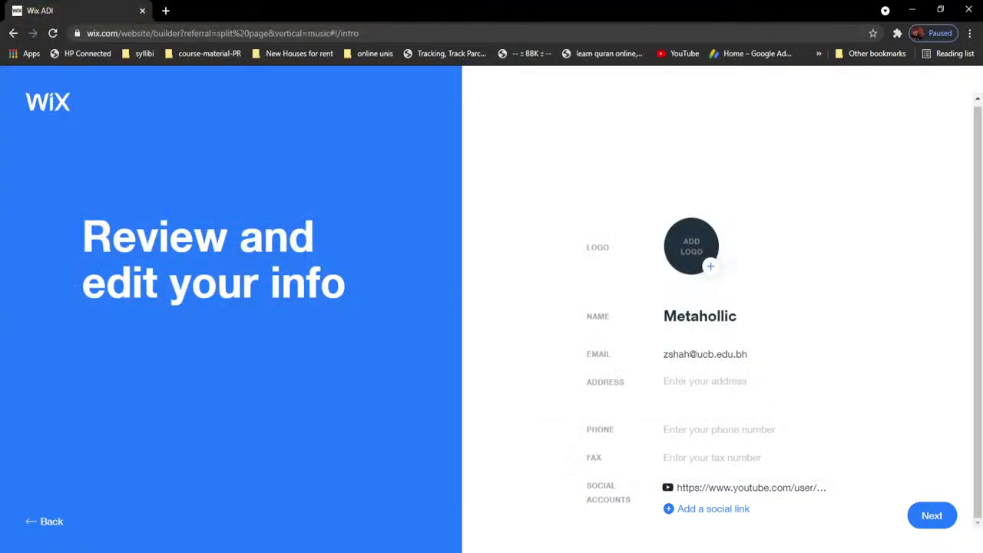
key("super")
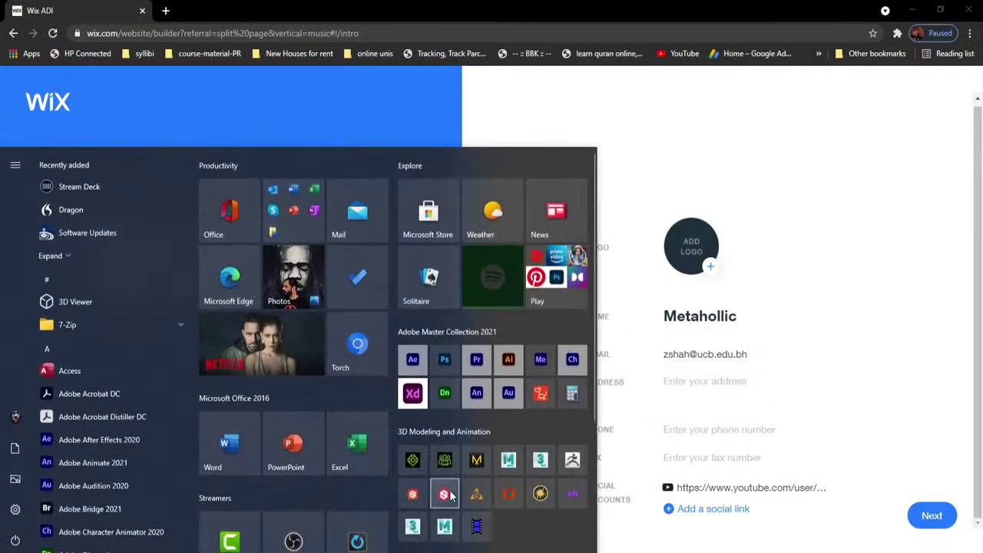
Step: Create a new blank 900 × 902 px document in Photoshop
key("Escape")
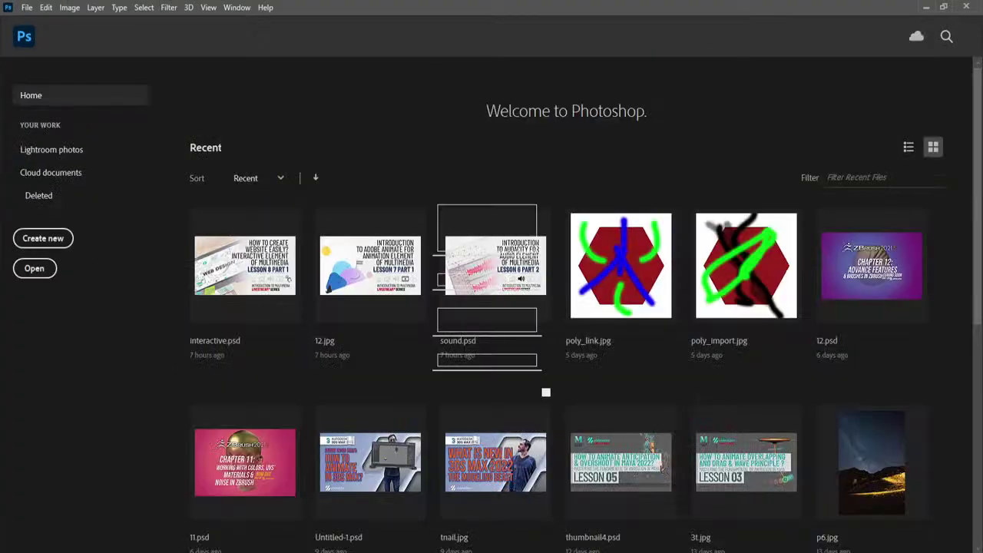
left_click(546, 180)
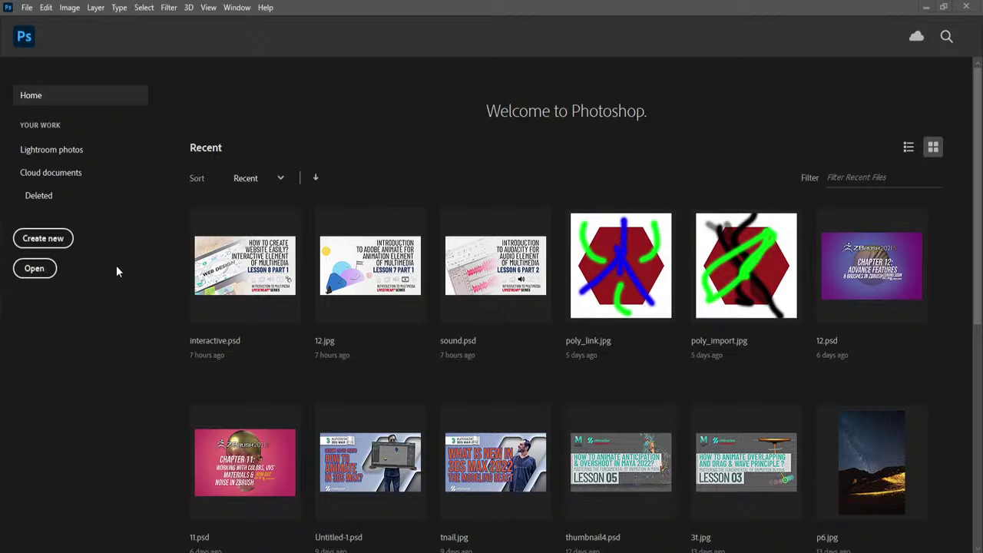
left_click(27, 9)
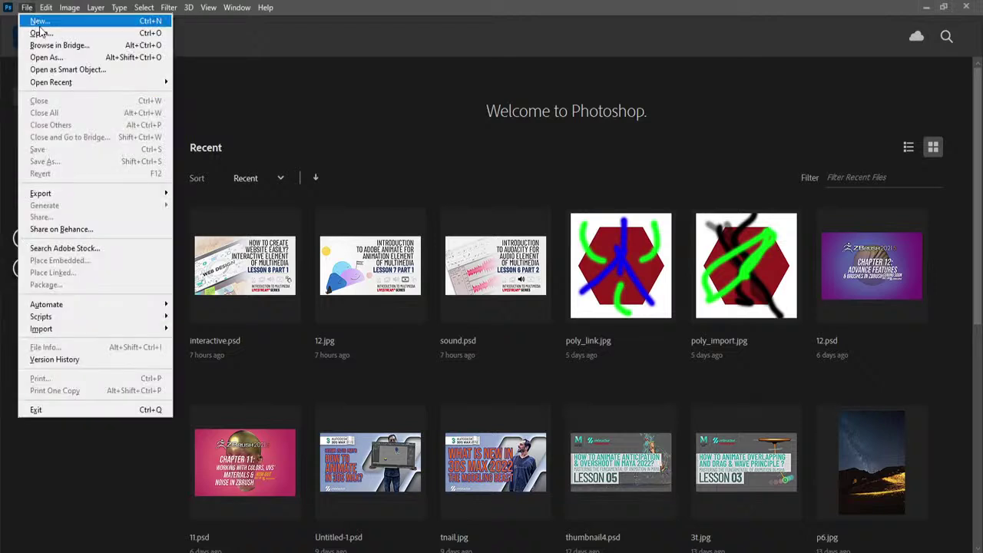
key("Escape")
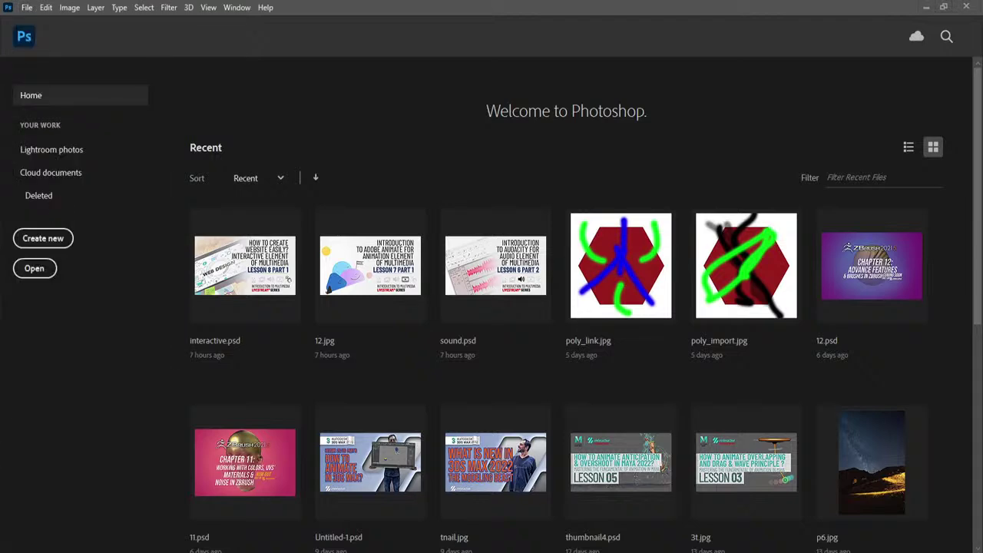
left_click(28, 8)
left_click(32, 19)
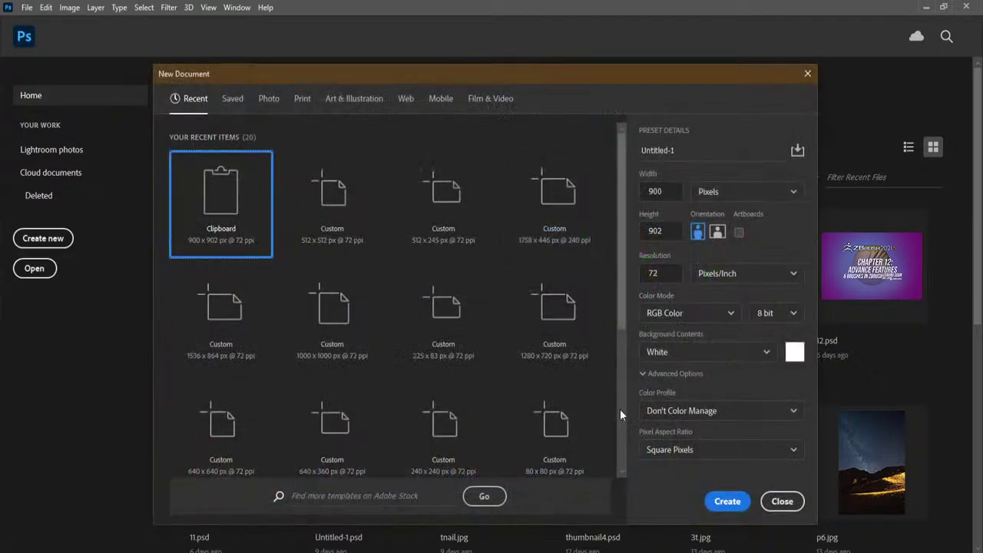
left_click(726, 502)
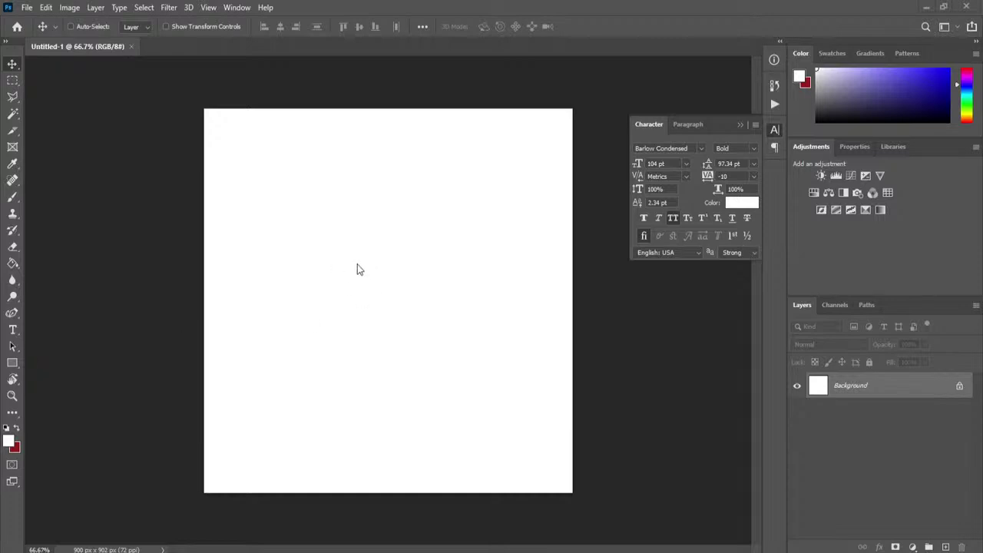
Step: Paste the METAHOLIC skull artwork as a new layer and choose Pictures as the save location
left_click(46, 7)
left_click(86, 120)
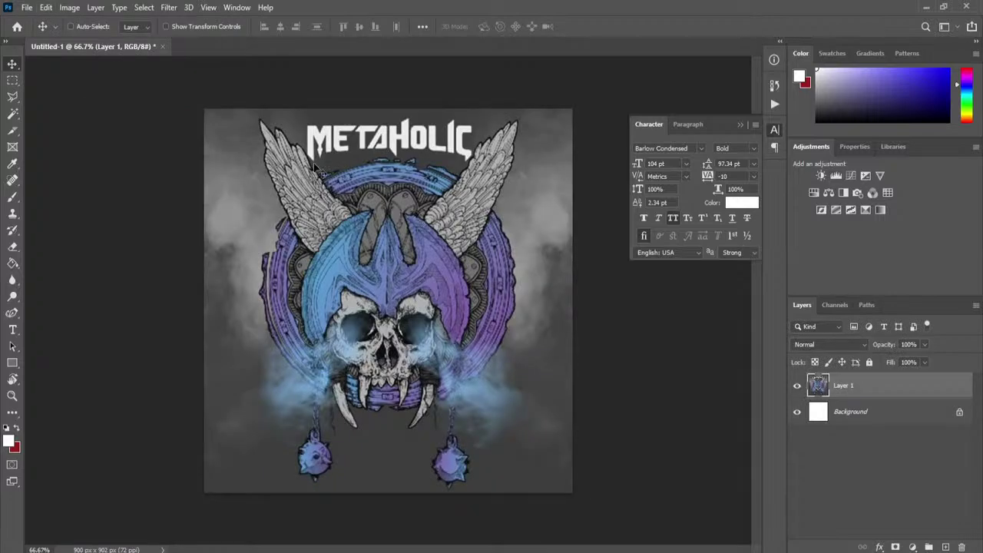
left_click(27, 8)
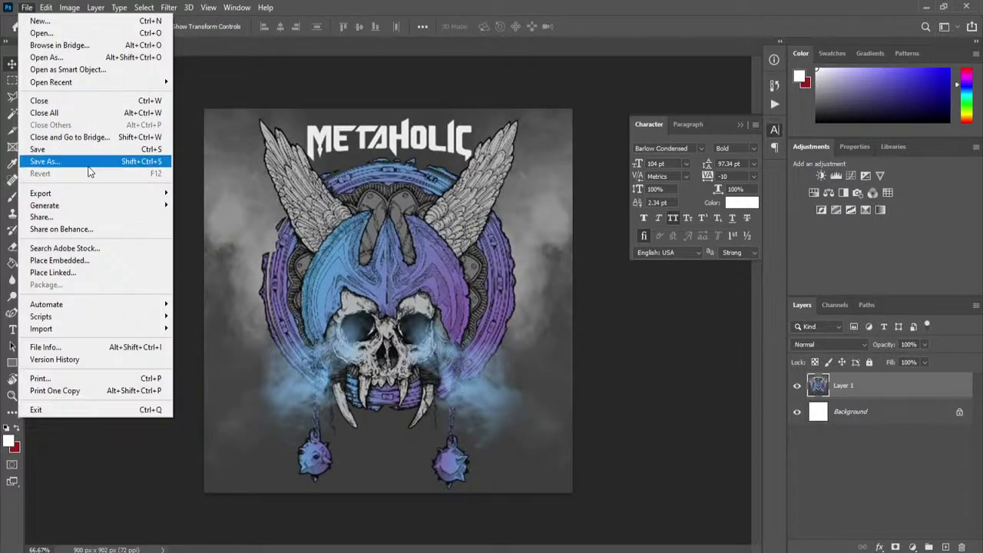
left_click(105, 161)
left_click(243, 361)
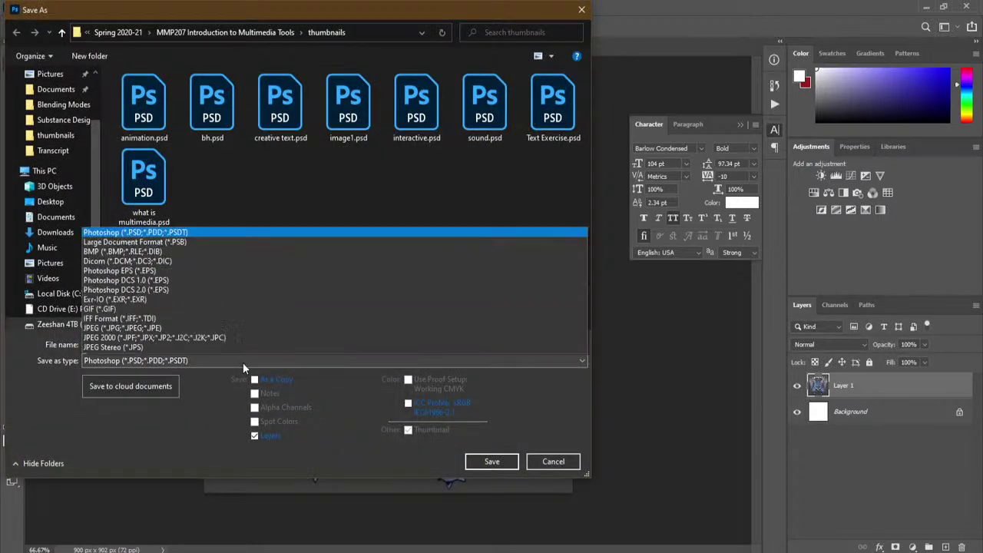
left_click(177, 232)
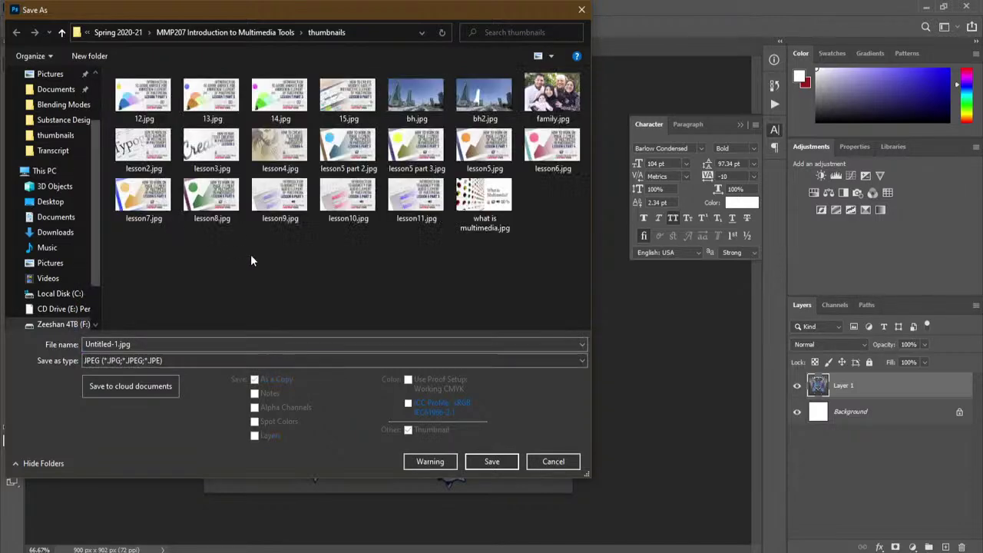
scroll(92, 93, "up", 2)
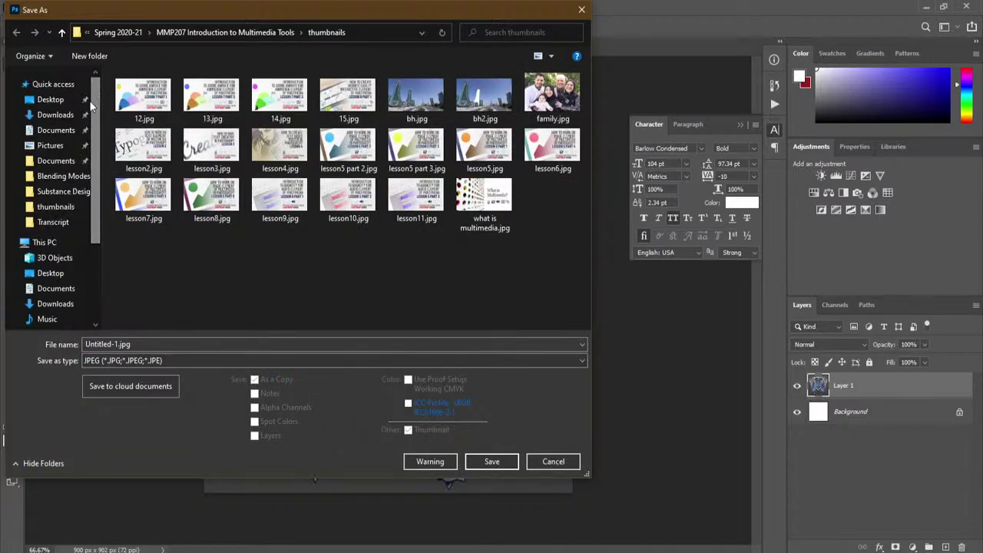
left_click(47, 146)
Step: Save the artwork as a PNG named 'metaholic', then minimise Photoshop
left_click(272, 359)
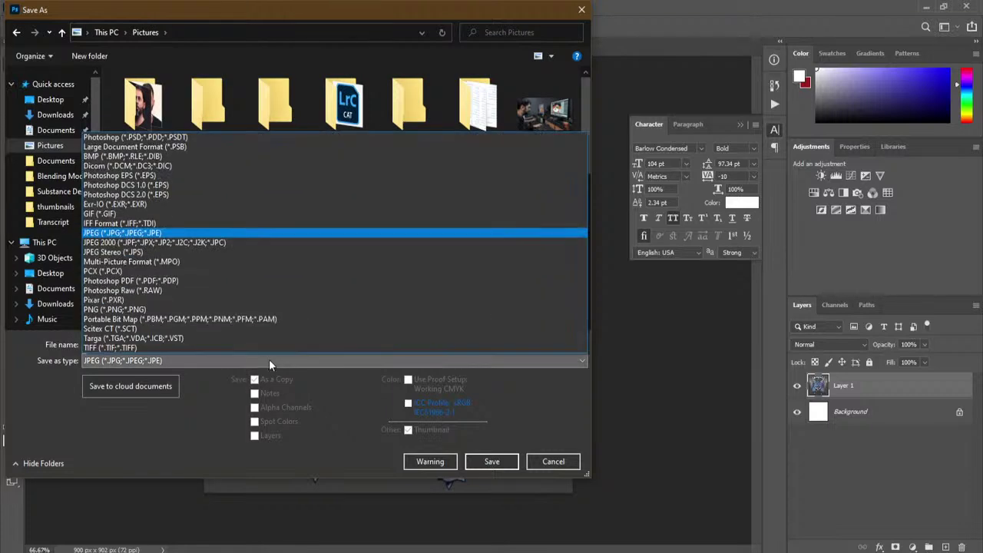
left_click(206, 308)
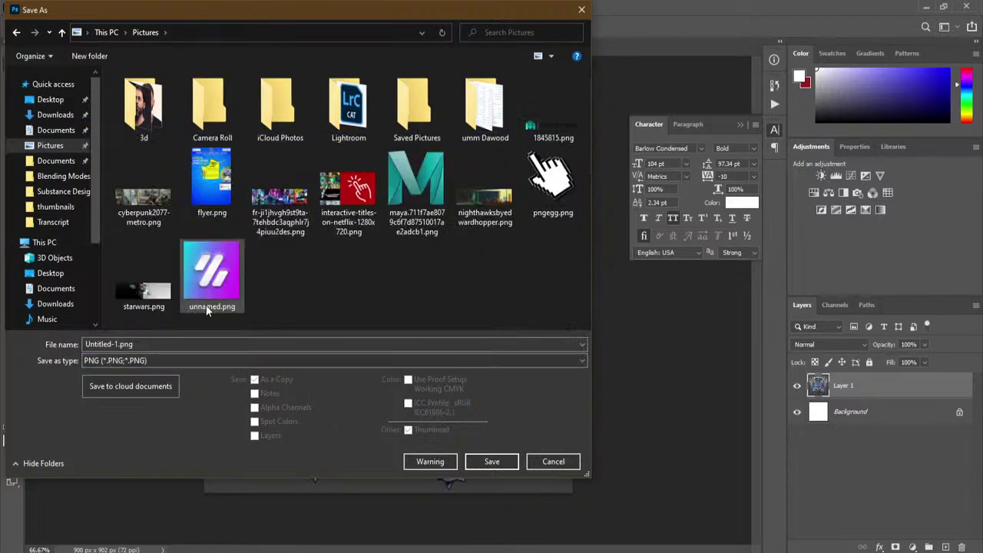
left_click(256, 340)
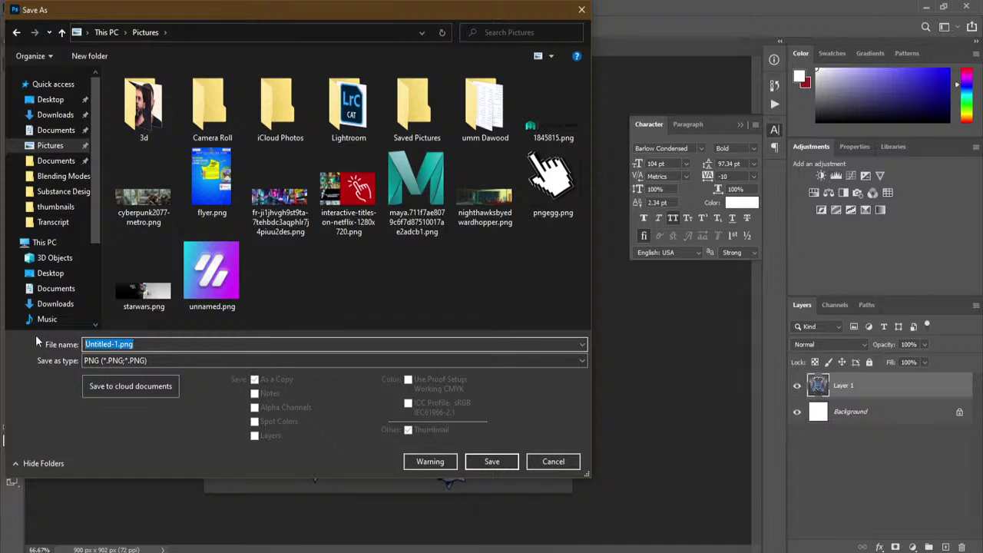
type("met")
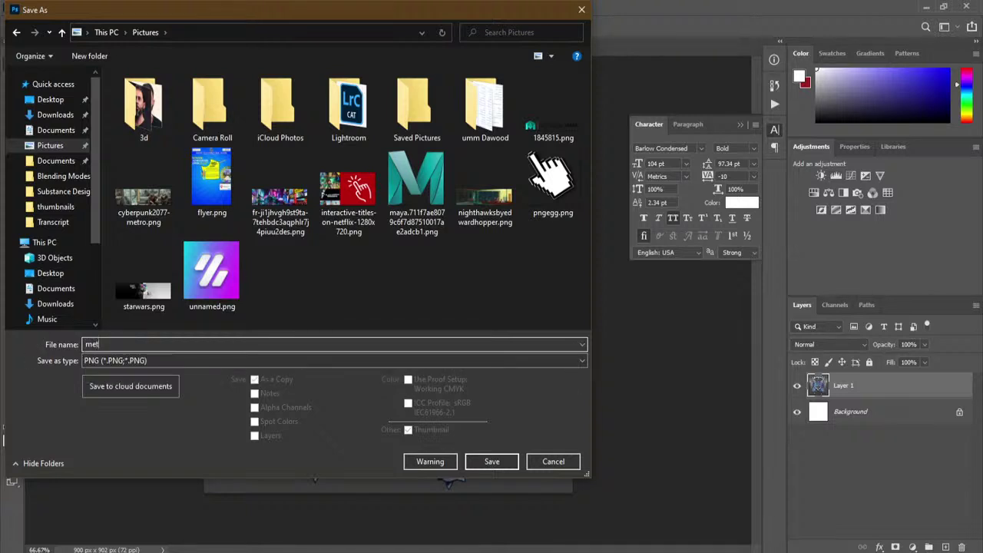
type("aholic")
left_click(497, 460)
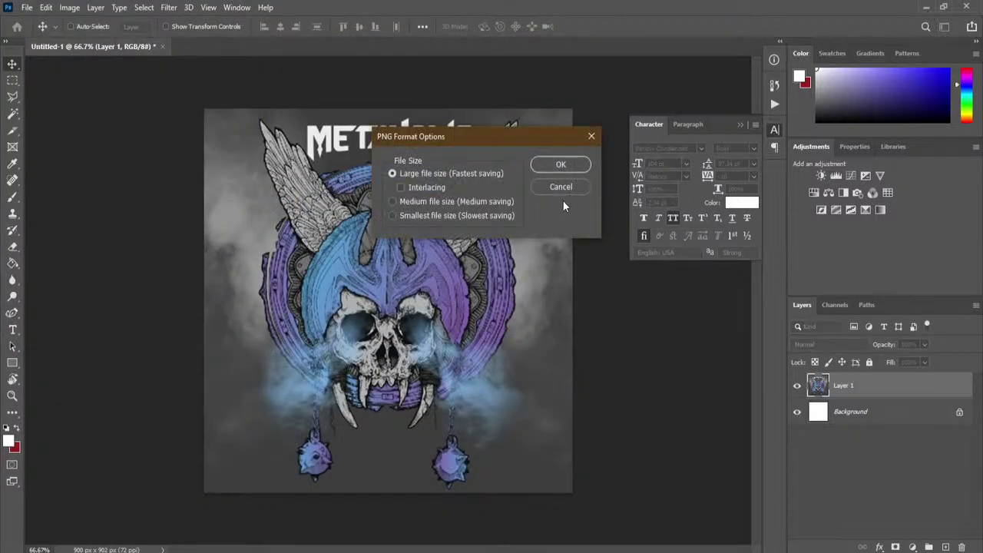
left_click(566, 162)
left_click(927, 7)
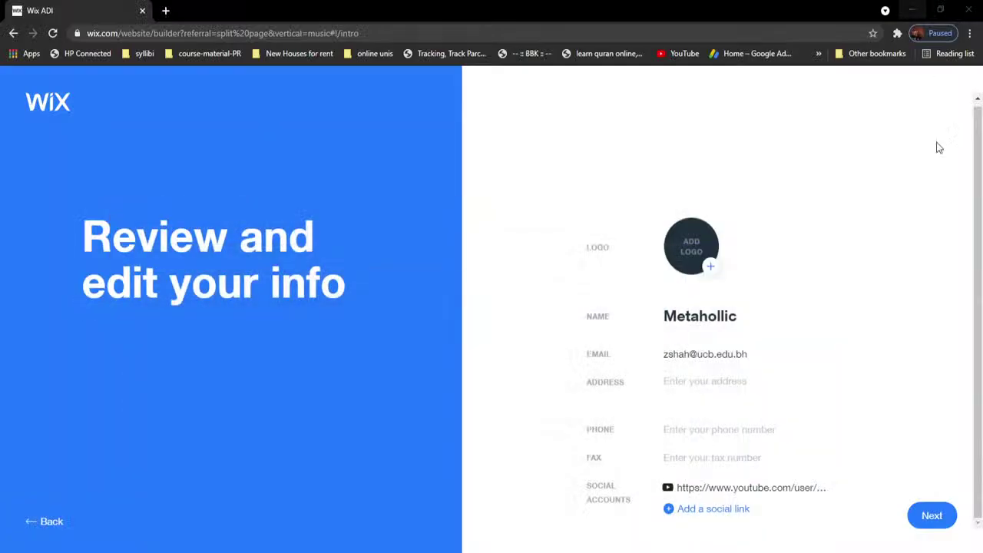
Step: Upload metaholic.png from Pictures as the site logo
left_click(695, 253)
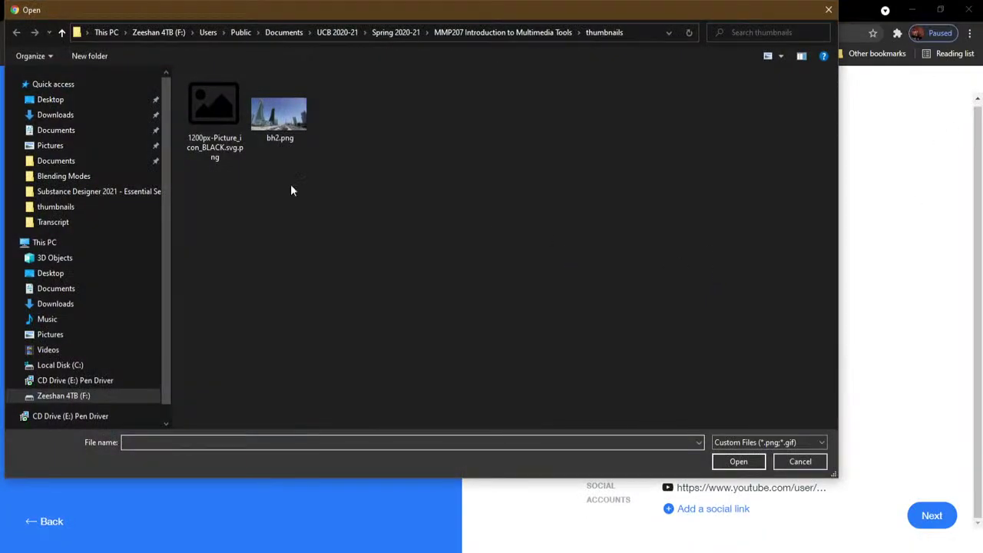
left_click(49, 145)
left_click(353, 192)
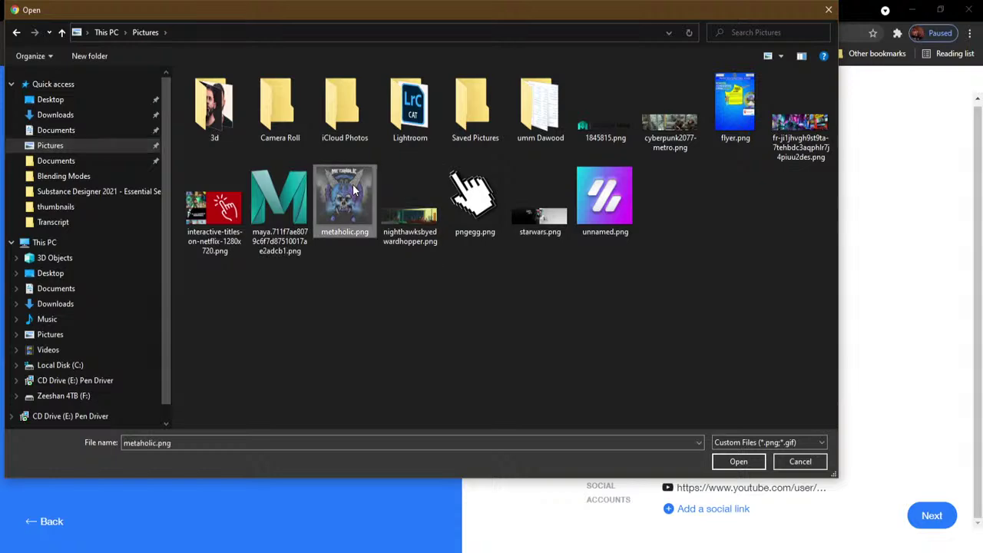
left_click(739, 461)
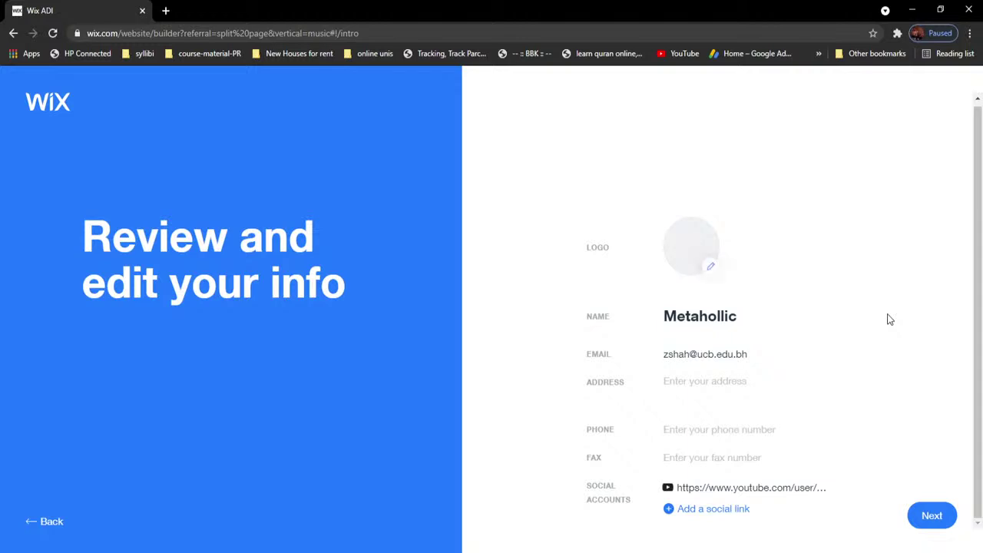
left_click(729, 383)
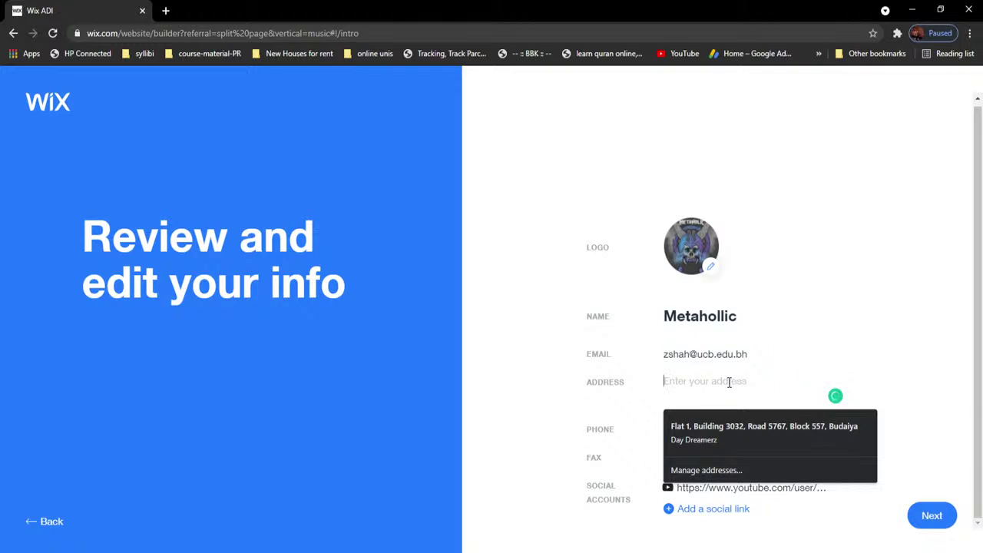
Step: Fill the name, e-mail, address and phone fields from the browser's saved autofill entry
key("Down")
key("Return")
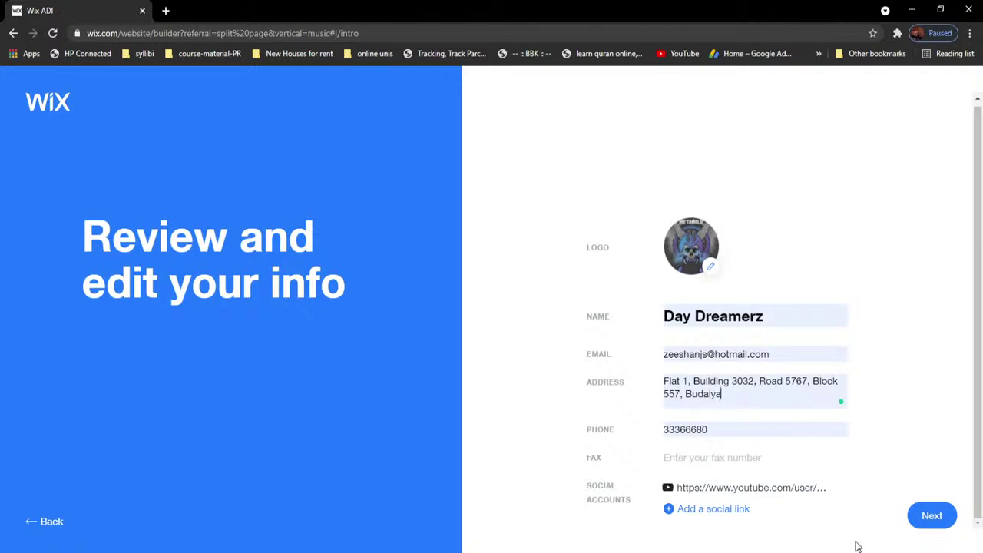
Step: Replace the autofilled site name with 'Metaholic' and continue to theme selection
left_click(934, 520)
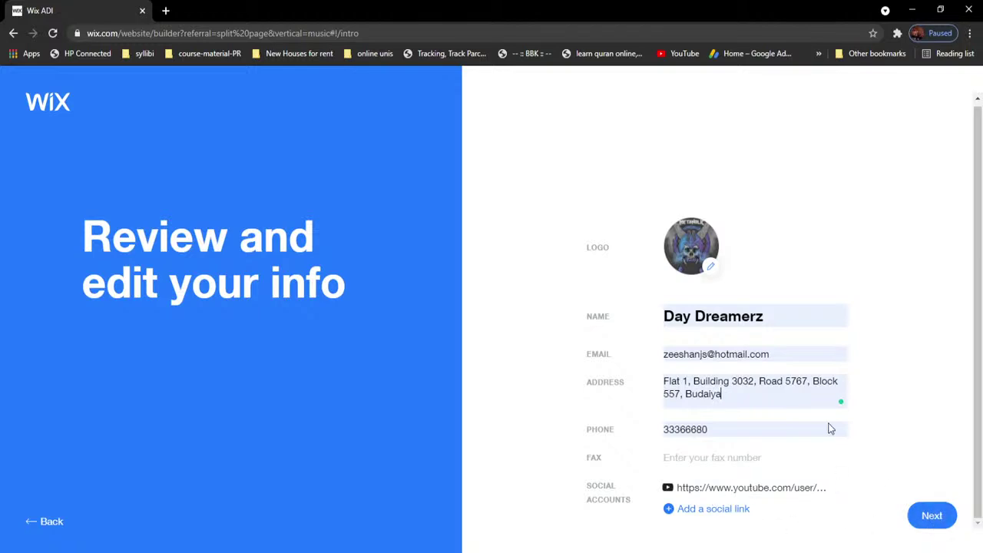
left_click(771, 315)
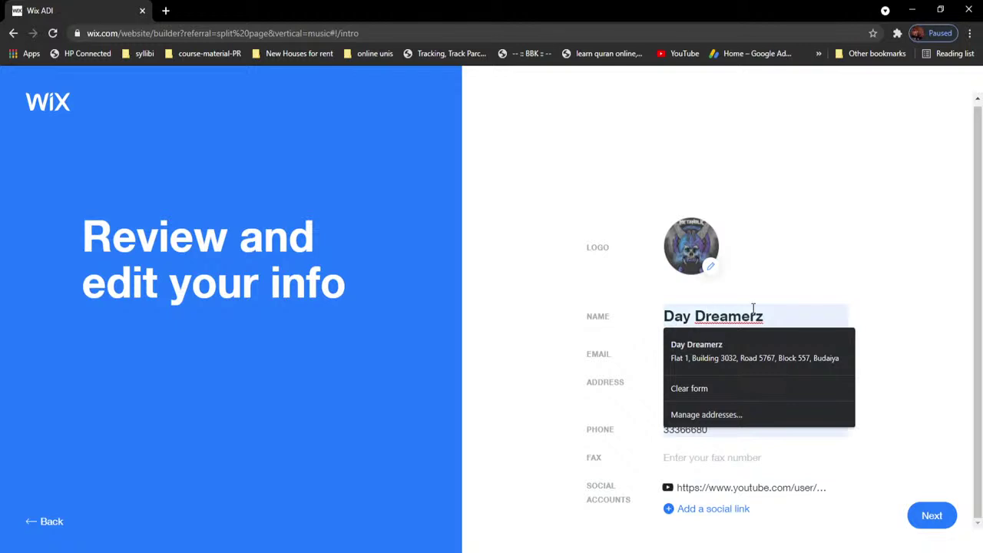
key("ctrl+BackSpace")
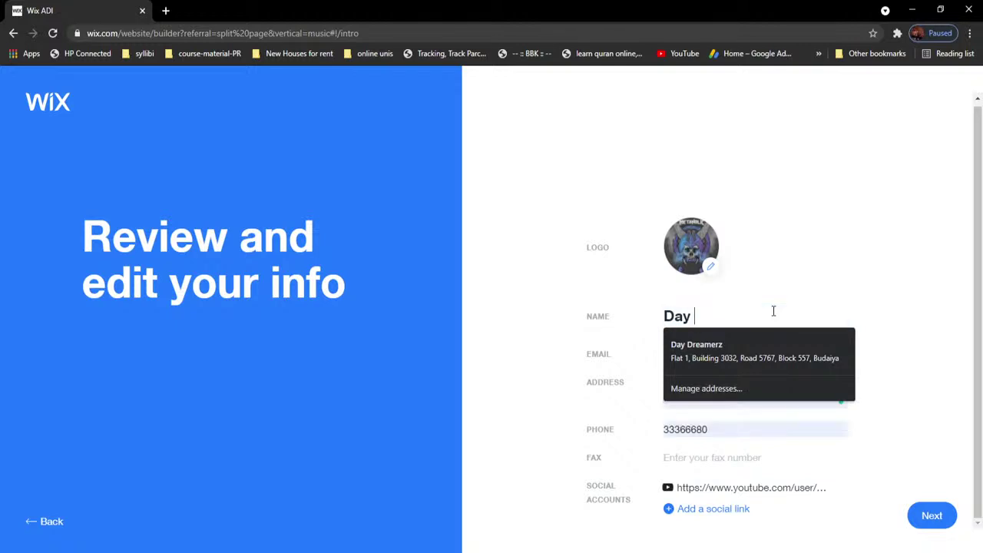
key("BackSpace")
key("BackSpace")
type("M")
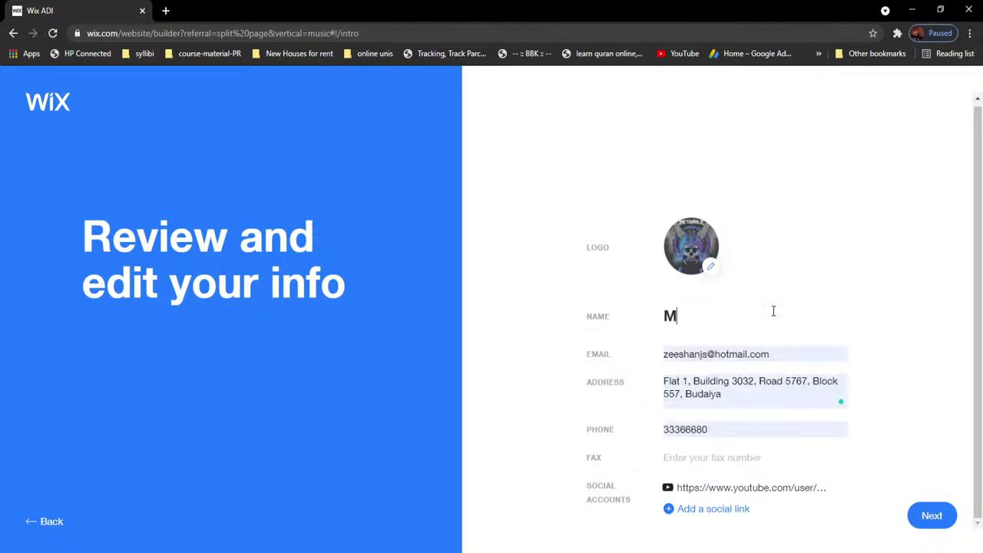
type("etaholic")
left_click(932, 515)
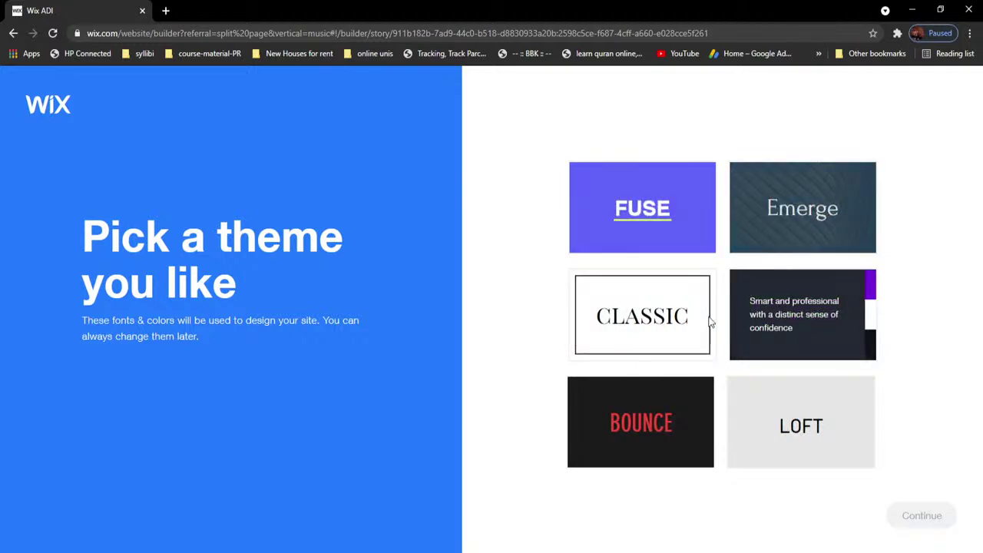
Step: Choose the BOUNCE theme and continue to the logo colour palette question
left_click(658, 422)
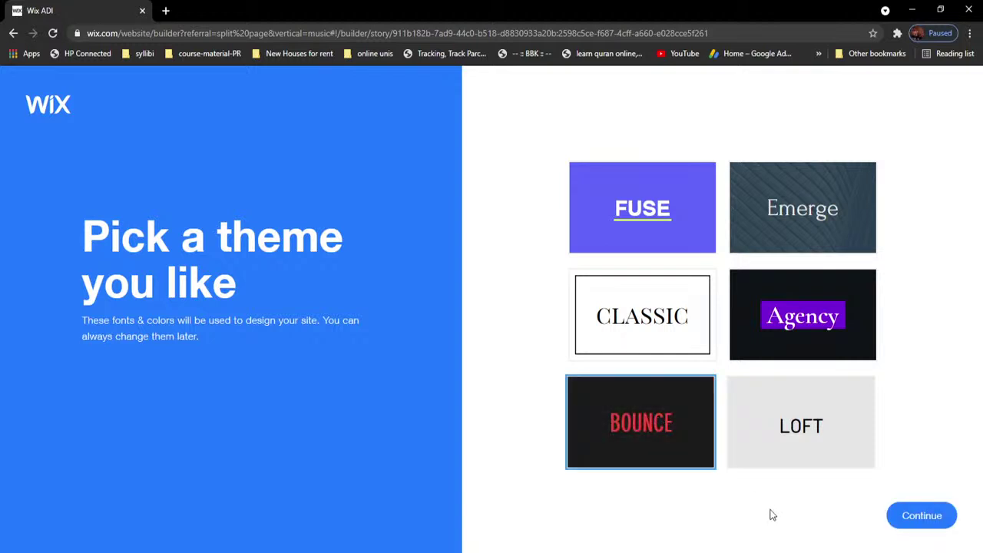
left_click(913, 517)
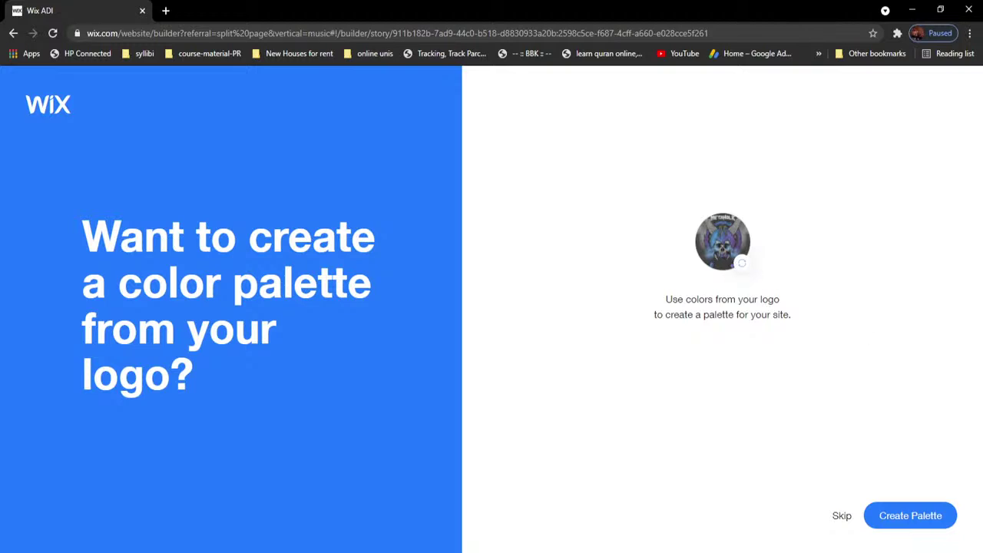
Step: Generate a colour palette from the Metaholic logo and apply it to the site
left_click(904, 522)
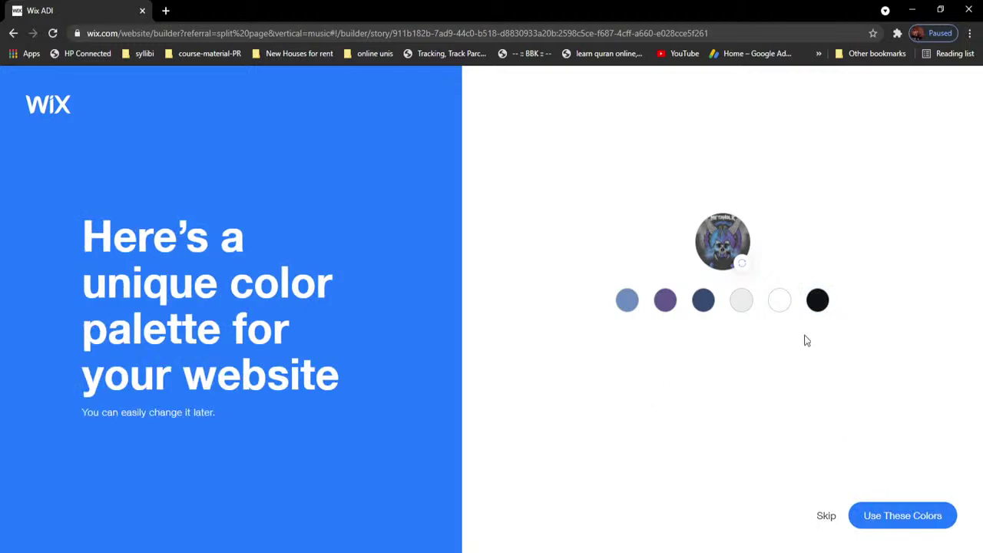
left_click(900, 526)
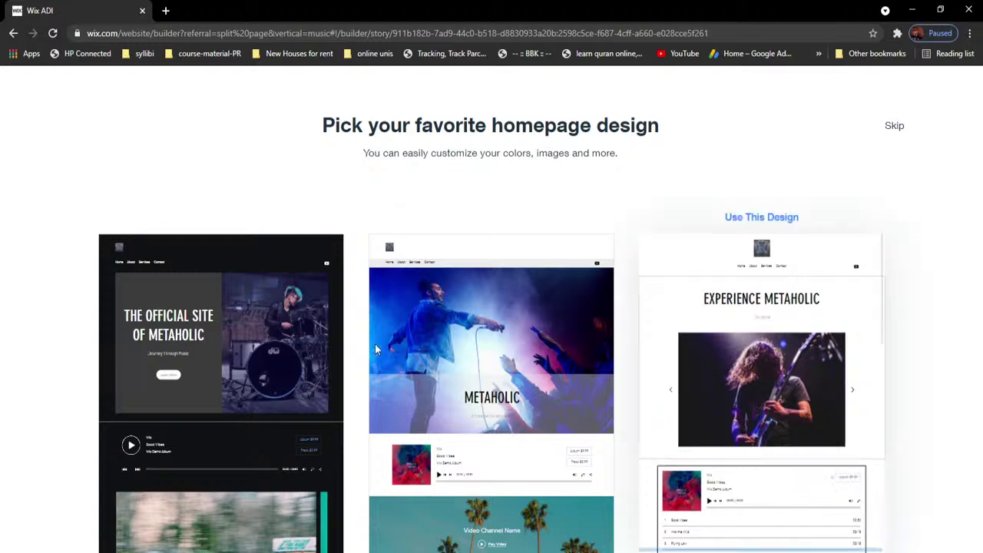
Step: Choose the dark 'THE OFFICIAL SITE OF METAHOLIC' homepage design
mouse_move(325, 308)
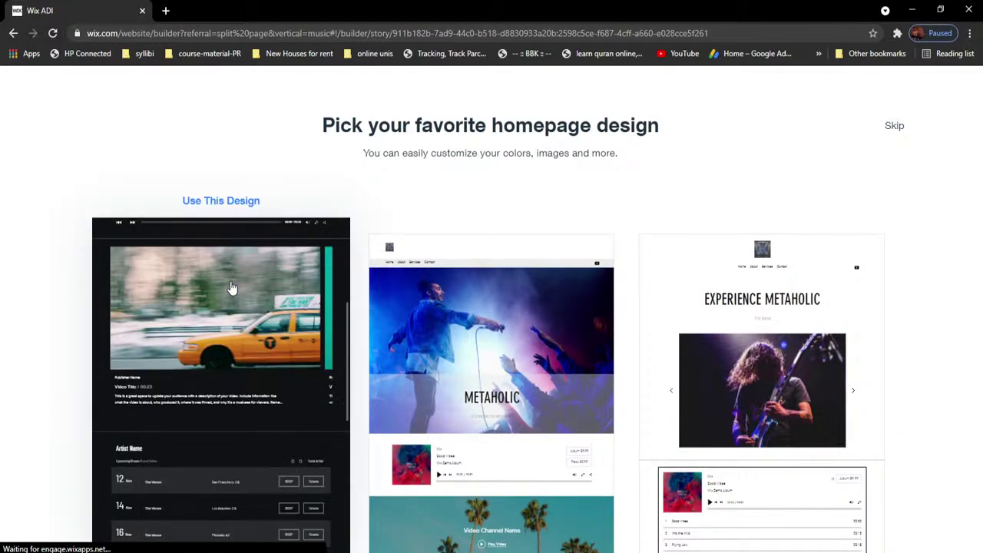
mouse_move(482, 323)
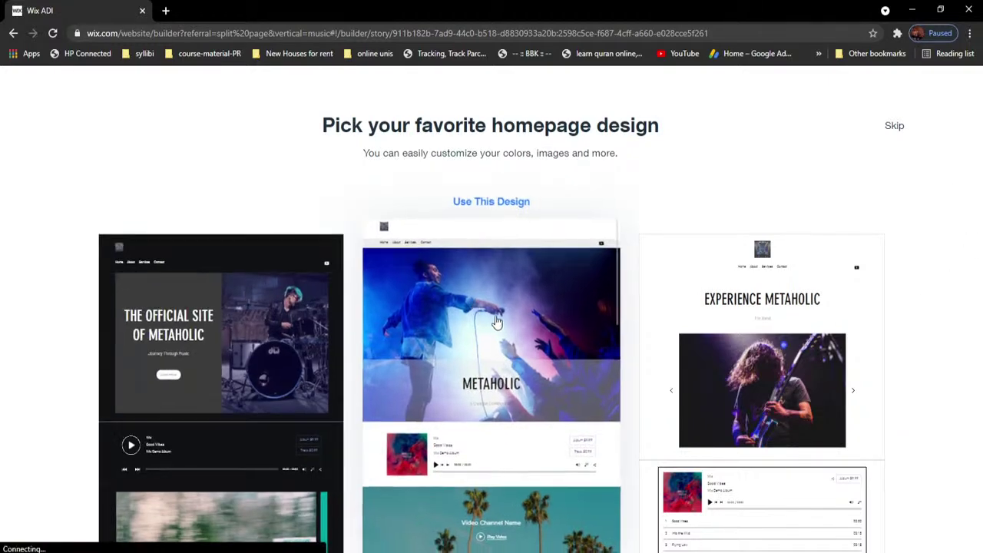
mouse_move(211, 273)
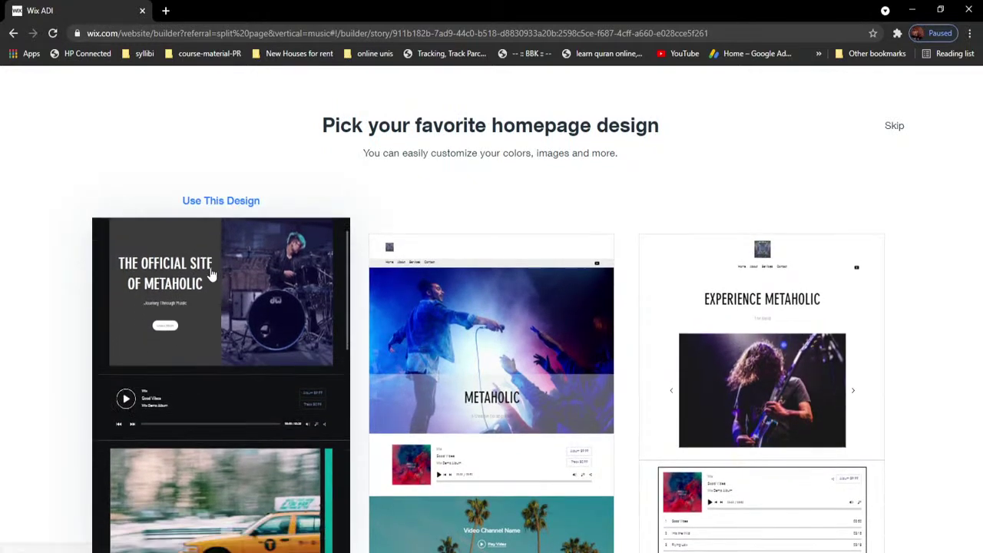
left_click(211, 263)
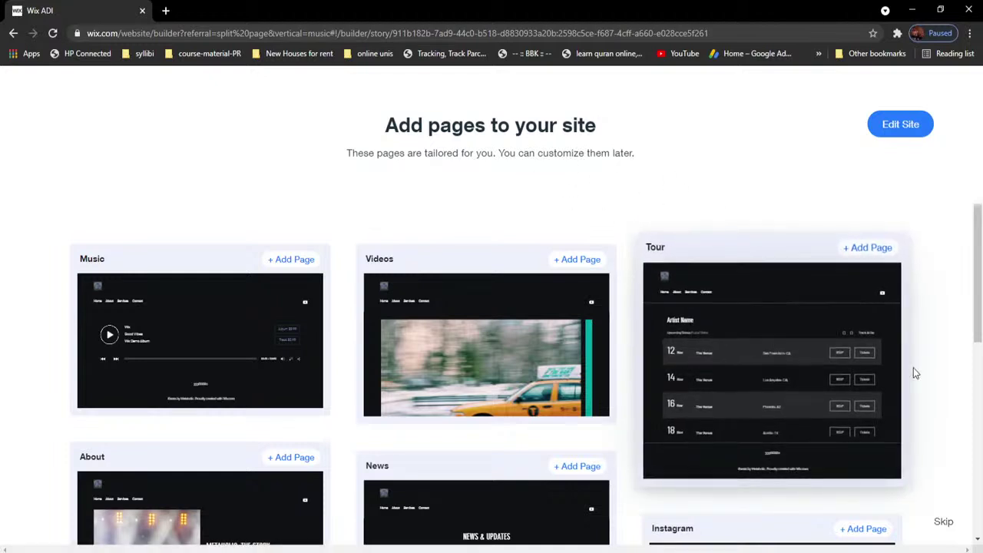
Step: Add the Tour, Videos and Music pages to the site
scroll(942, 325, "down", 6)
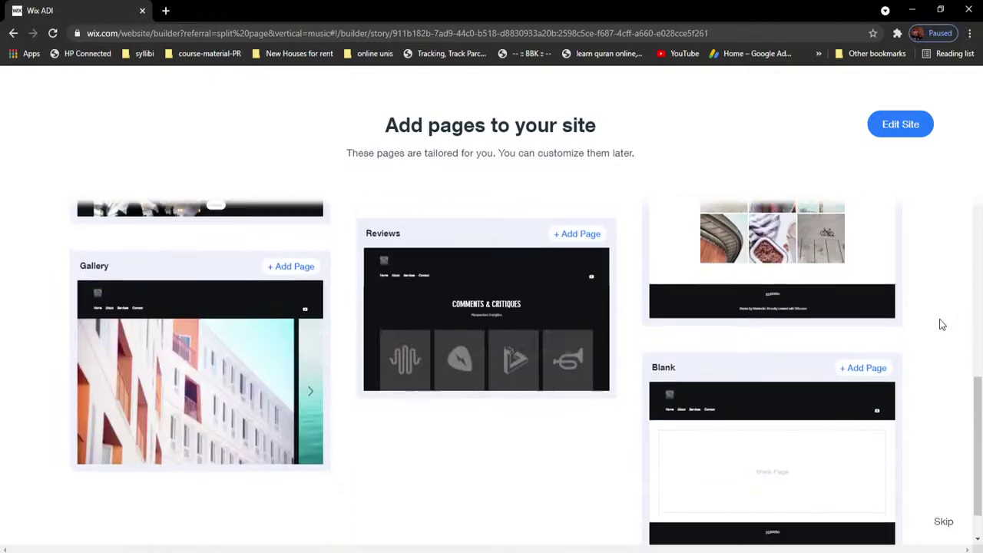
scroll(942, 325, "up", 6)
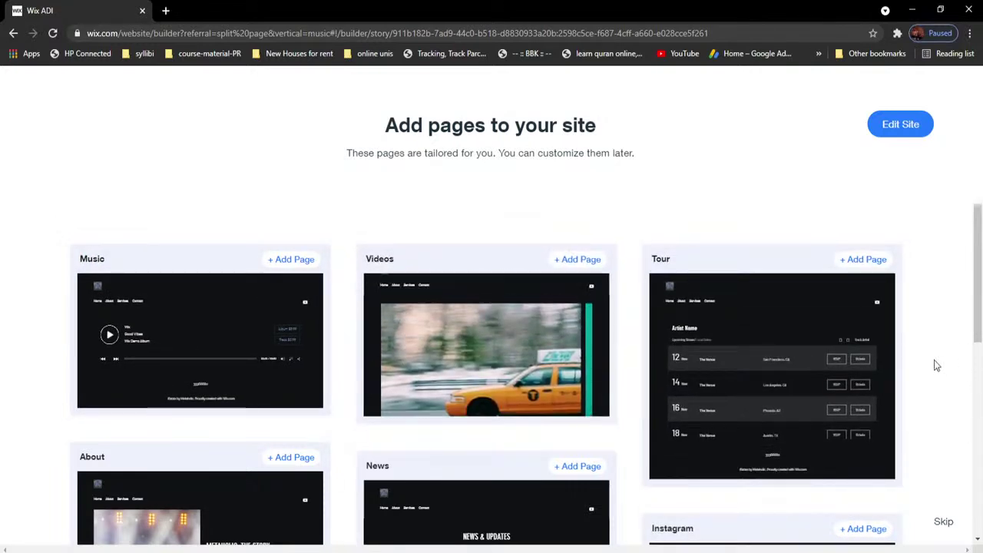
scroll(935, 361, "down", 5)
scroll(936, 371, "up", 5)
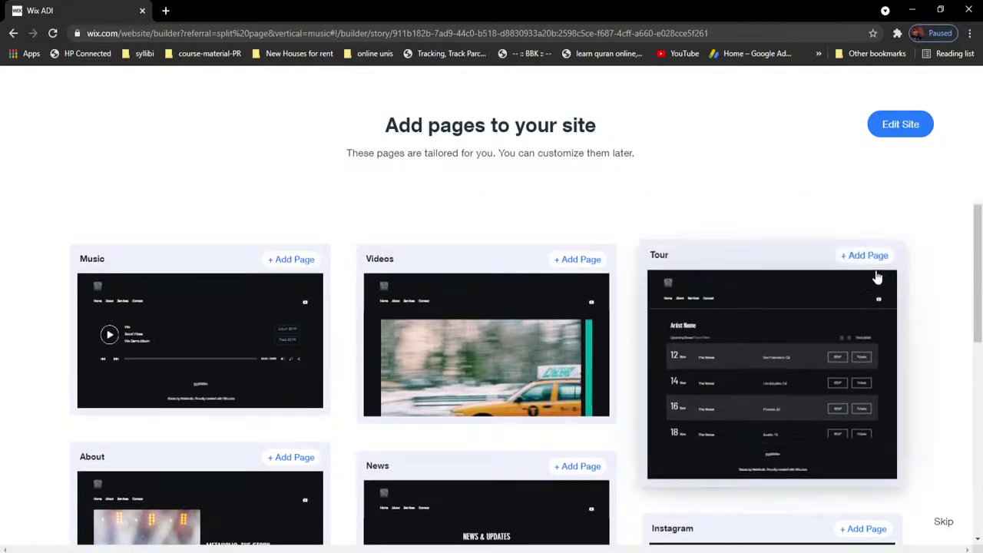
left_click(866, 250)
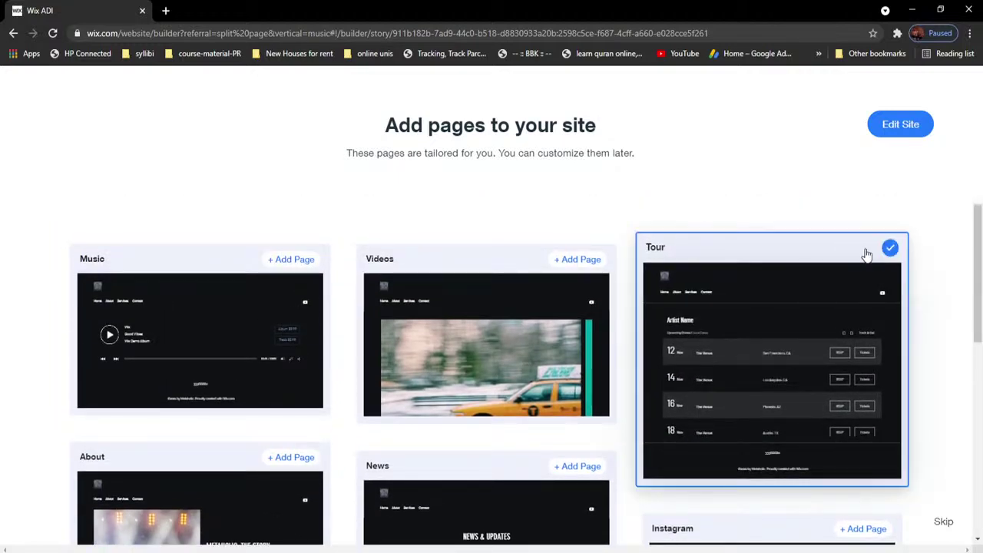
left_click(583, 253)
left_click(299, 258)
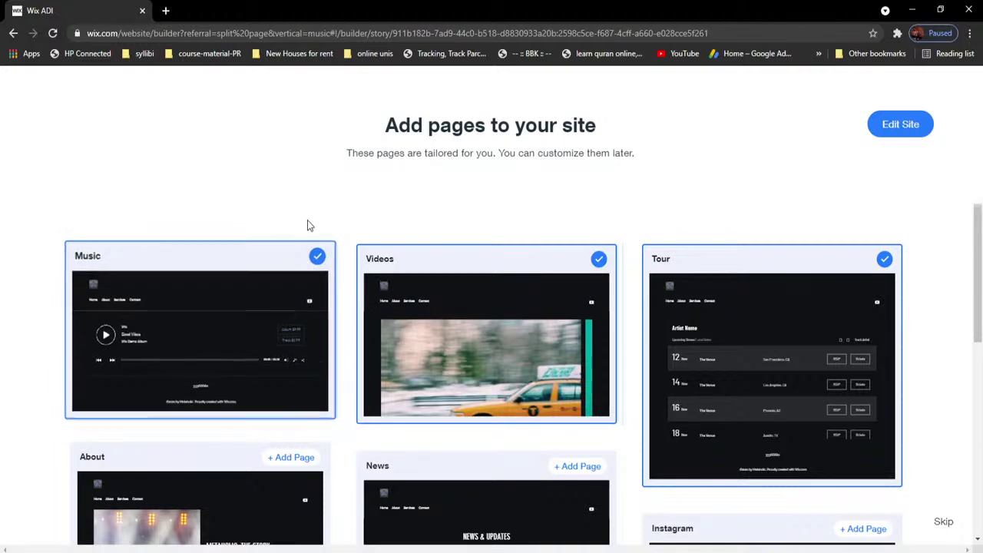
Step: Add the About, News and Reviews pages, then return to the top of the list
scroll(307, 227, "down", 3)
scroll(330, 264, "up", 1)
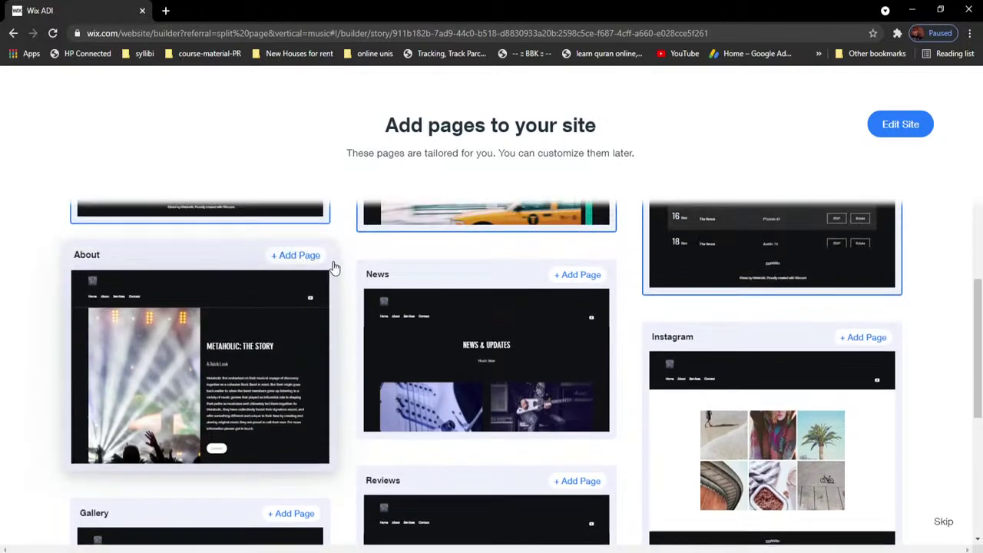
left_click(305, 260)
left_click(580, 267)
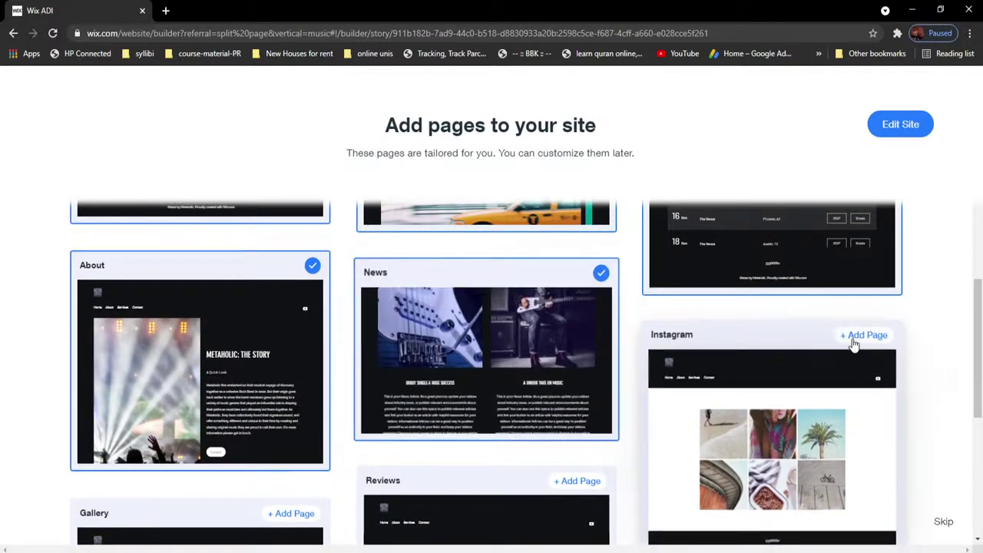
scroll(538, 353, "down", 2)
scroll(265, 390, "down", 1)
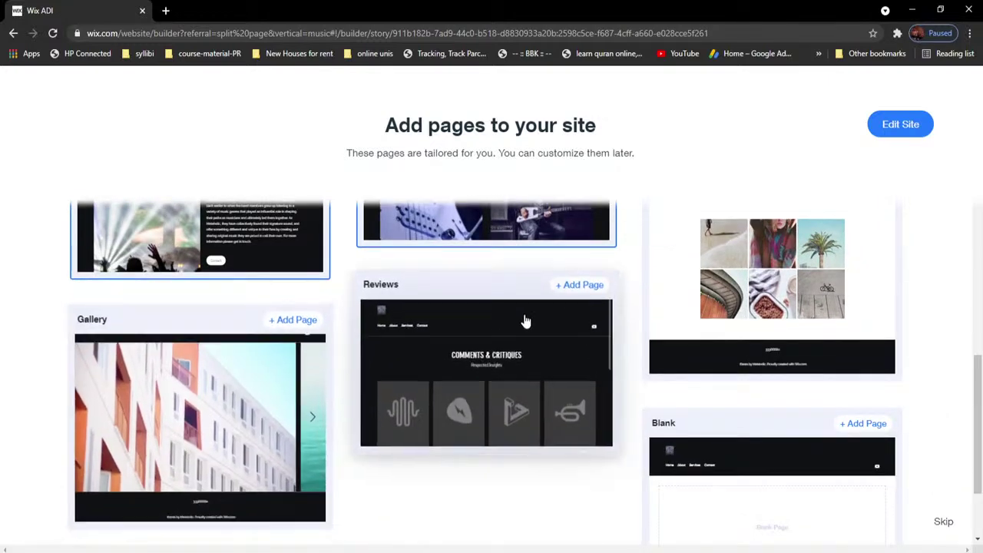
left_click(582, 283)
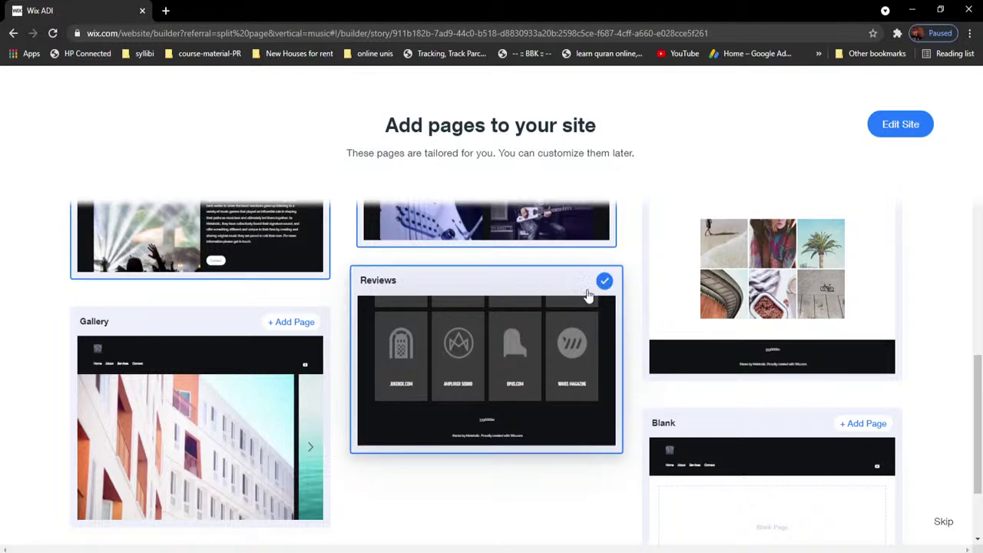
scroll(922, 423, "down", 2)
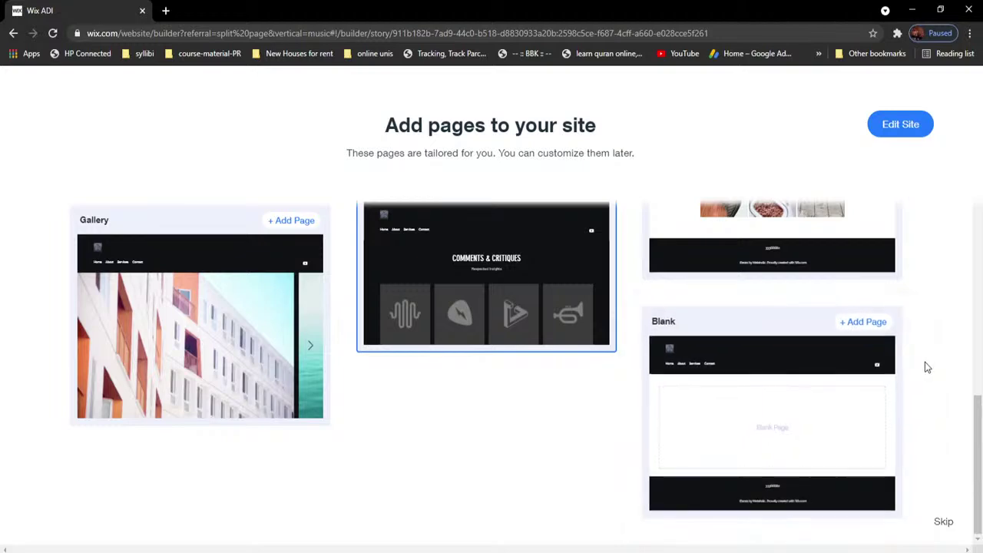
scroll(935, 358, "up", 5)
scroll(936, 359, "up", 3)
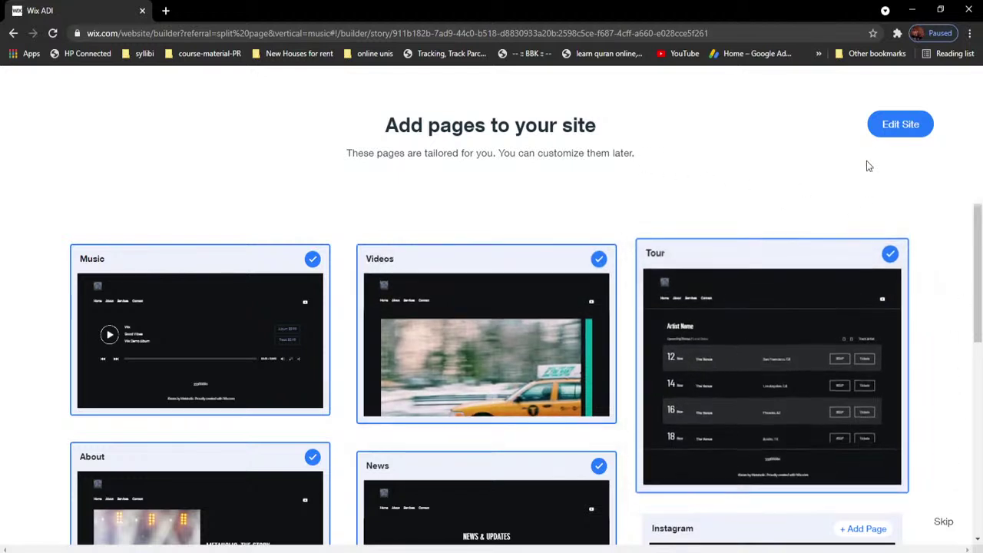
Step: Open the generated site in the editor and select the Welcome hero section to edit it
left_click(910, 129)
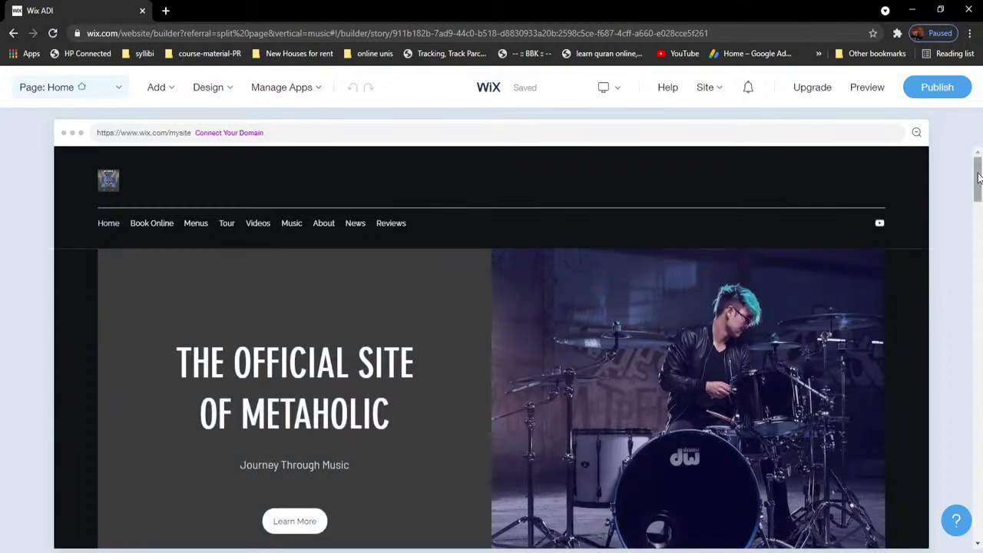
left_click_drag(979, 179, 979, 261)
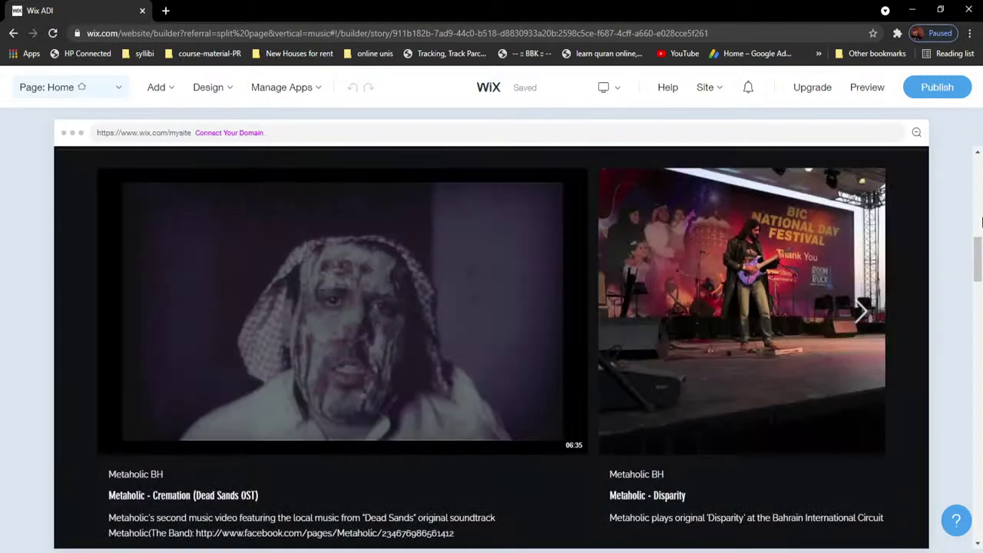
left_click_drag(979, 239, 979, 286)
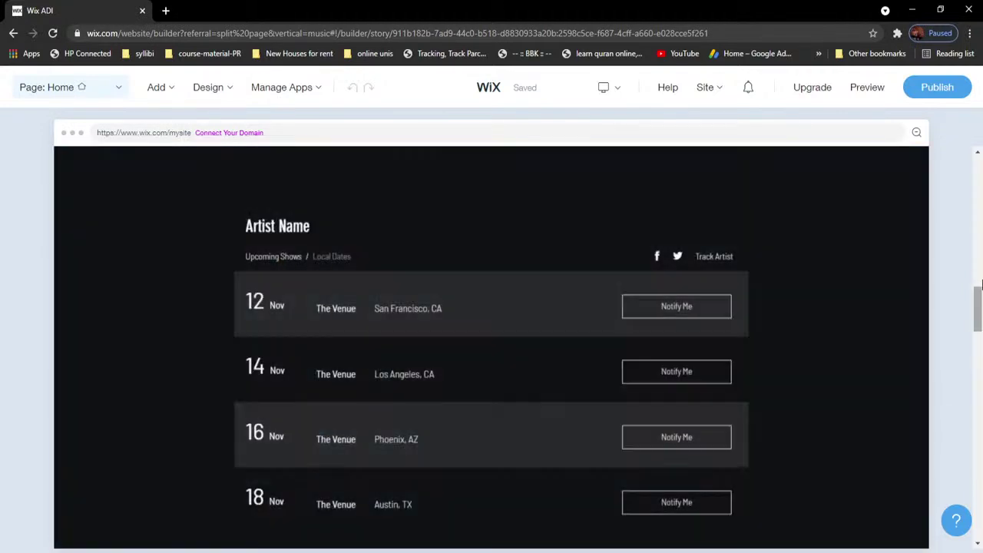
left_click_drag(981, 286, 980, 305)
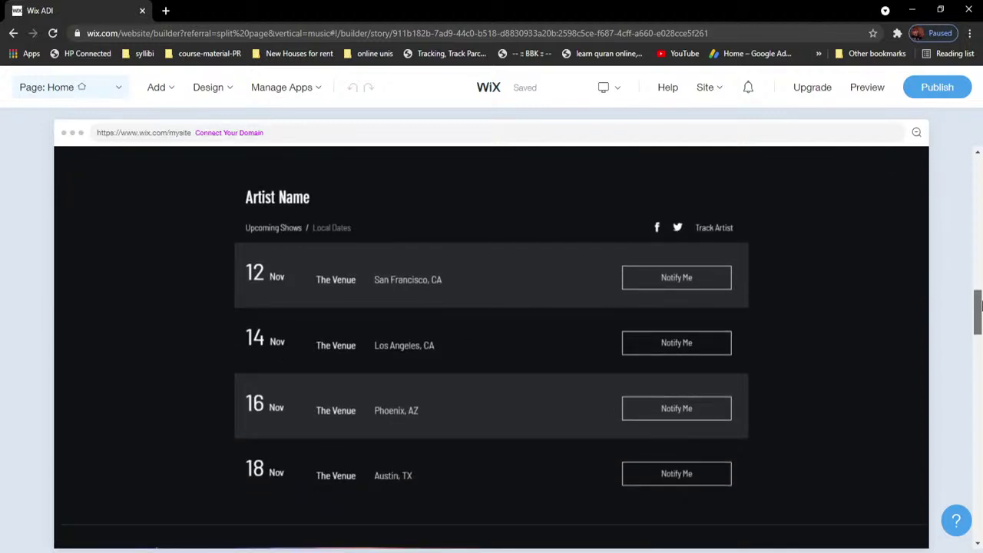
left_click_drag(980, 306, 980, 347)
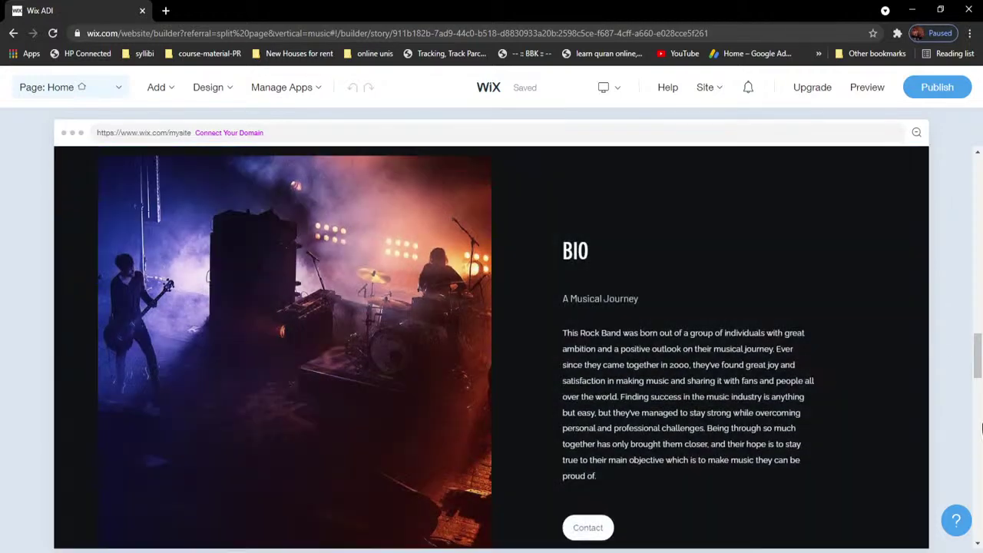
left_click_drag(977, 358, 979, 196)
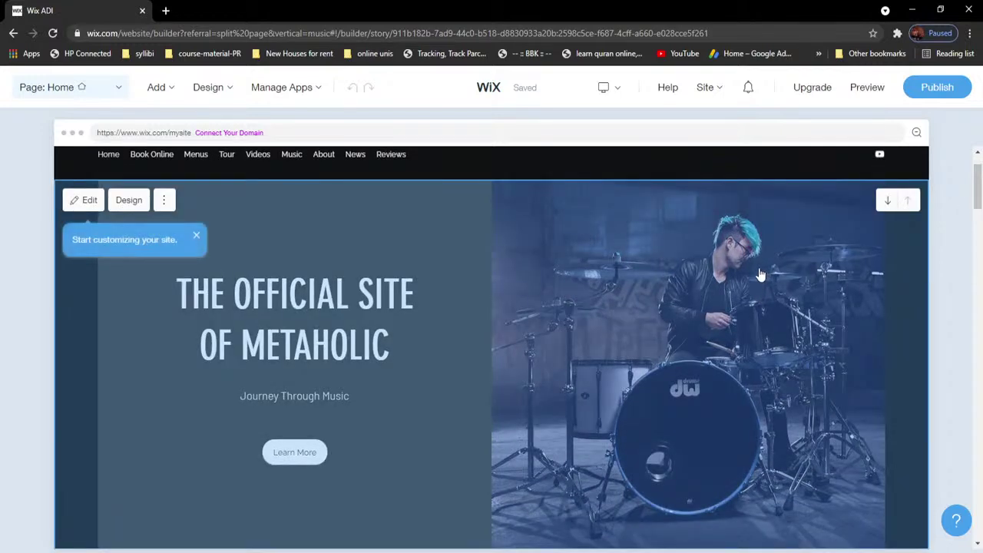
left_click(750, 263)
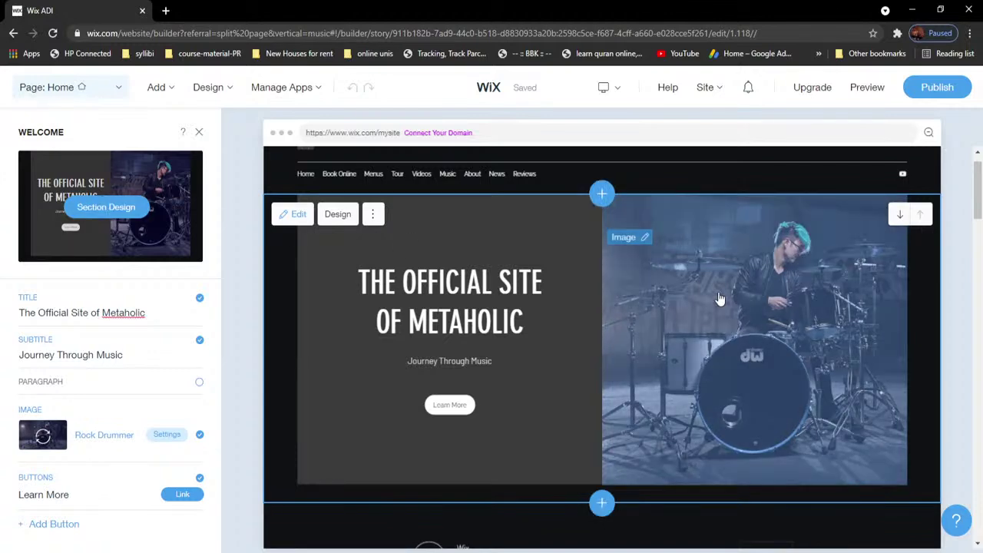
Step: Open the hero image's Media Settings and set its Image Opacity to 100%
left_click(718, 300)
left_click(635, 243)
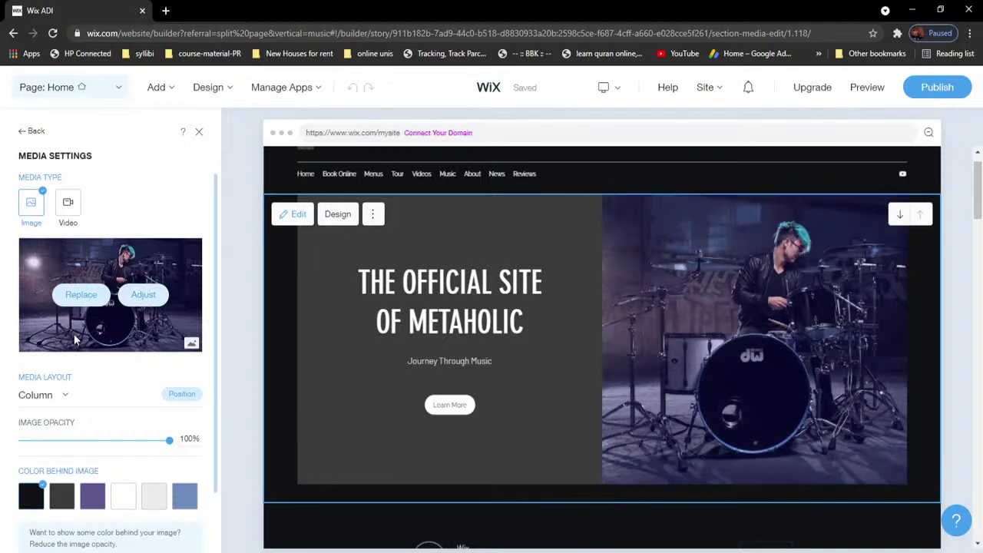
scroll(123, 387, "down", 1)
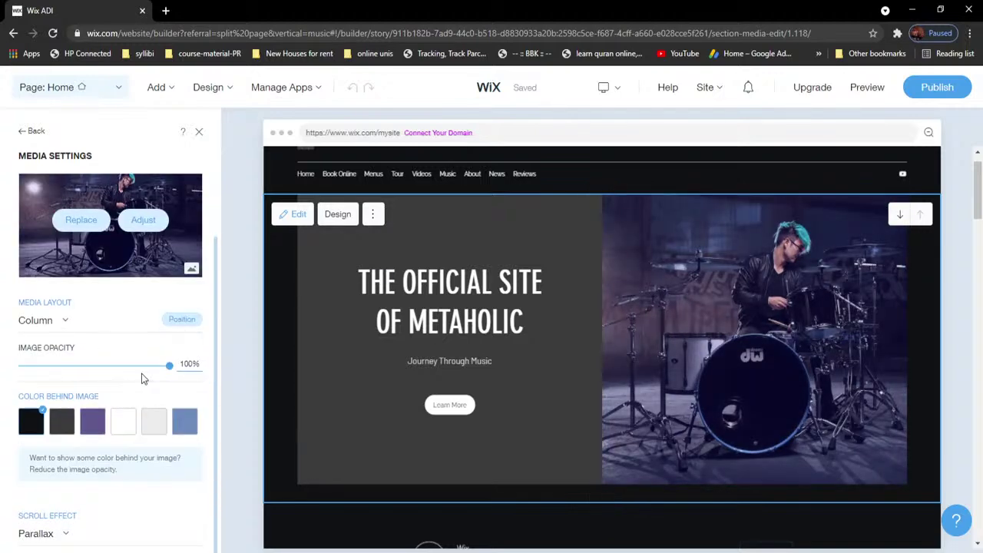
left_click_drag(169, 366, 171, 381)
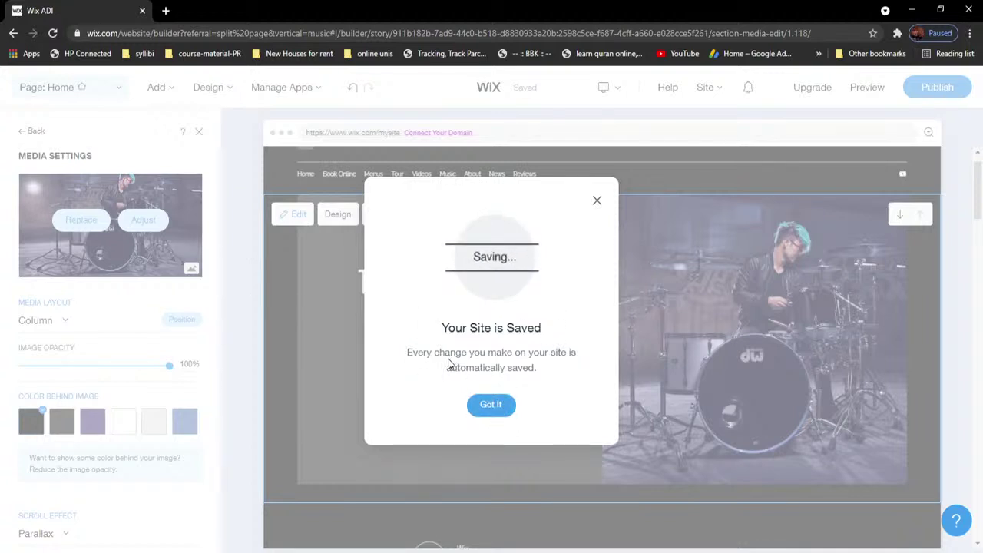
Step: Dismiss the site-saved notice and choose Replace for the hero photo
left_click(504, 412)
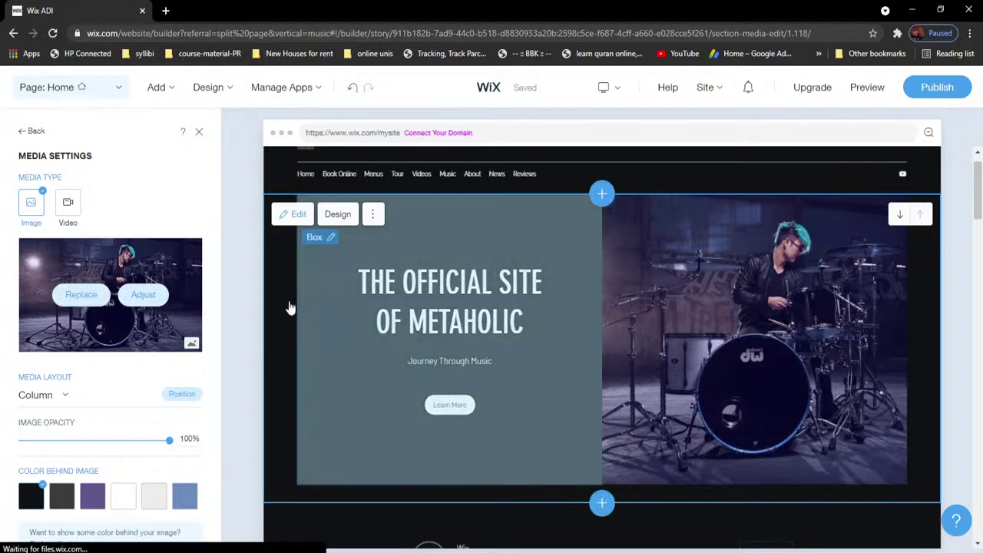
left_click(83, 298)
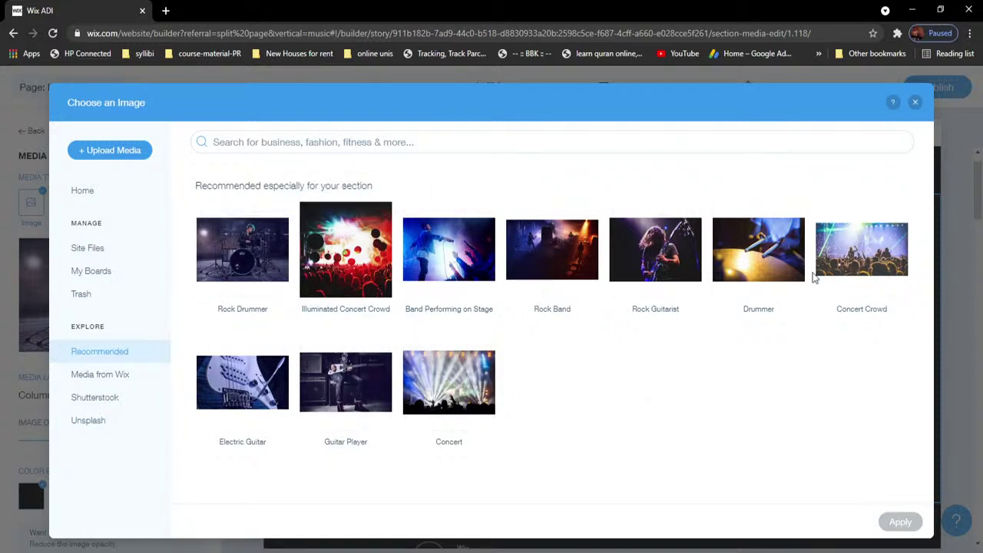
Step: Upload Screenshot_1 to Screenshot_4.png from Pictures into the site files
left_click(135, 152)
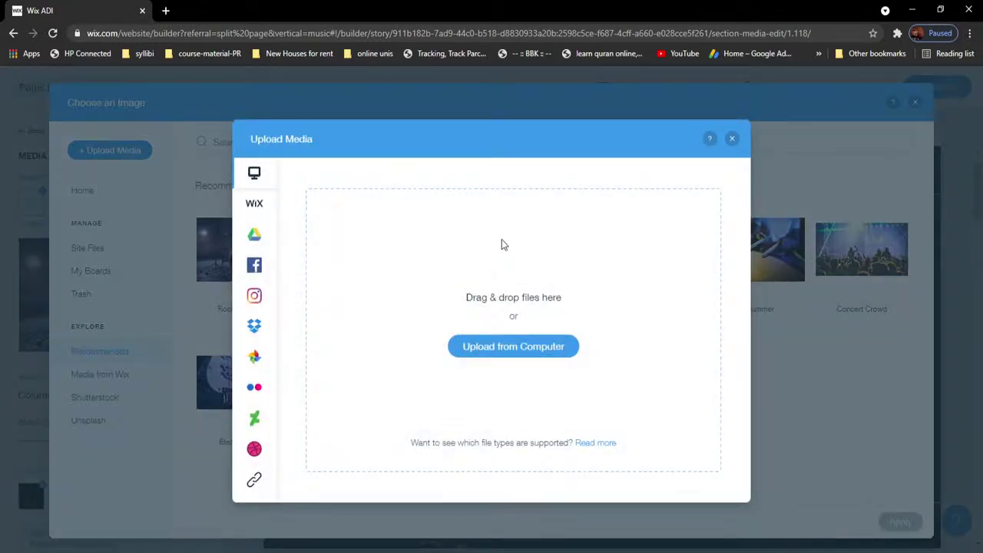
left_click(541, 348)
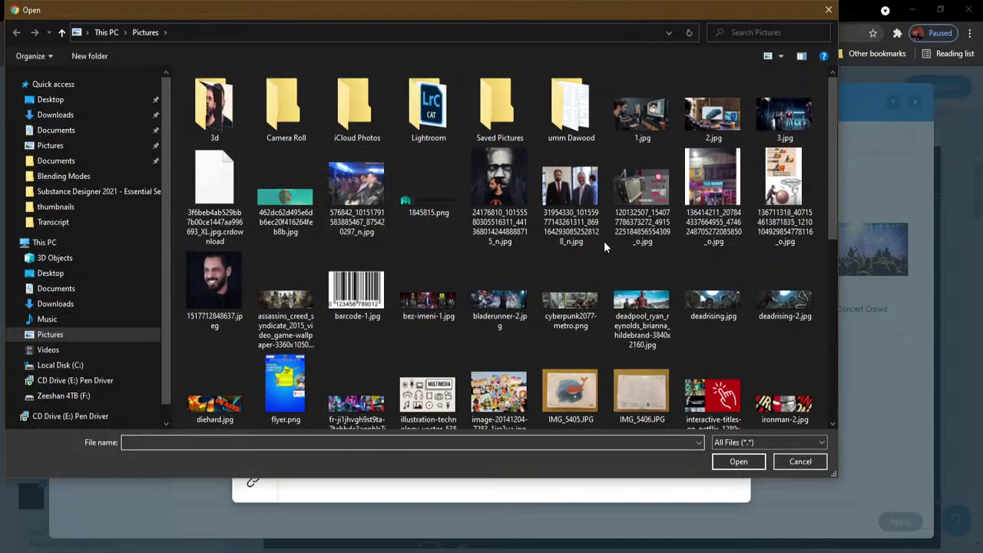
left_click_drag(830, 219, 842, 387)
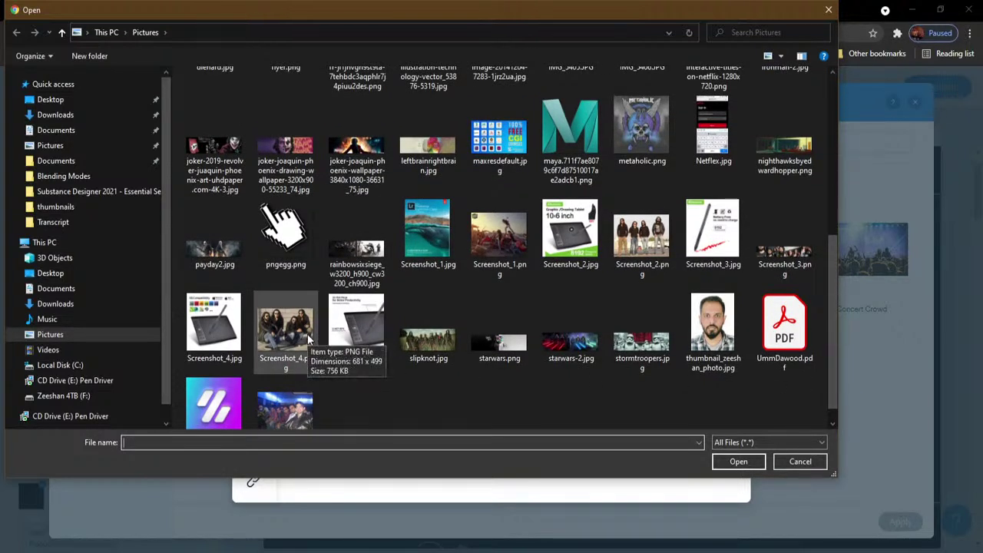
left_click(645, 256, "ctrl")
left_click(503, 247, "ctrl")
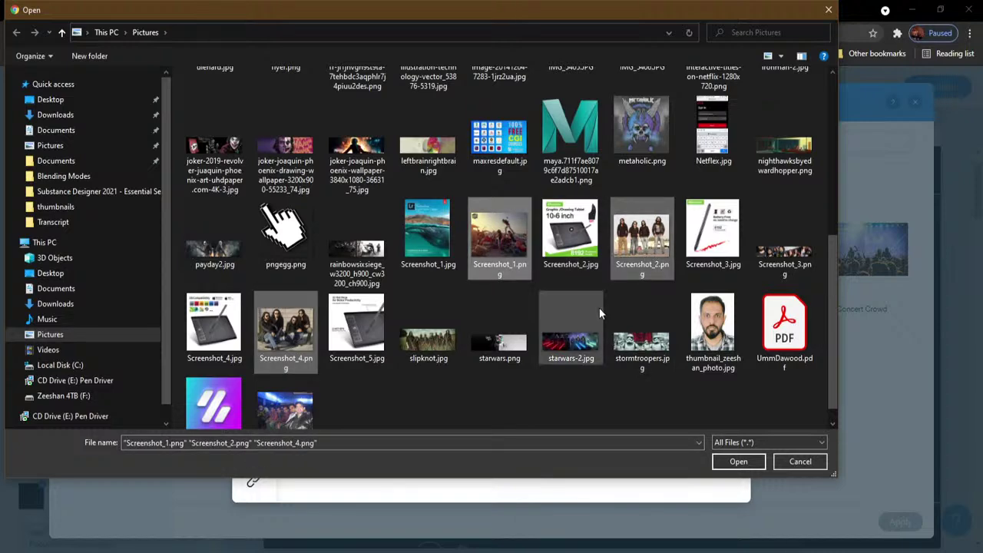
left_click(785, 253, "ctrl")
left_click(740, 462)
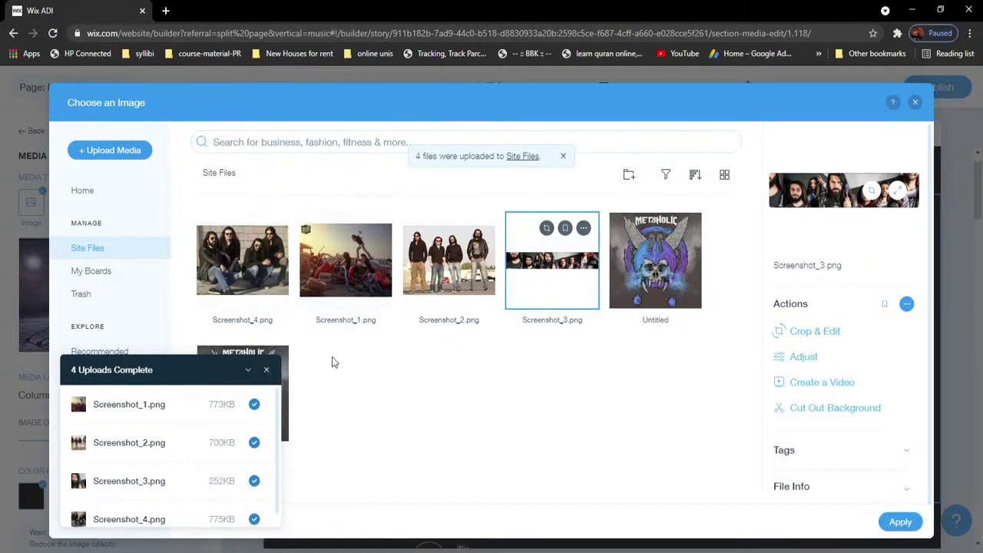
Step: Set the hero image to the Screenshot_4.png photo of the four band members
left_click(266, 369)
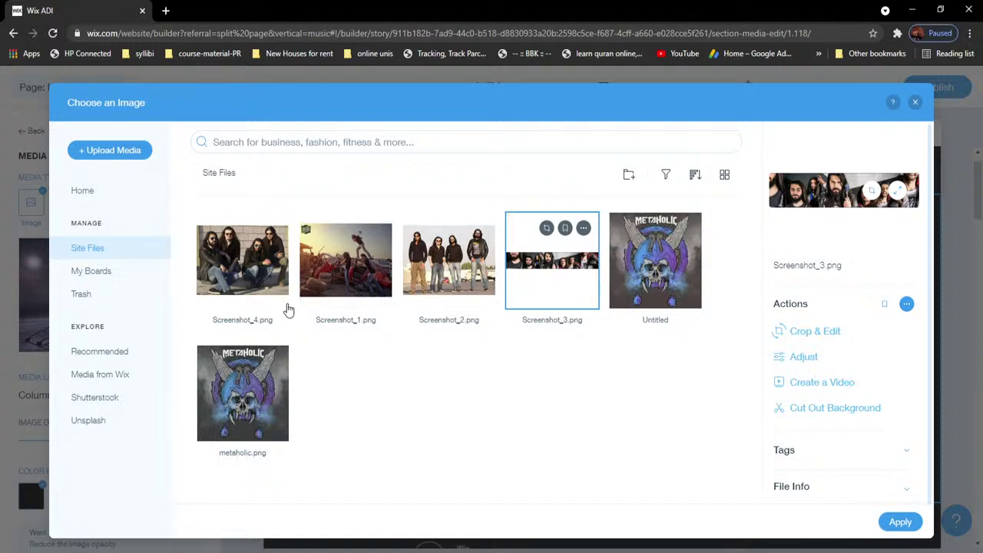
left_click(265, 279)
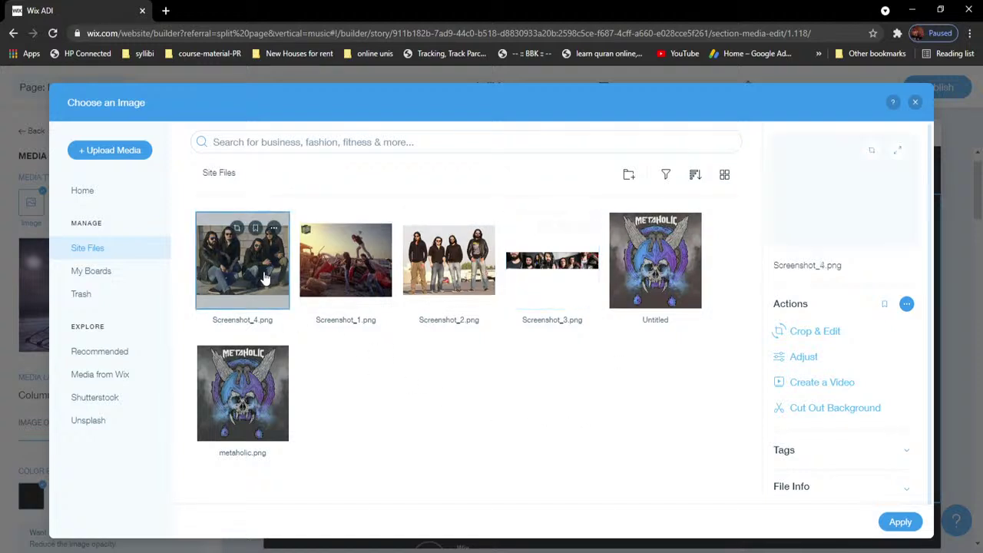
left_click(901, 523)
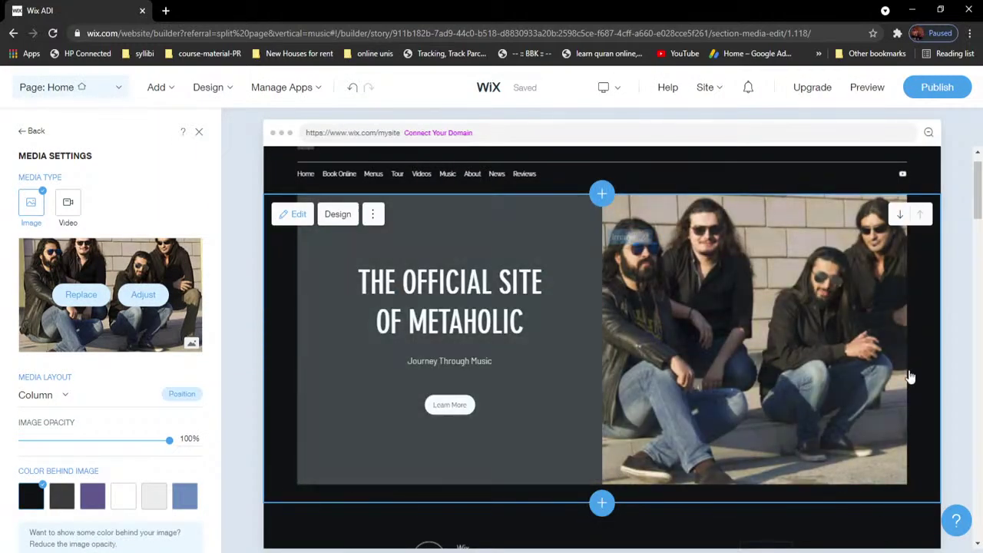
left_click_drag(978, 204, 978, 378)
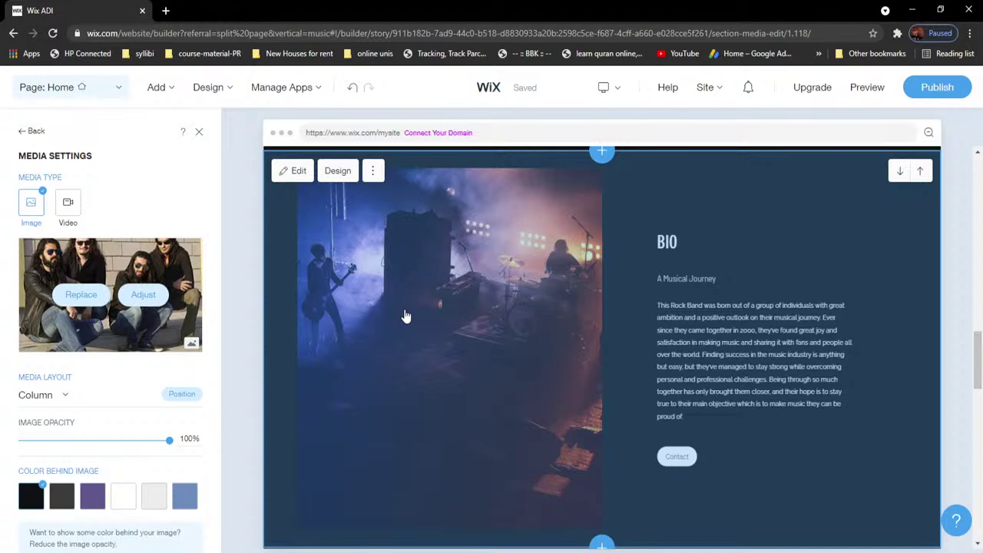
Step: Open the BIO section's panel and photo settings, then go back to the section panel
left_click(406, 317)
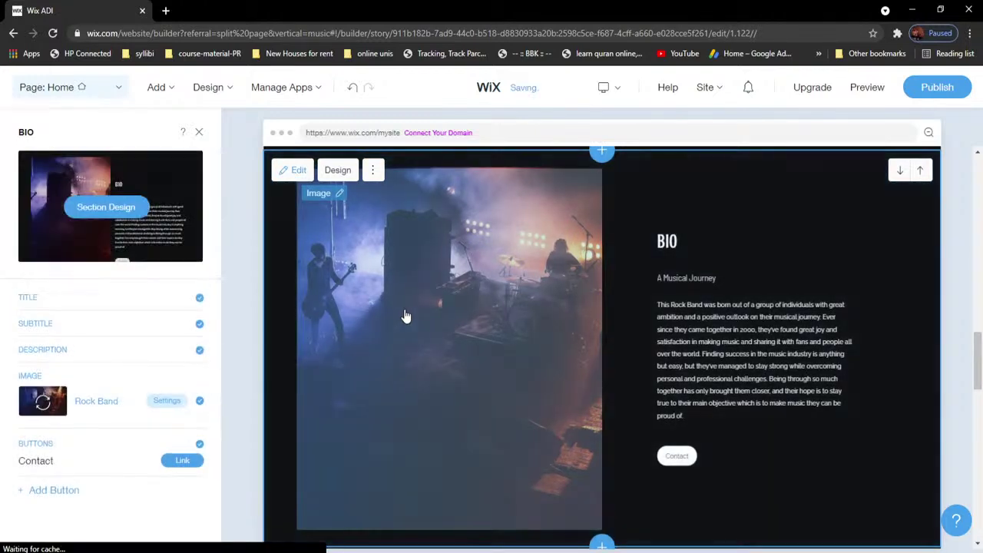
left_click(443, 298)
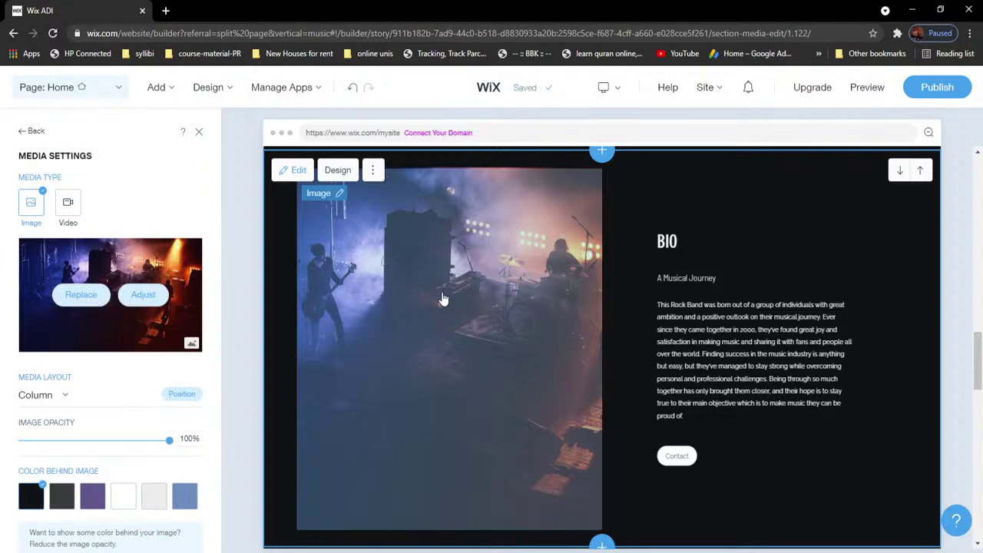
left_click(449, 302)
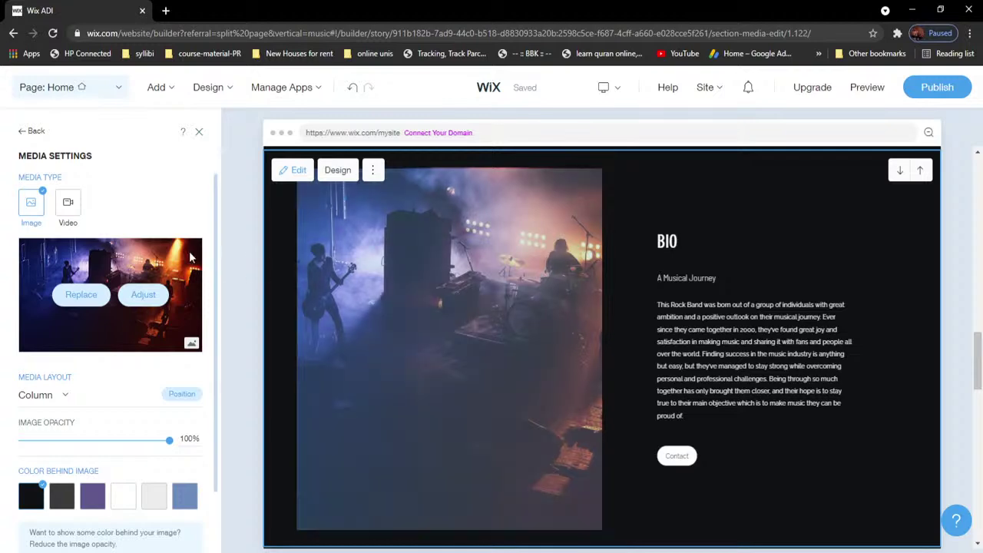
left_click(32, 131)
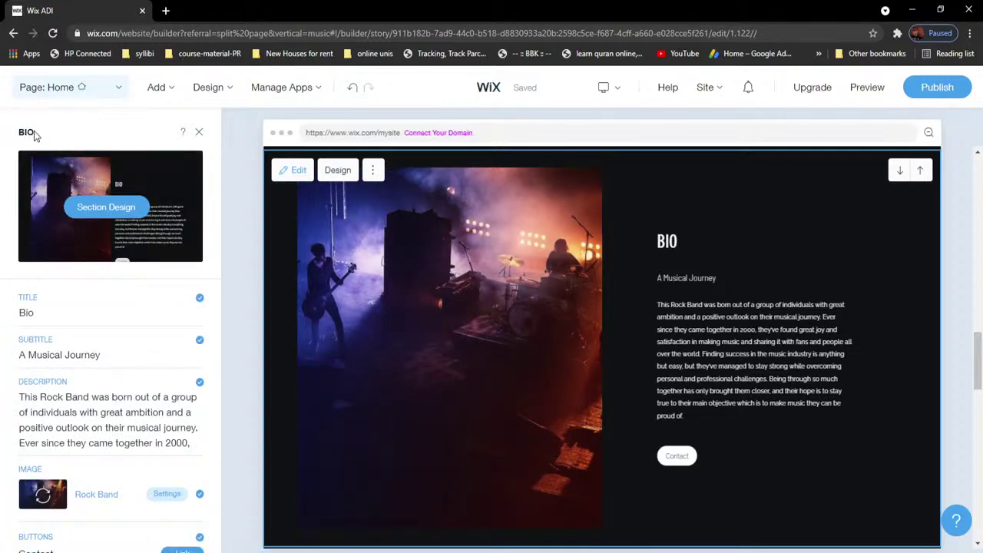
scroll(691, 349, "up", 4)
scroll(681, 347, "up", 1)
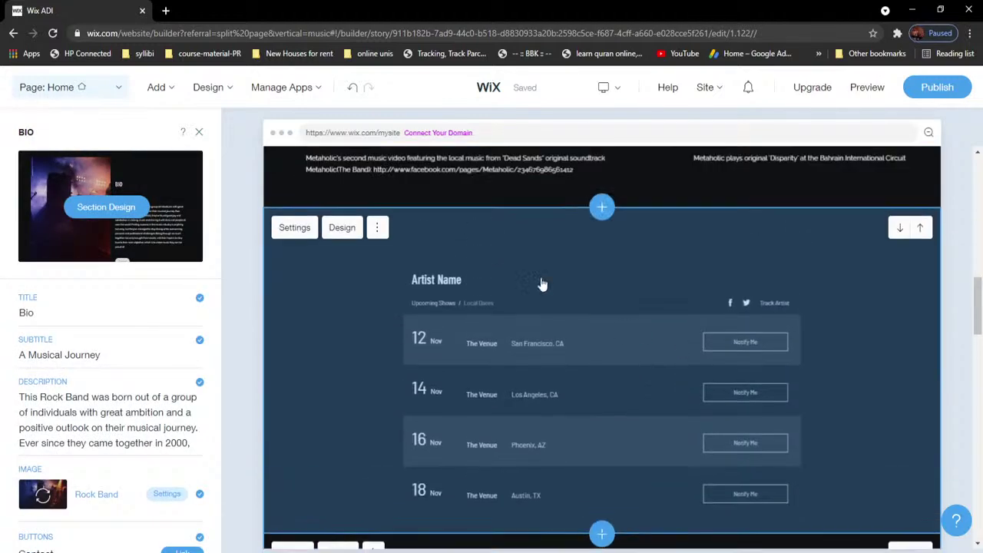
Step: Reselect the BIO section and open Media Settings for its concert photo
left_click(536, 272)
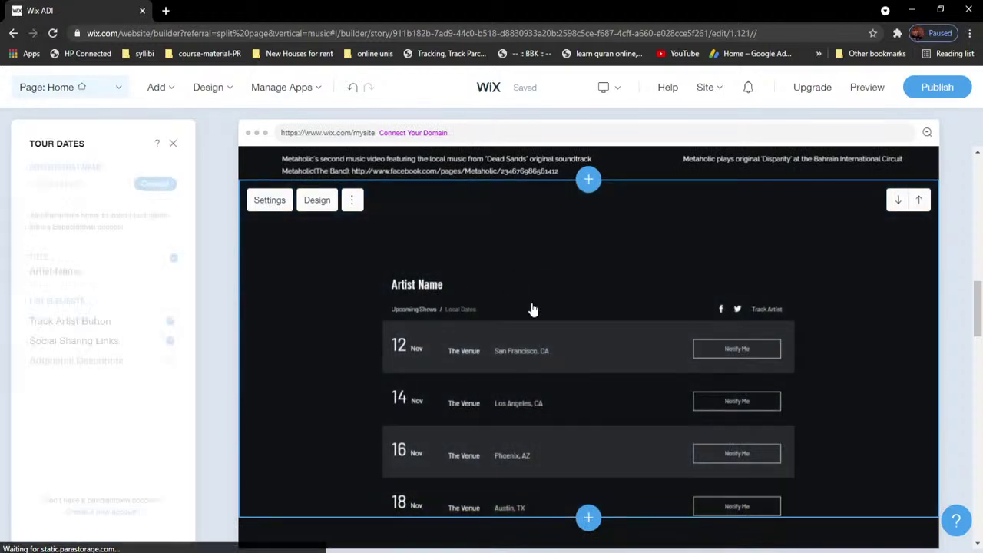
scroll(549, 308, "down", 3)
scroll(614, 338, "down", 2)
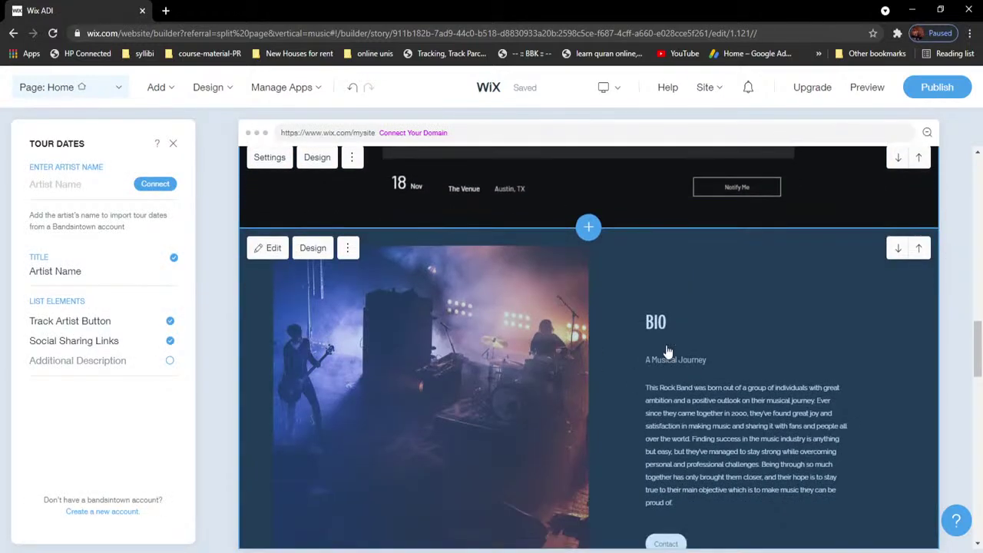
left_click(500, 314)
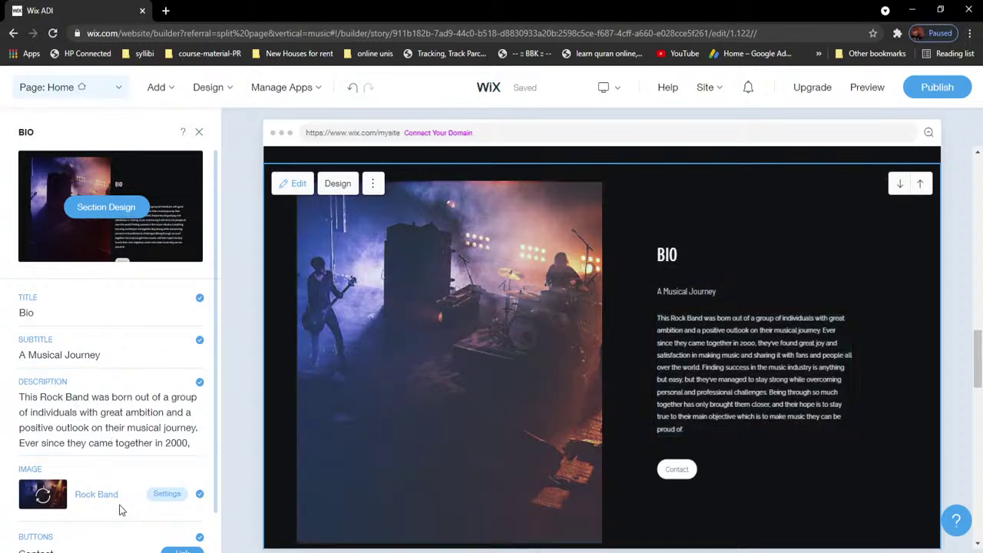
scroll(104, 336, "down", 1)
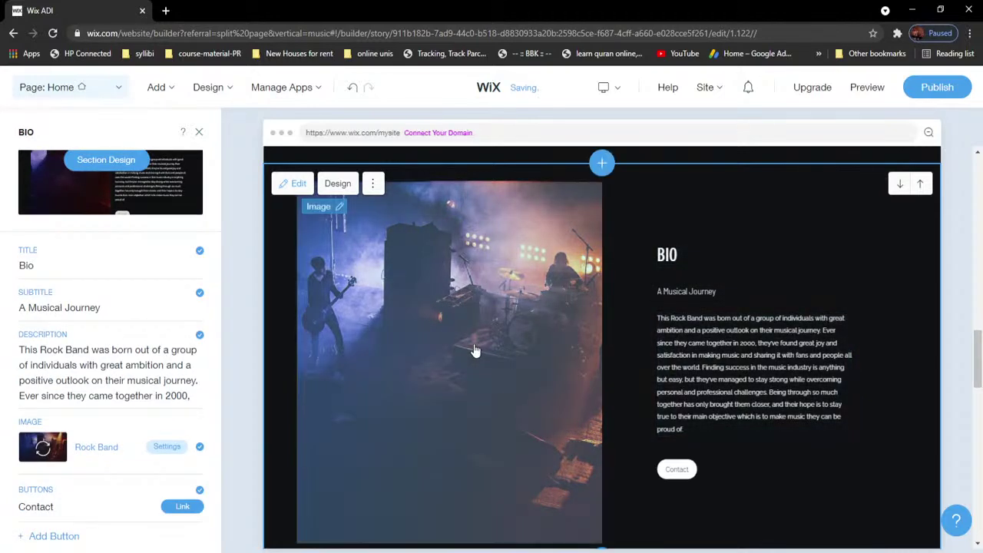
scroll(401, 340, "up", 2)
scroll(405, 342, "down", 3)
scroll(430, 286, "up", 1)
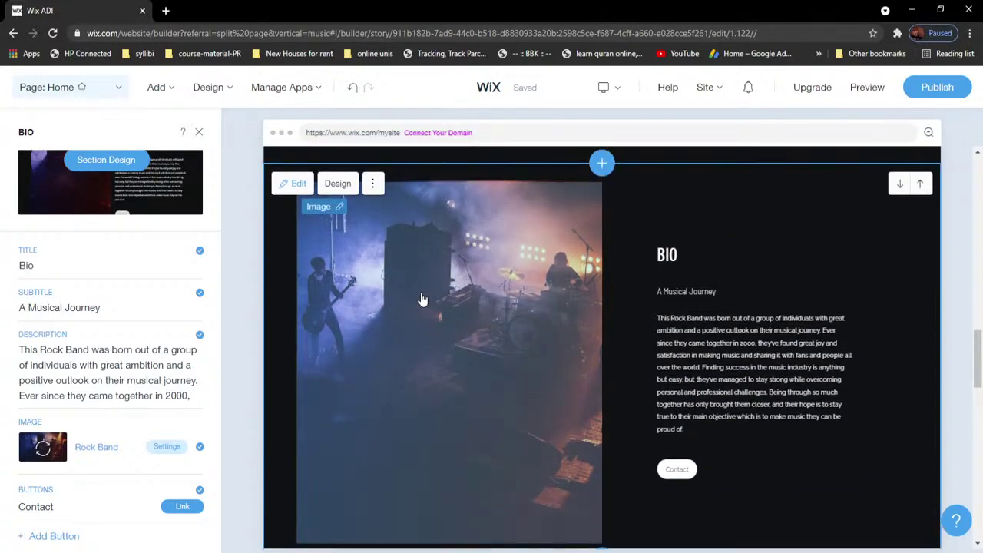
left_click(421, 298)
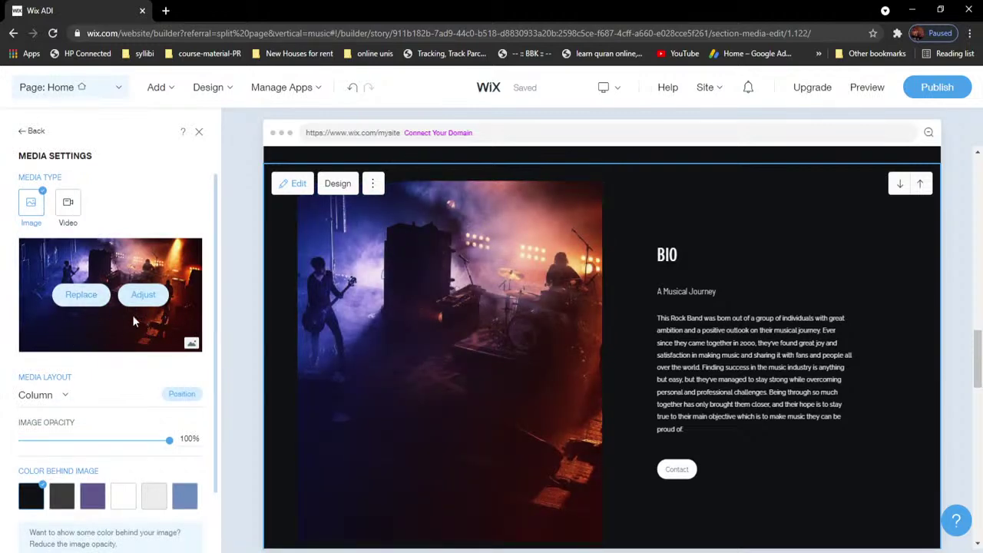
Step: Replace the BIO concert photo with Screenshot_2.png from Site Files
left_click(84, 296)
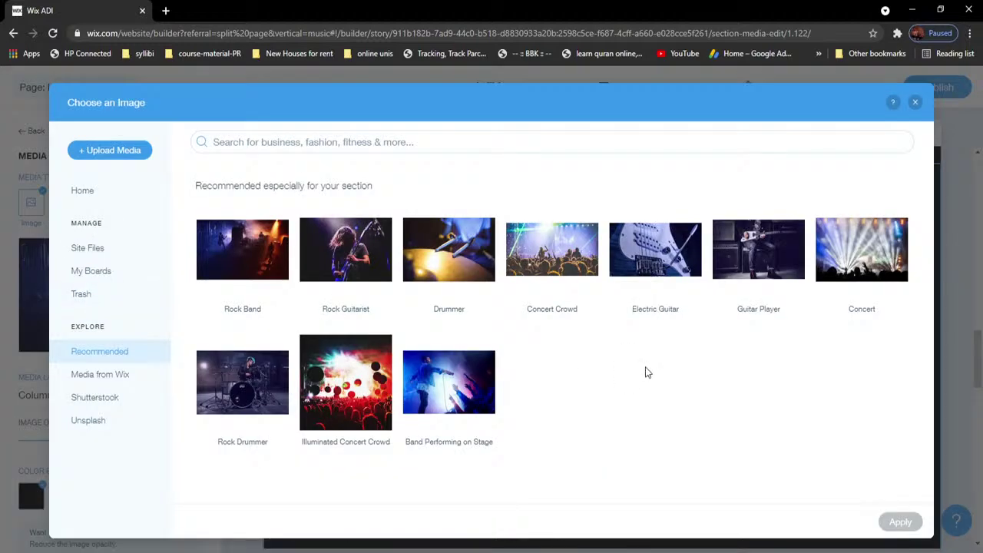
left_click(94, 249)
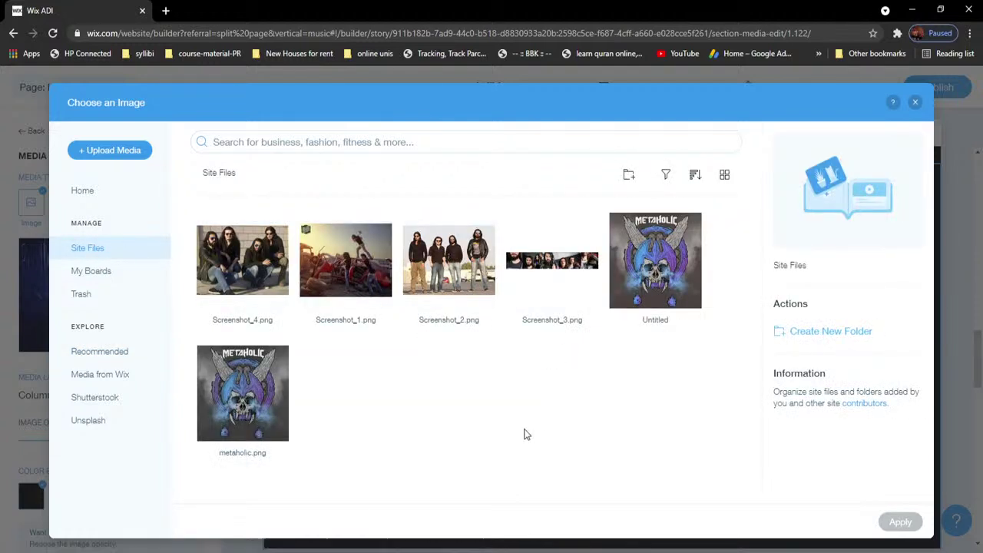
left_click(450, 278)
left_click(895, 521)
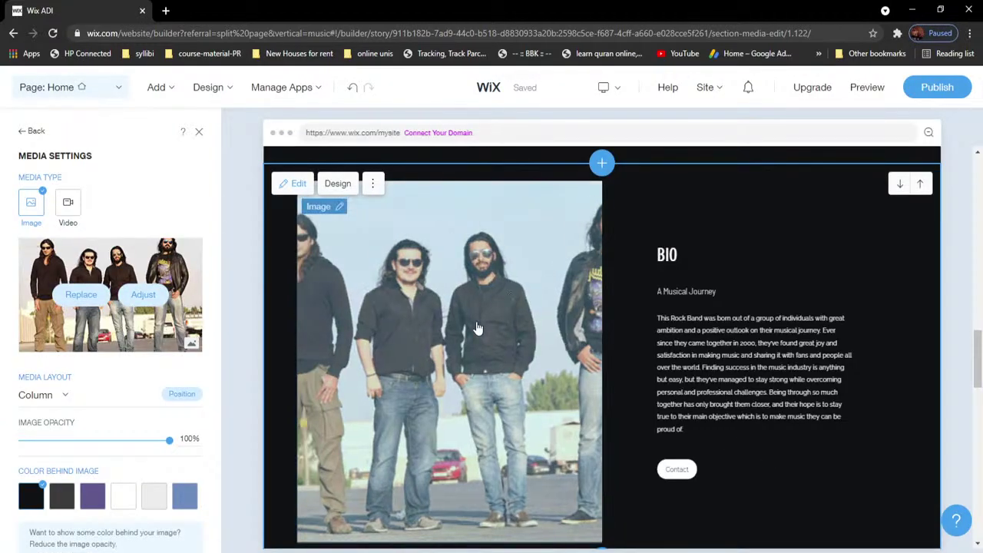
left_click(695, 329)
scroll(691, 331, "down", 5)
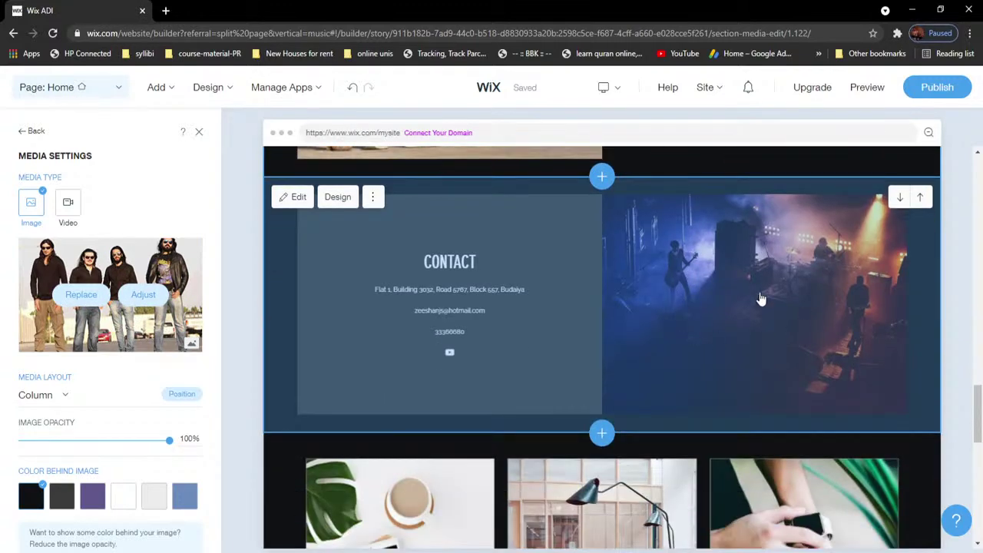
Step: Replace the Contact section's concert photo with Screenshot_1.png from Site Files
left_click(759, 302)
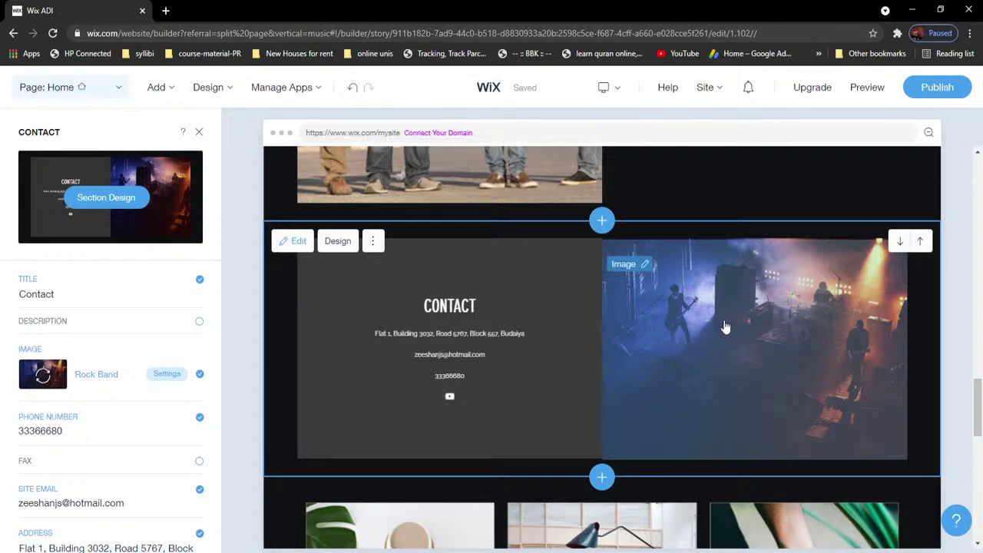
left_click(725, 327)
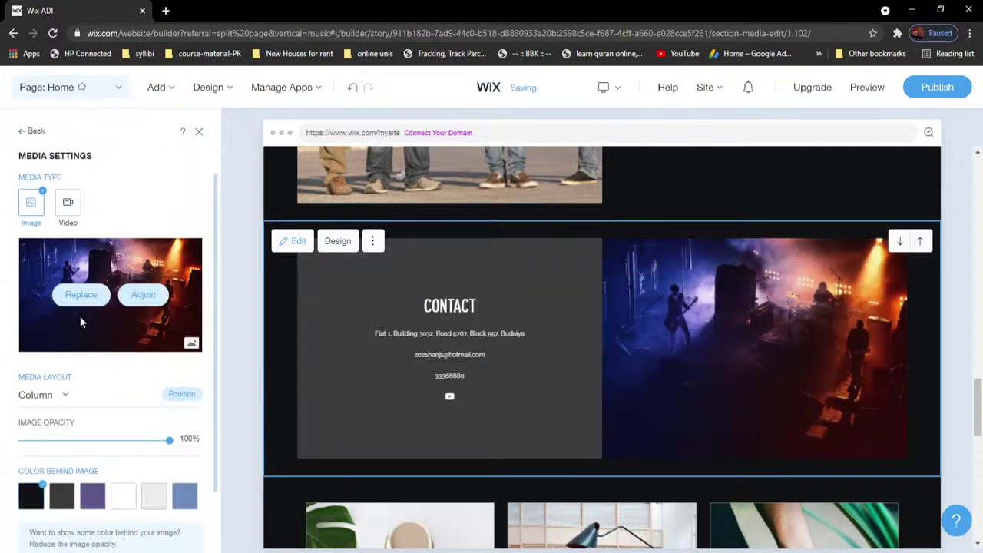
left_click(82, 298)
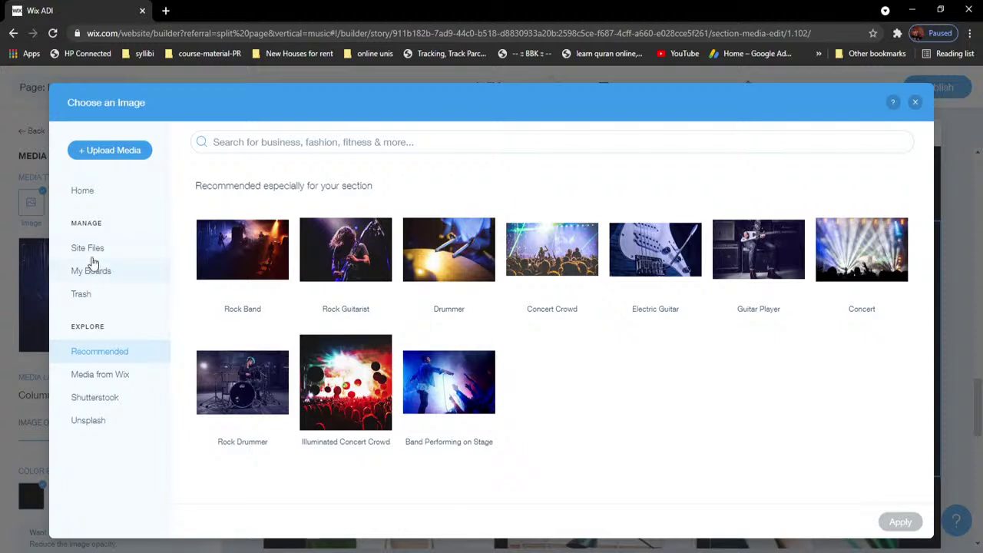
left_click(90, 248)
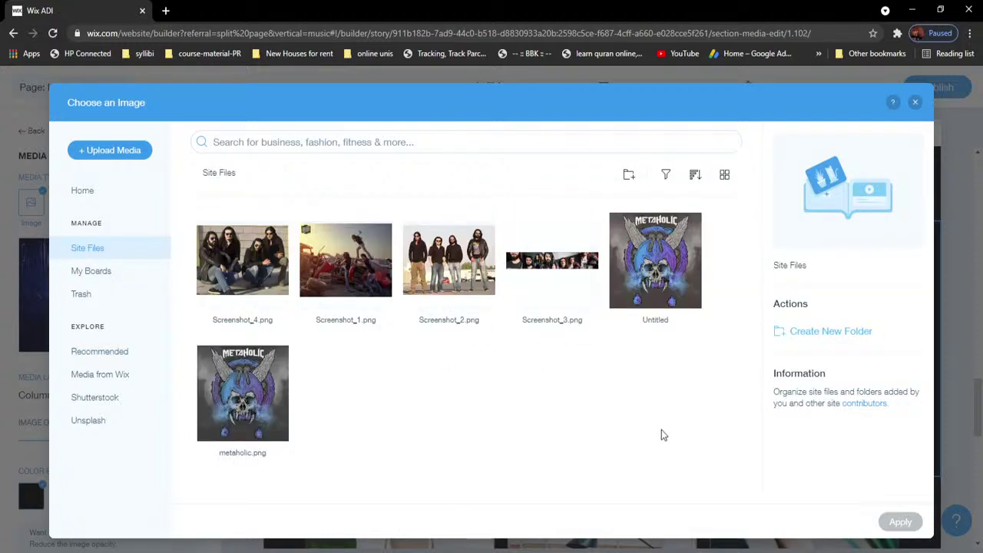
left_click(356, 275)
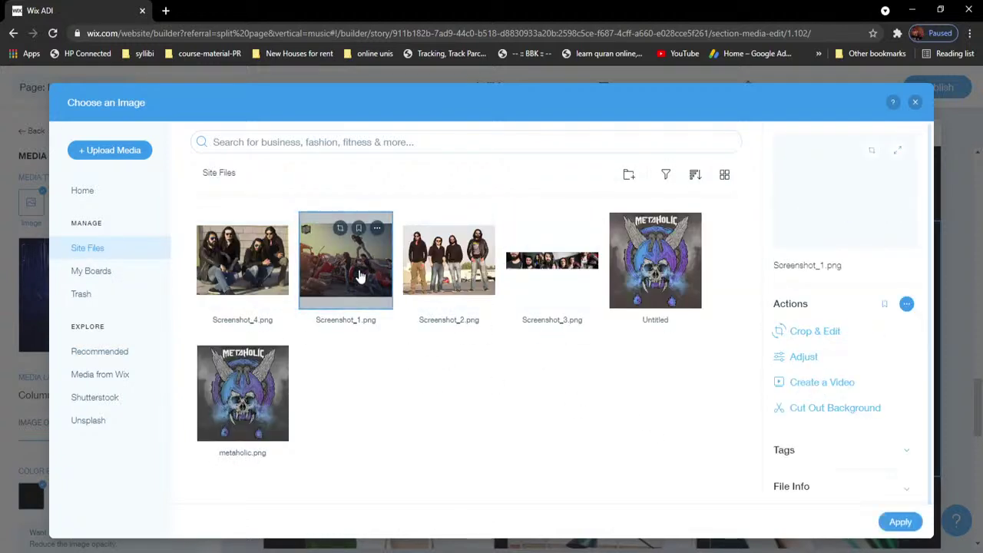
left_click(902, 522)
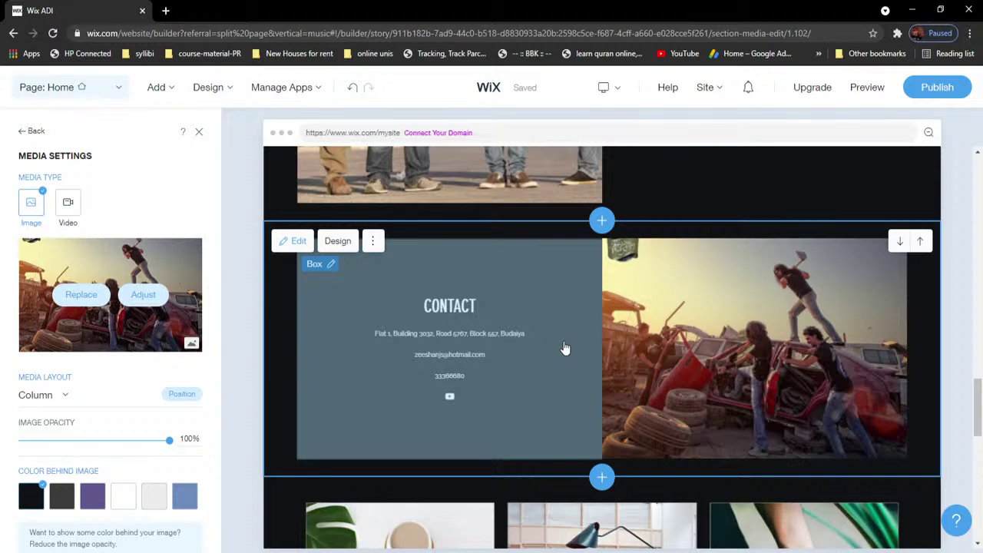
scroll(565, 348, "down", 5)
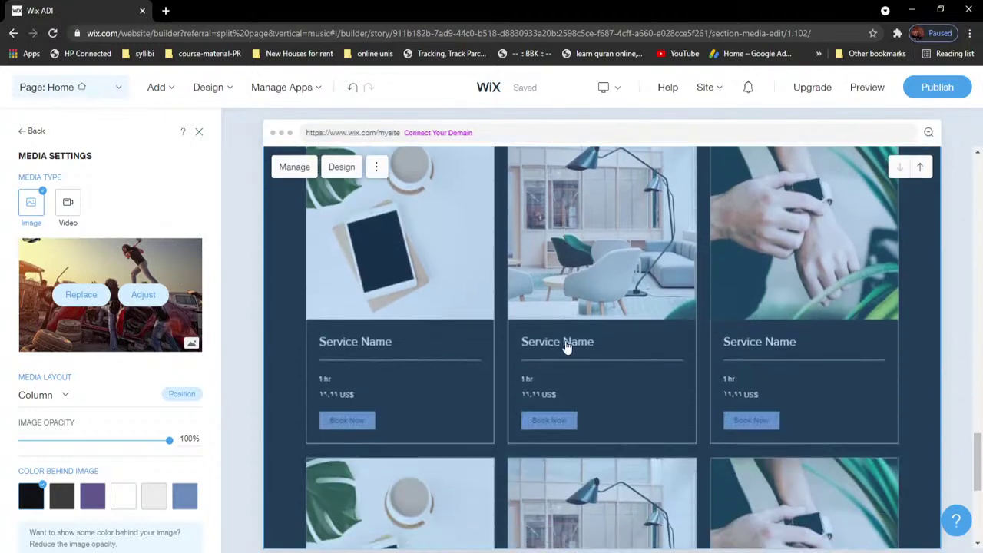
Step: Delete the section of three Service Name booking cards and confirm the removal
scroll(698, 329, "down", 4)
scroll(697, 328, "up", 6)
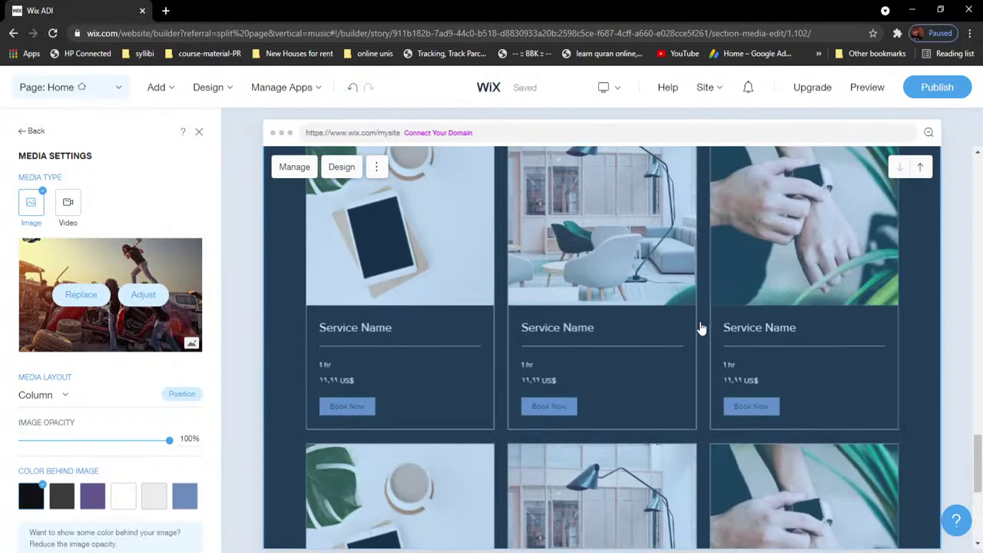
left_click(447, 377)
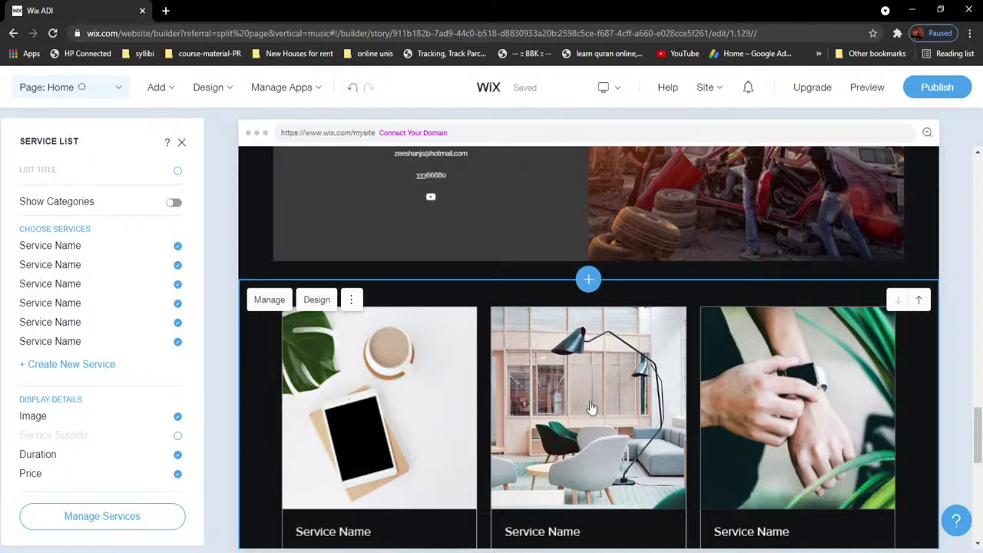
left_click(644, 365)
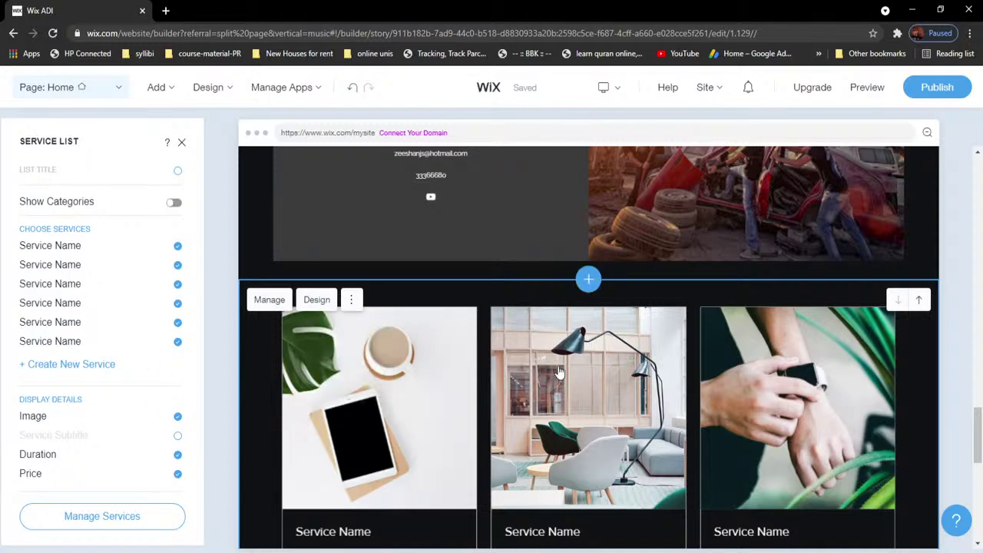
left_click(353, 299)
left_click(379, 300)
left_click(351, 300)
left_click(184, 151)
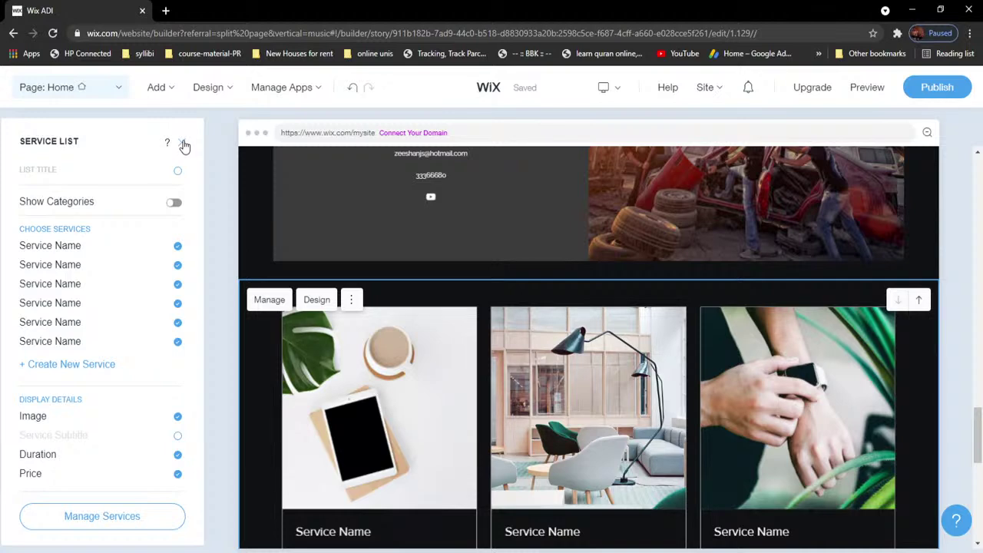
left_click(184, 144)
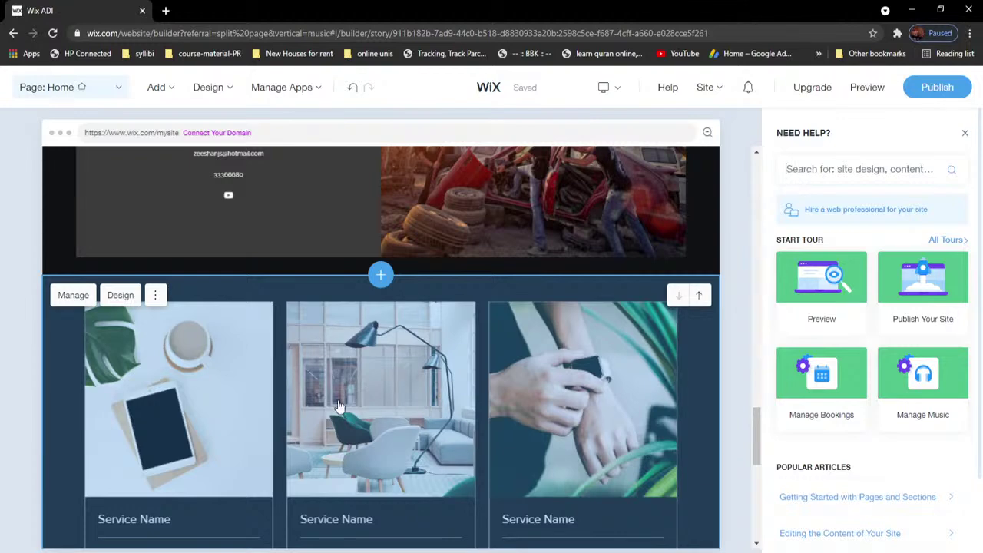
left_click(154, 296)
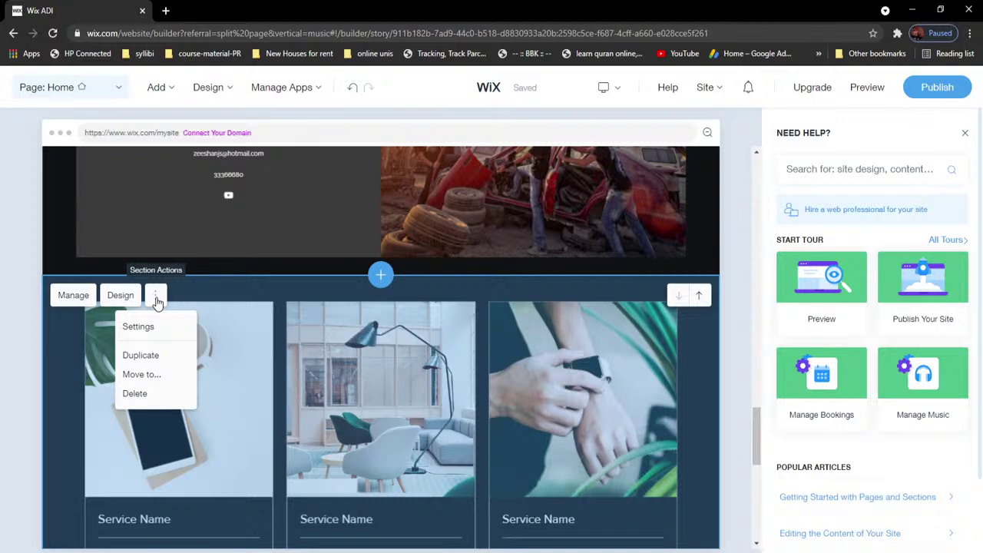
left_click(146, 395)
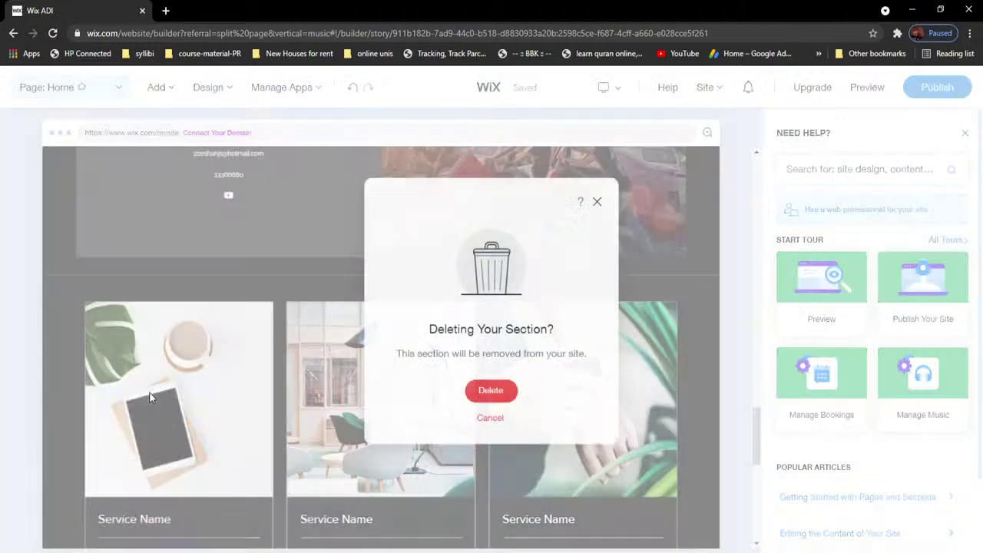
left_click(507, 391)
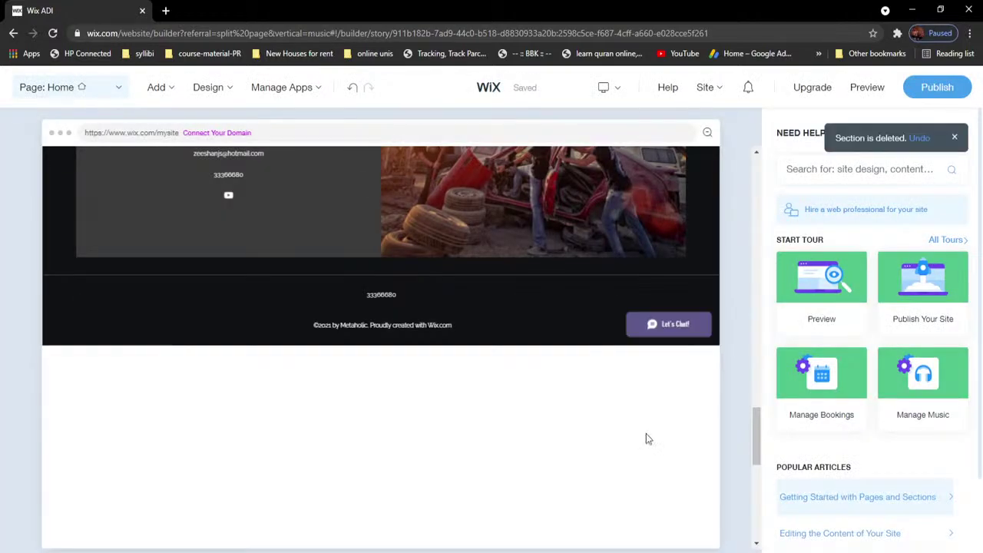
Step: Select the Contact section, close the Need Help panel, and return to the top of the page
left_click_drag(761, 450, 764, 419)
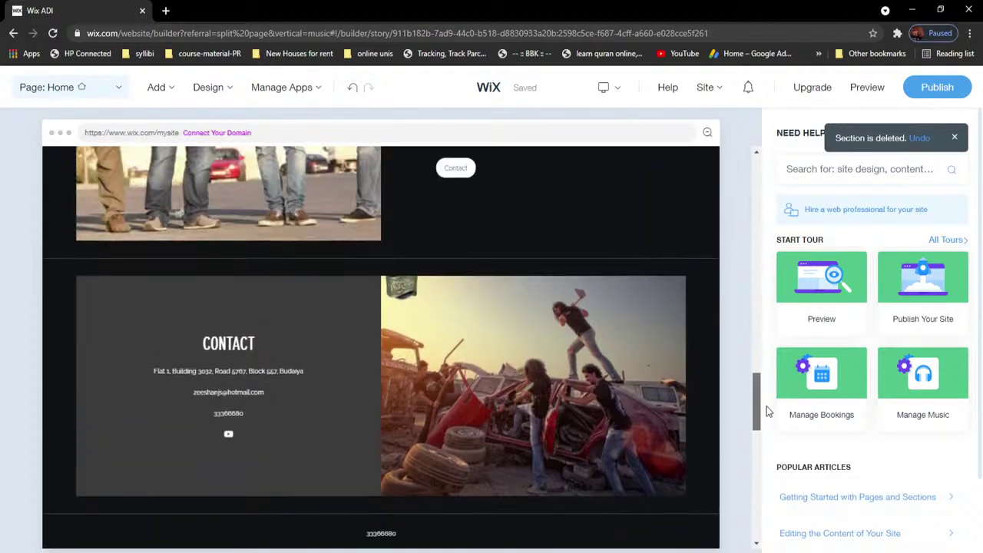
left_click(514, 372)
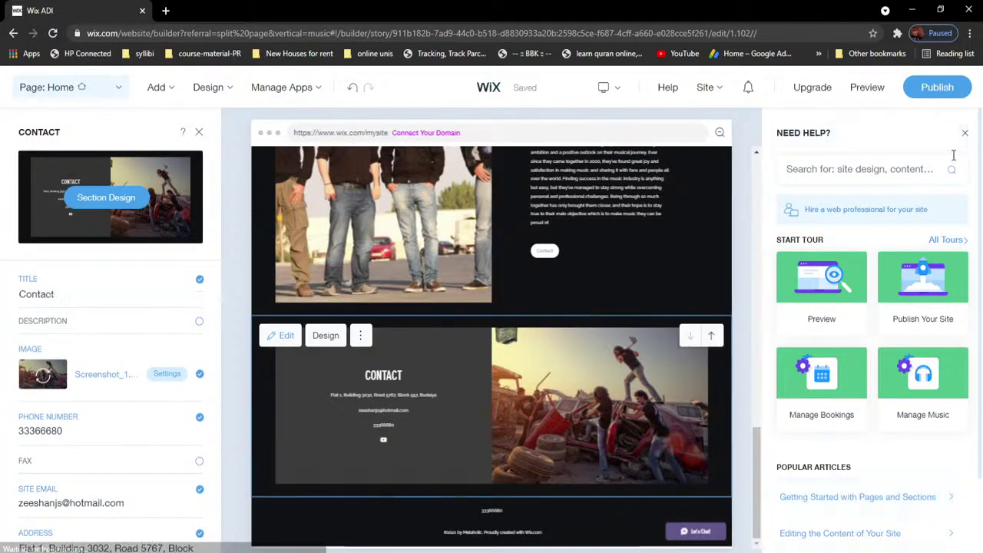
left_click(964, 133)
left_click_drag(973, 458, 980, 202)
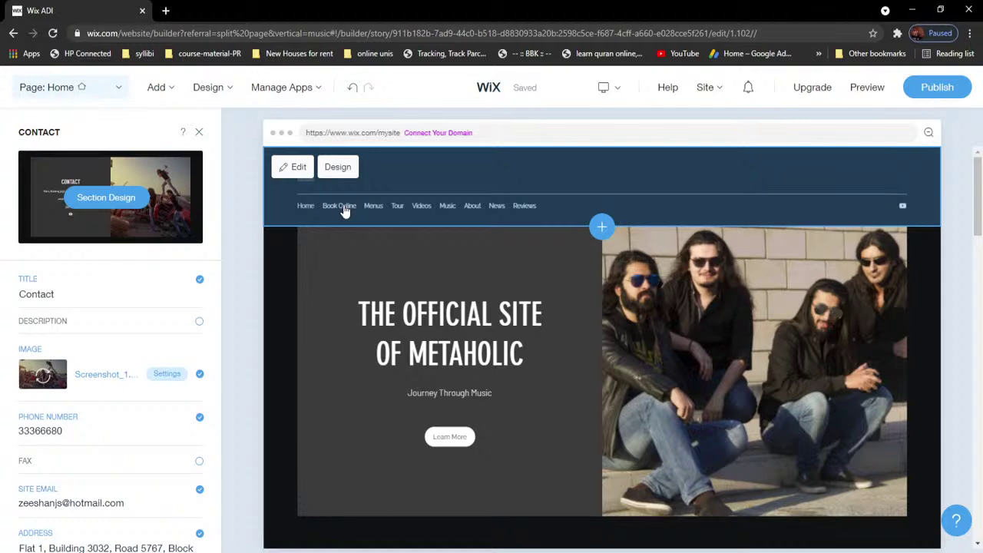
Step: Look over the header menu and welcome section, then bring up the Manage Pages list
left_click(345, 211)
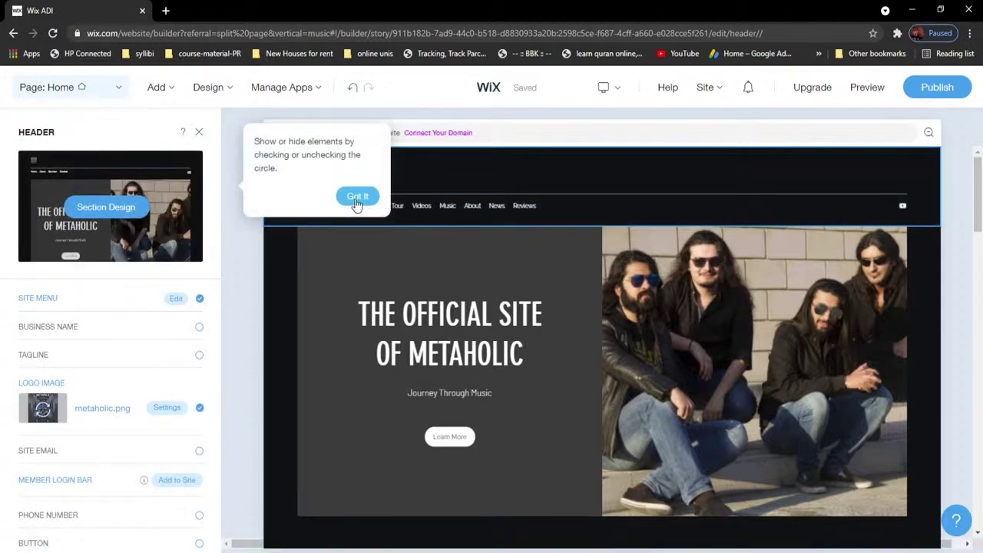
left_click(358, 197)
left_click(305, 213)
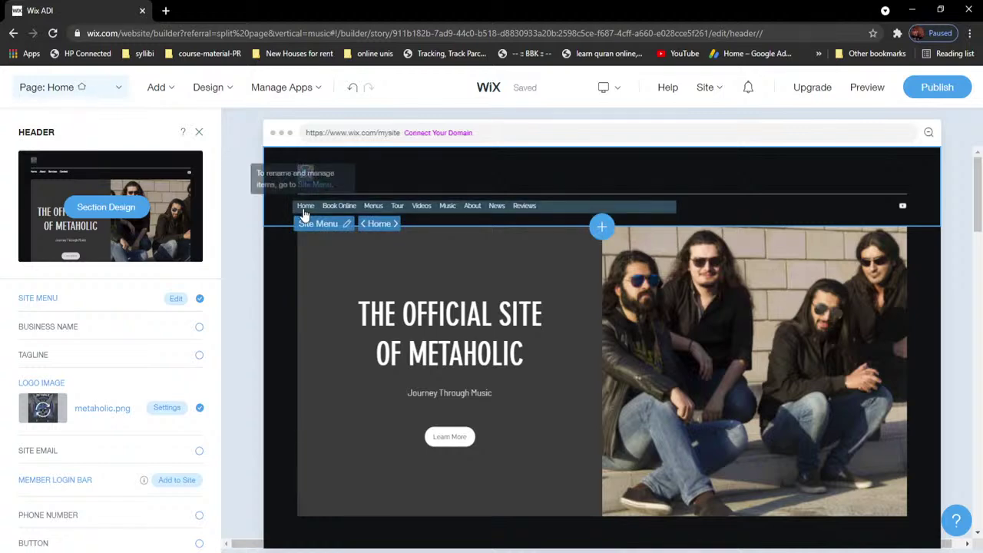
left_click(471, 269)
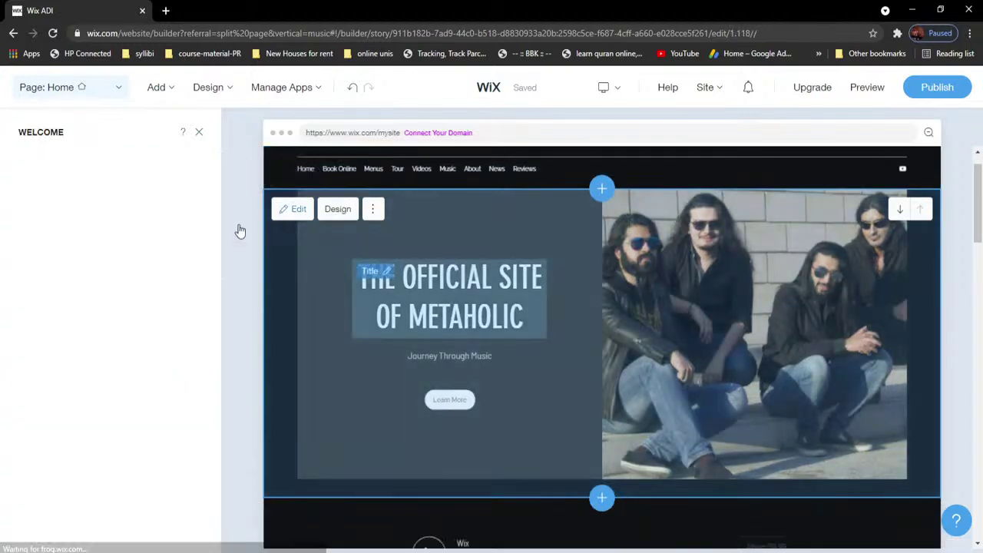
scroll(374, 231, "up", 1)
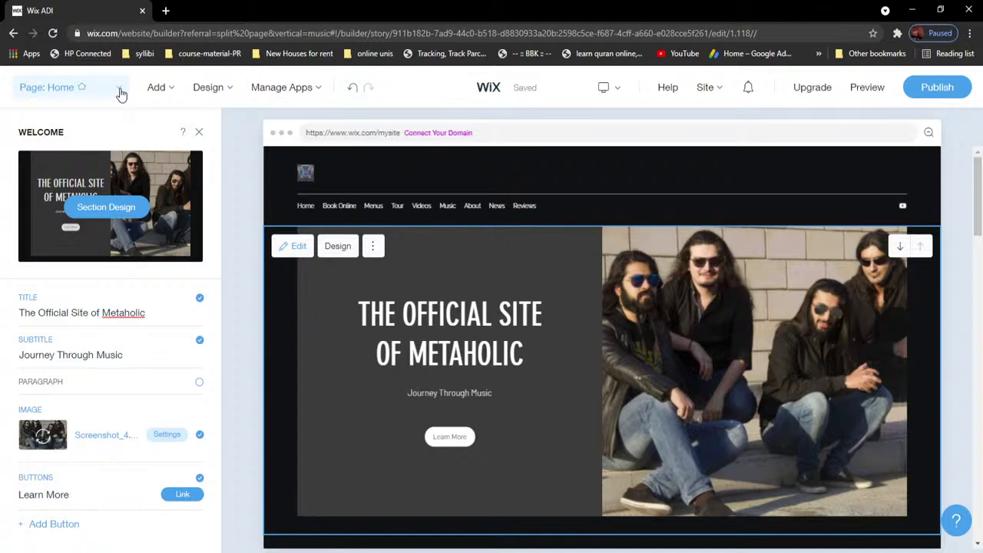
left_click(120, 92)
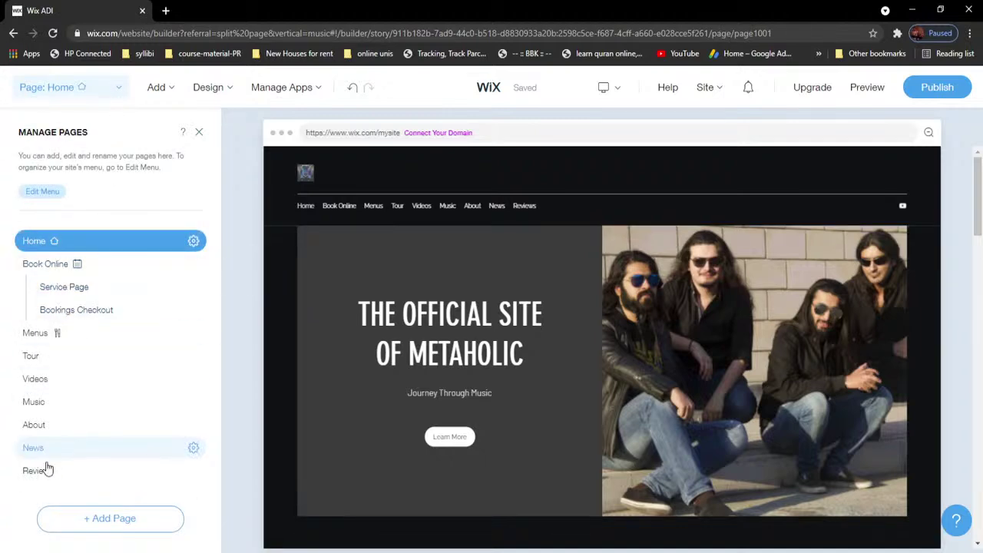
Step: Open the Book Online Service Page, review its section settings, then close them
left_click(60, 291)
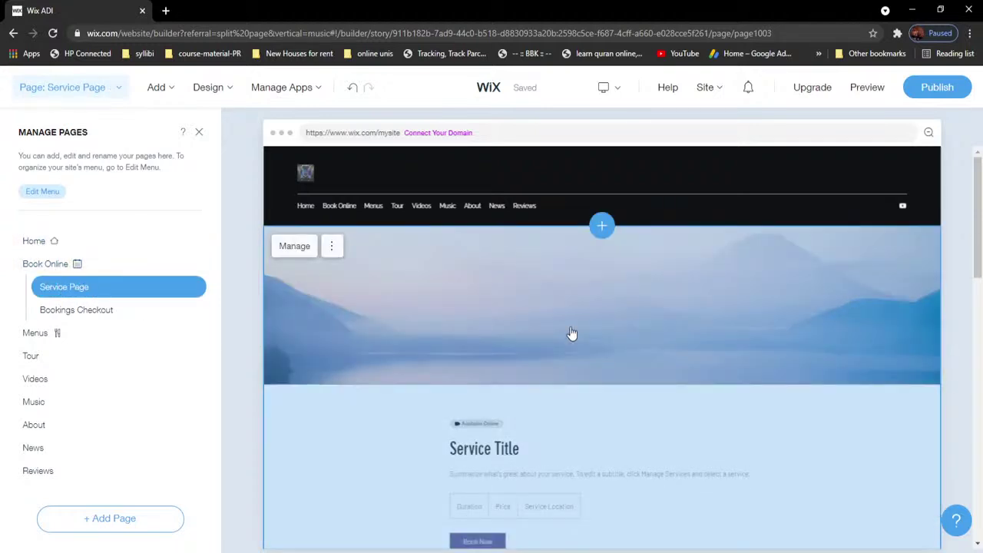
scroll(572, 333, "down", 3)
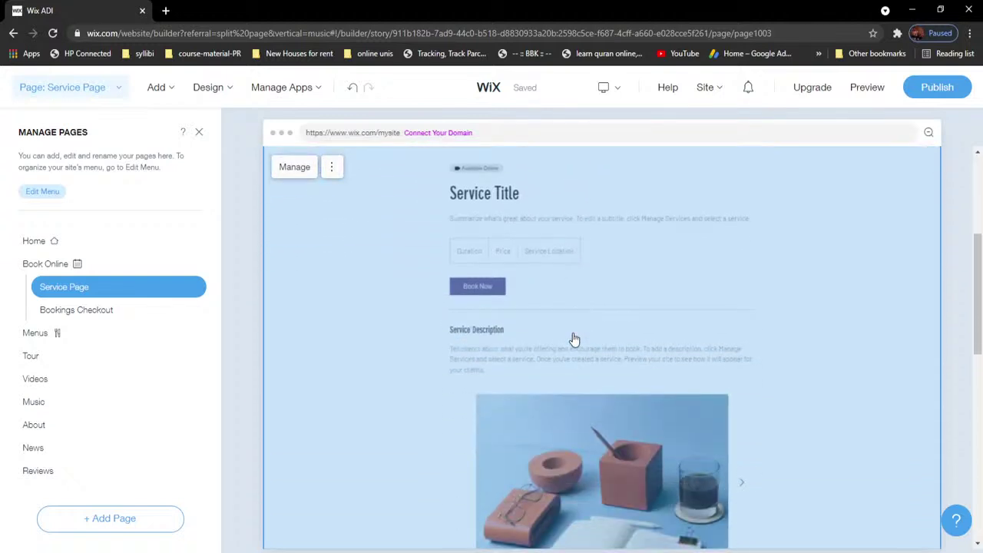
scroll(574, 340, "up", 2)
scroll(585, 343, "down", 6)
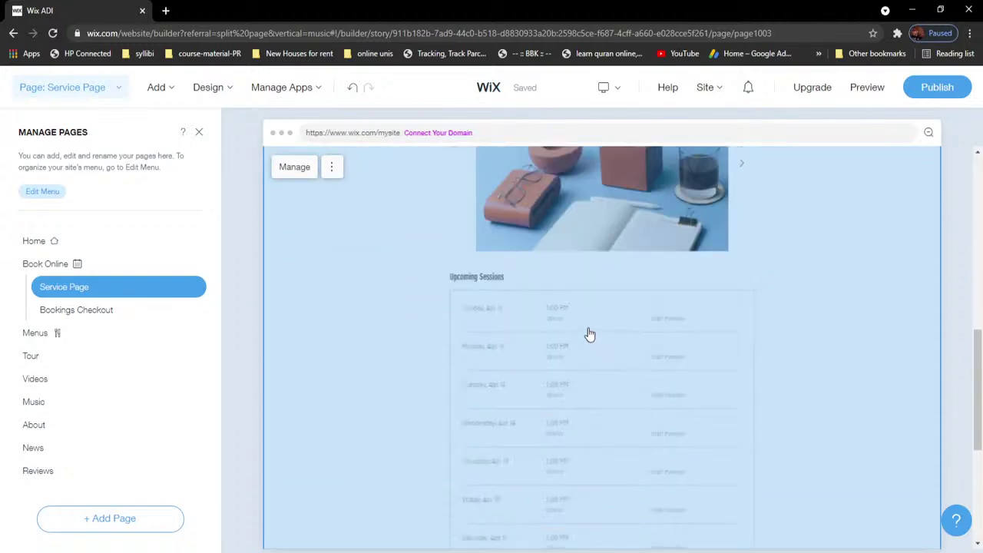
scroll(584, 331, "up", 7)
left_click(334, 247)
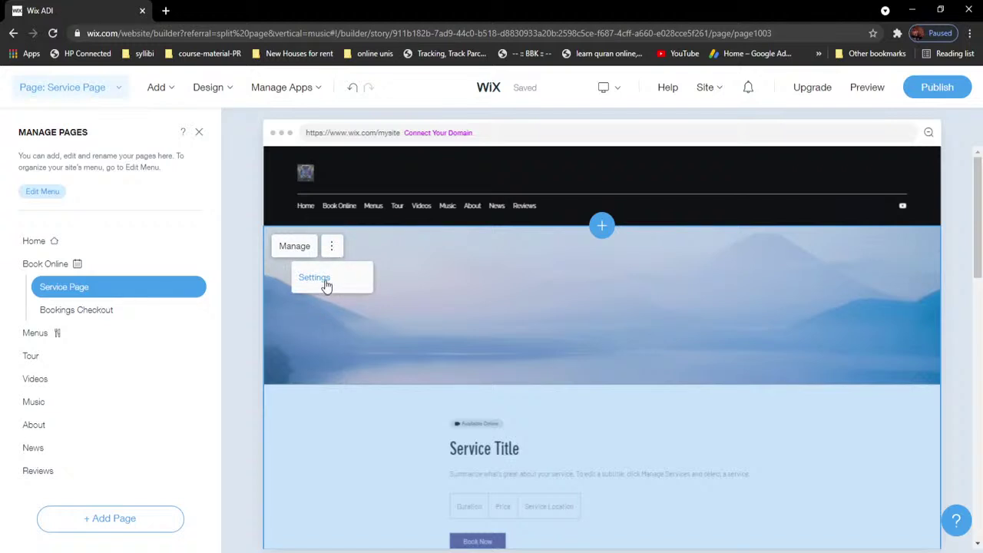
left_click(325, 285)
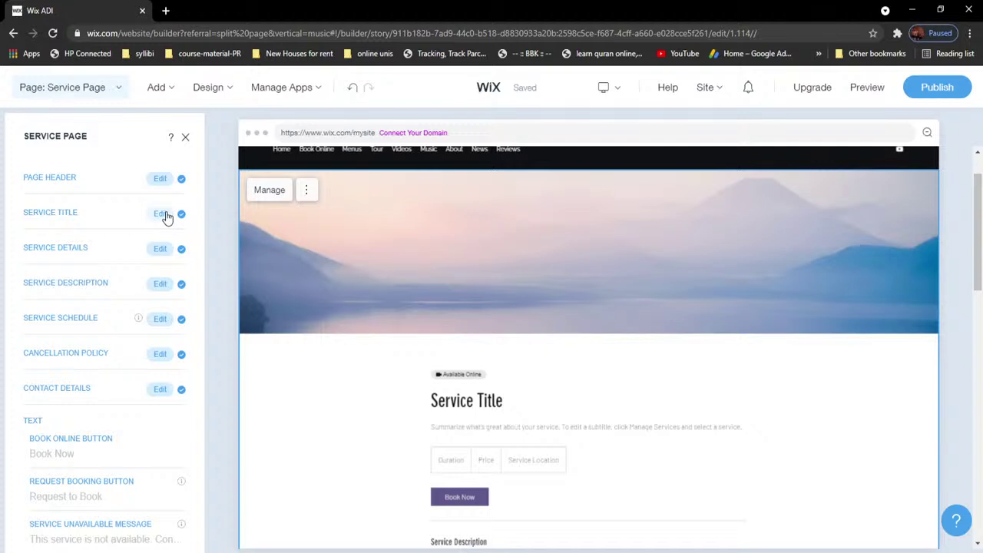
scroll(100, 368, "down", 3)
scroll(106, 357, "up", 3)
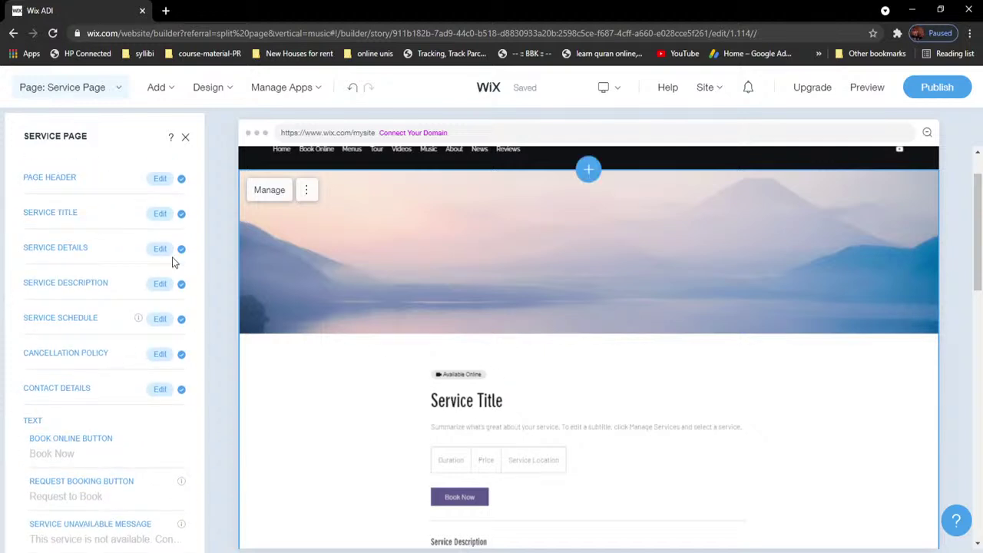
left_click(185, 137)
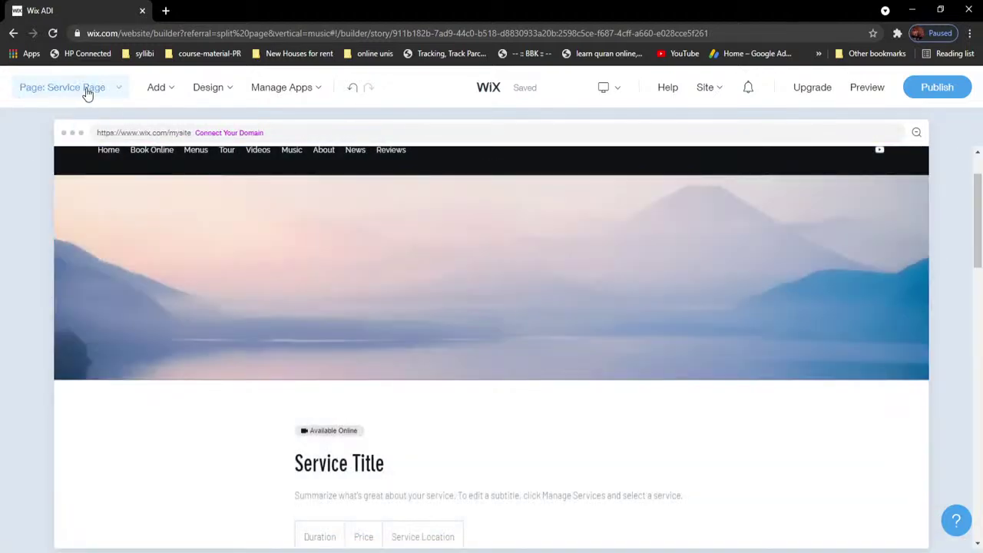
Step: Check the Book Online item's options in the site menu, then open the Bookings Checkout page
left_click(69, 90)
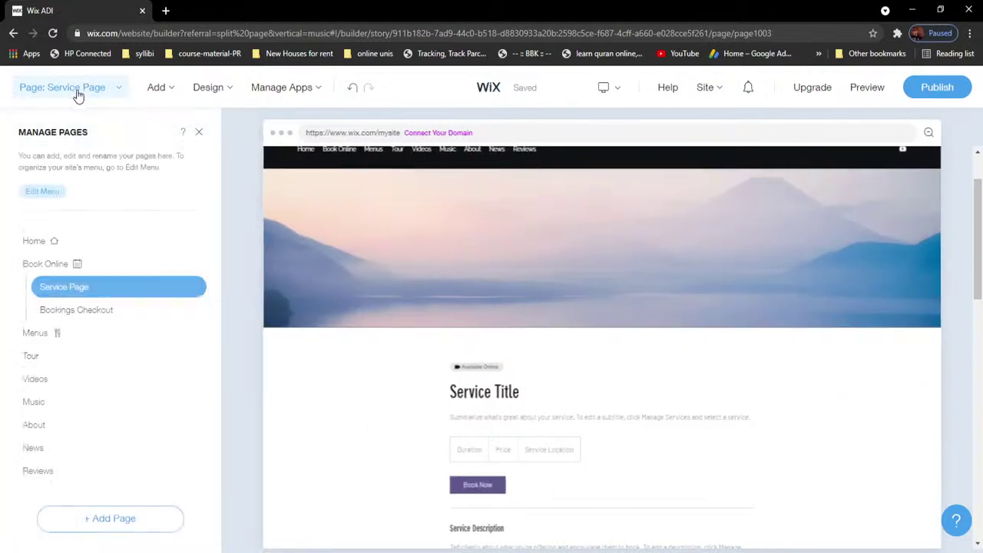
right_click(61, 291)
left_click(44, 292)
left_click_drag(44, 292, 24, 288)
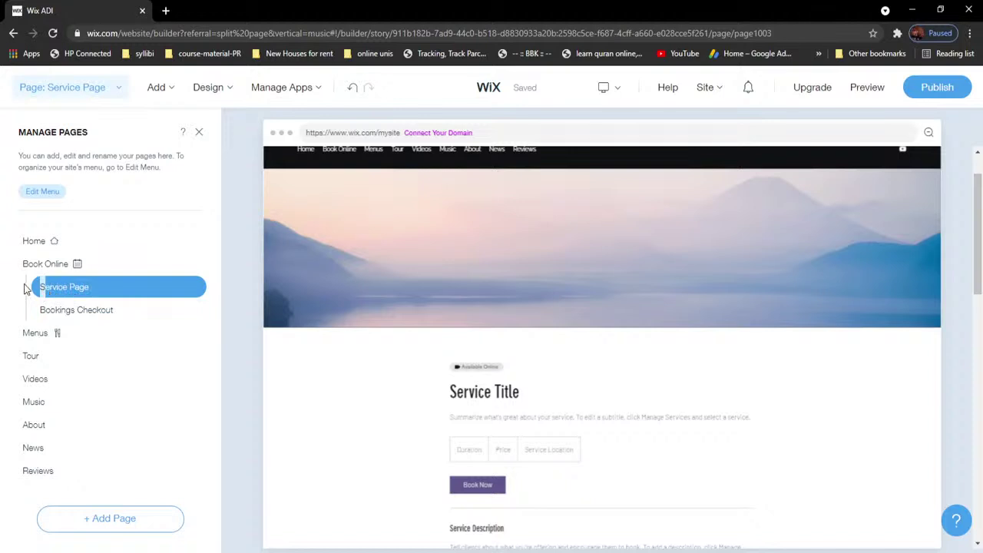
left_click(49, 194)
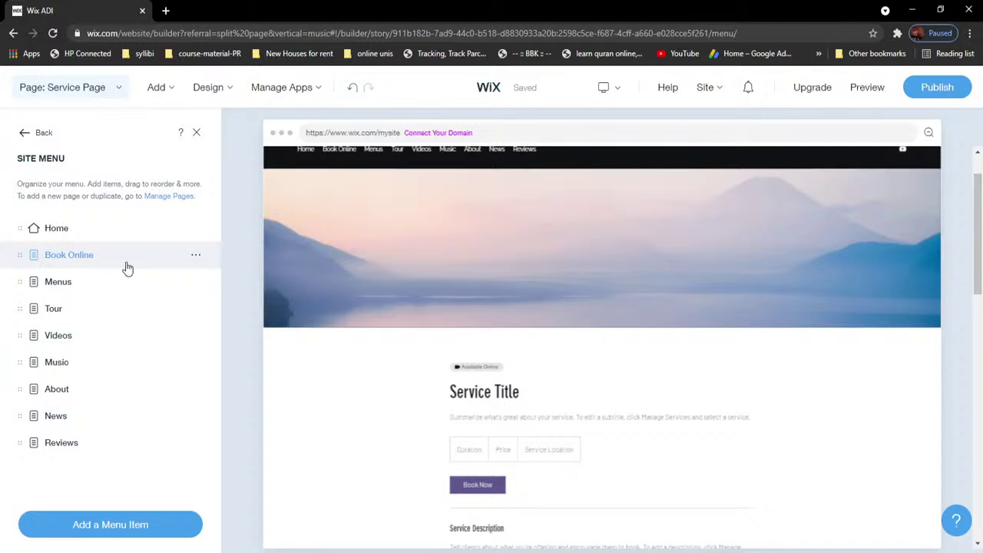
left_click(196, 258)
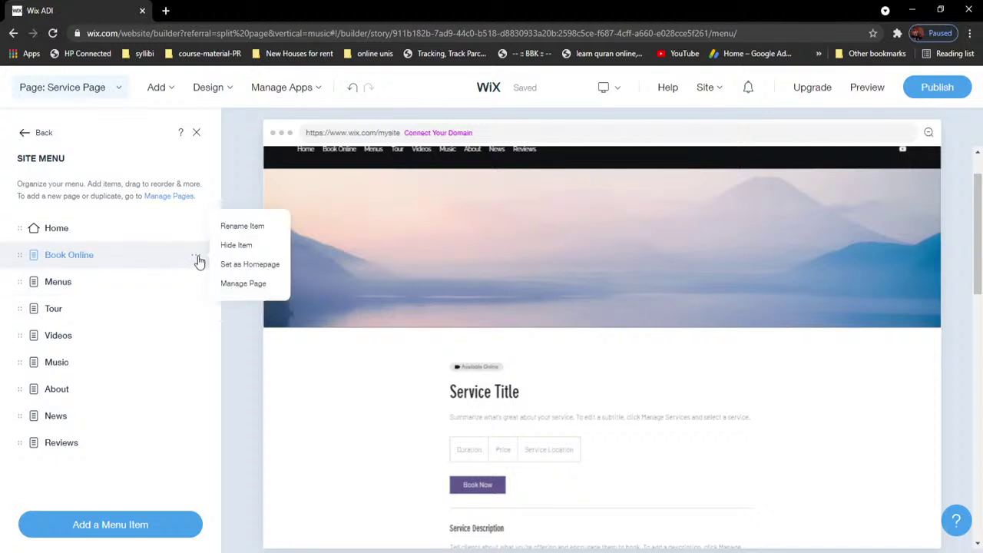
left_click(87, 287)
left_click(44, 134)
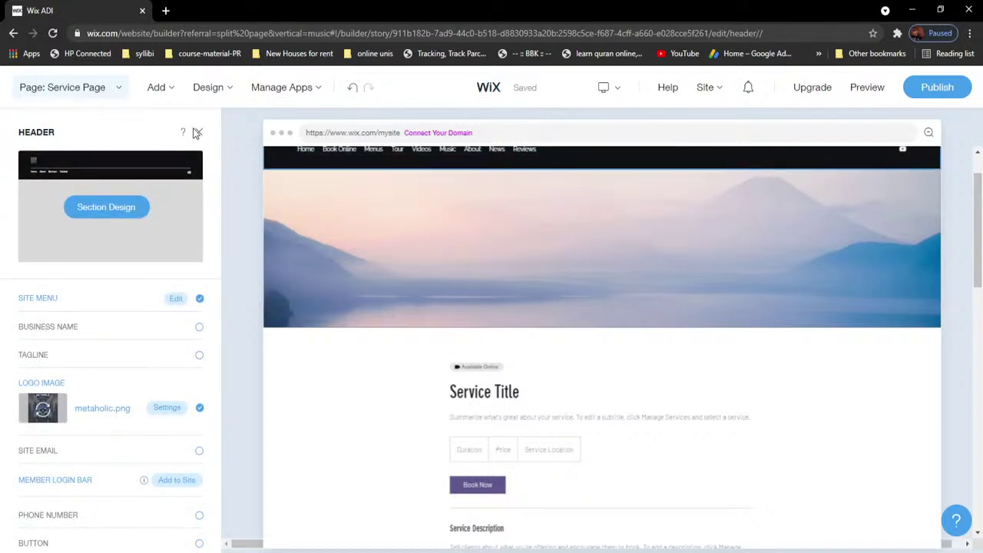
left_click(95, 91)
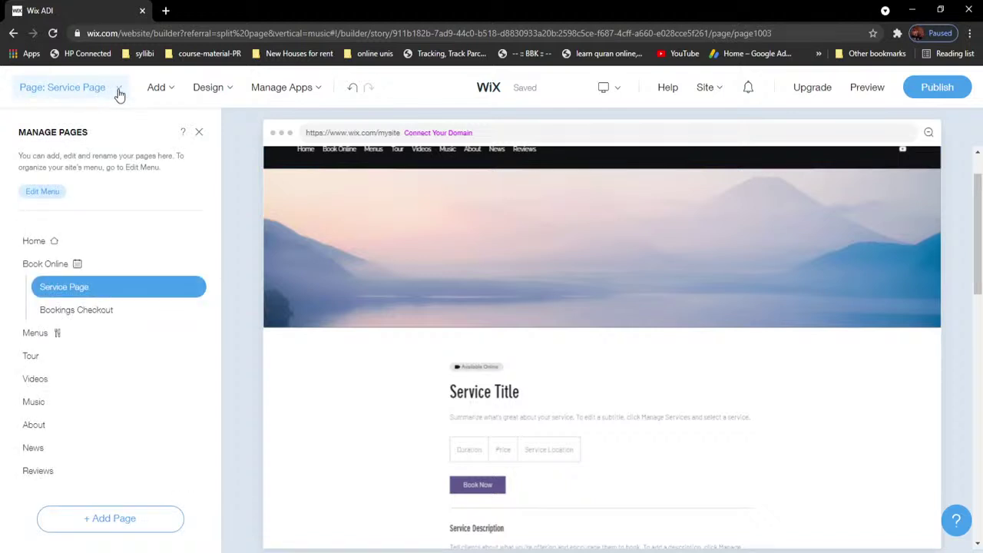
left_click(89, 312)
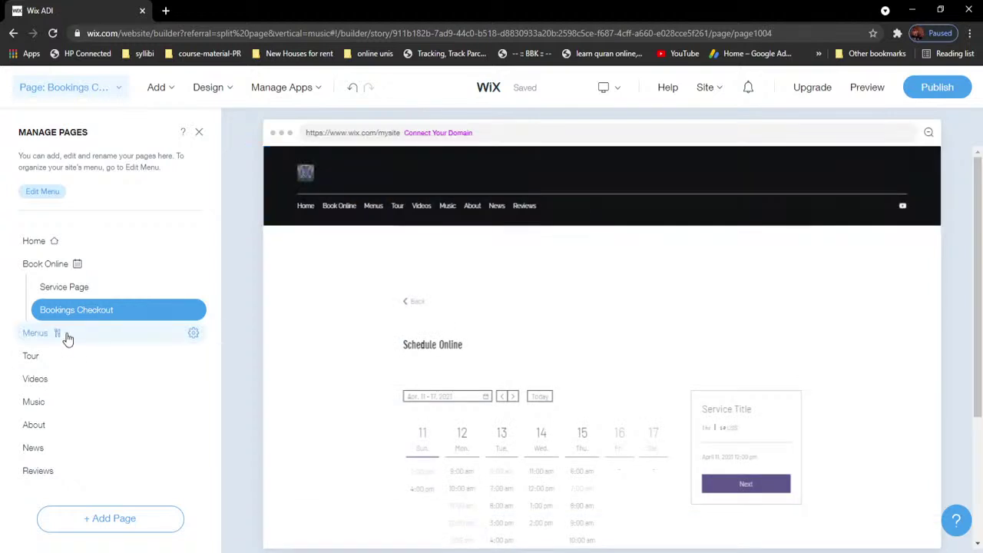
Step: Open the Menus page and delete it from its page options, confirming the deletion
left_click(68, 291)
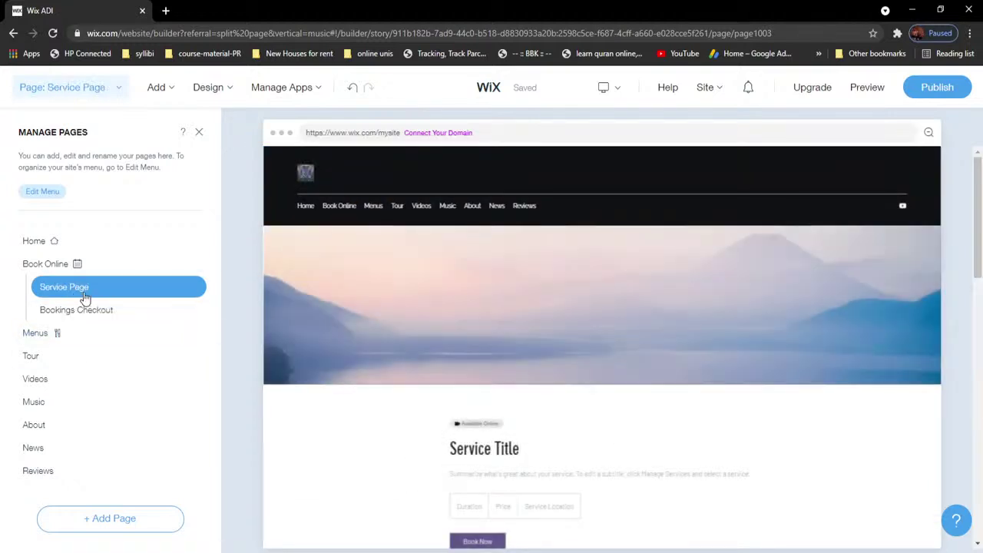
left_click(48, 335)
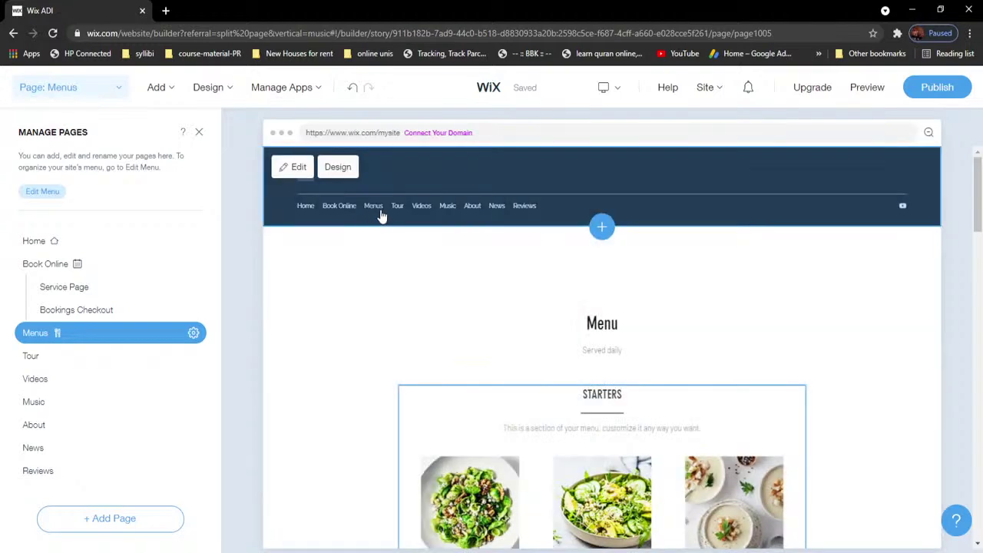
scroll(652, 384, "down", 10)
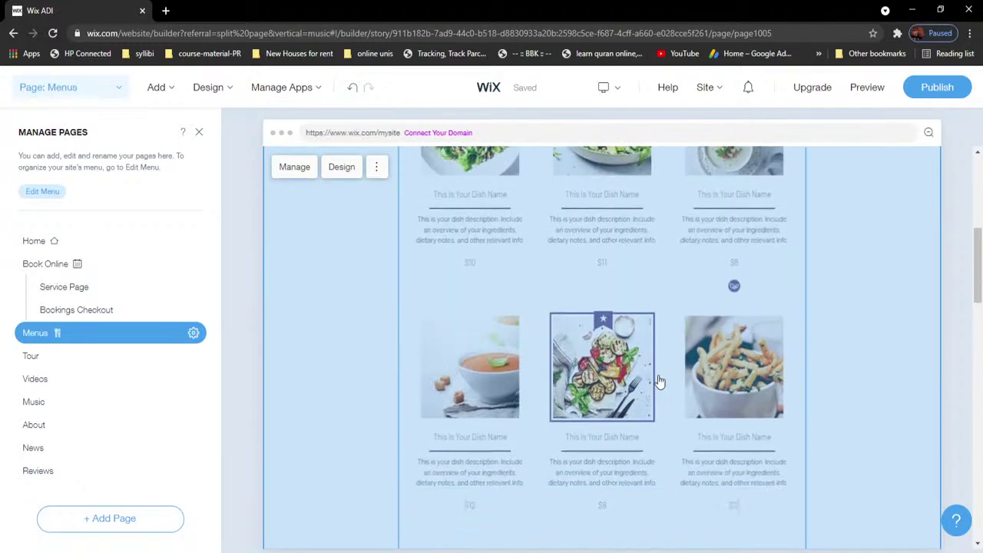
scroll(664, 375, "down", 10)
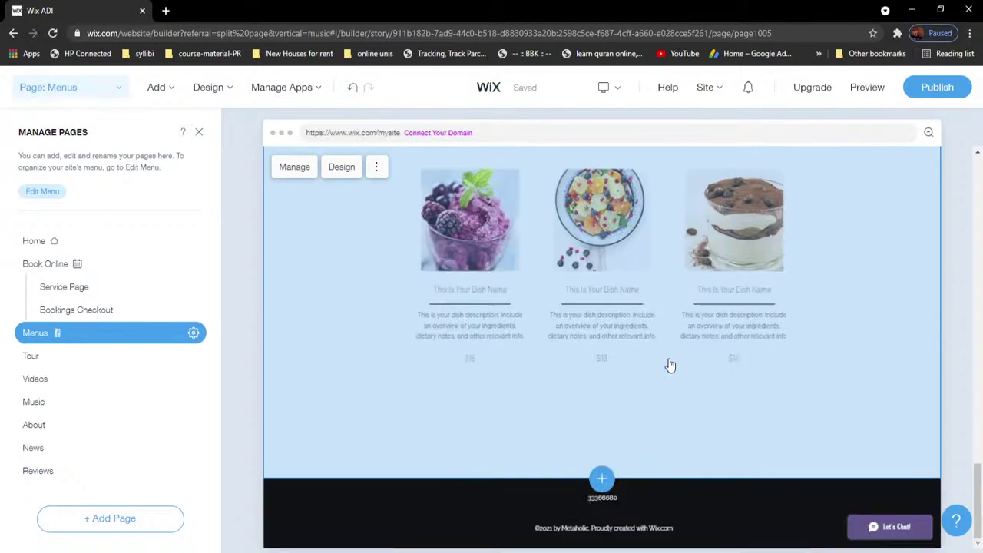
scroll(670, 366, "up", 15)
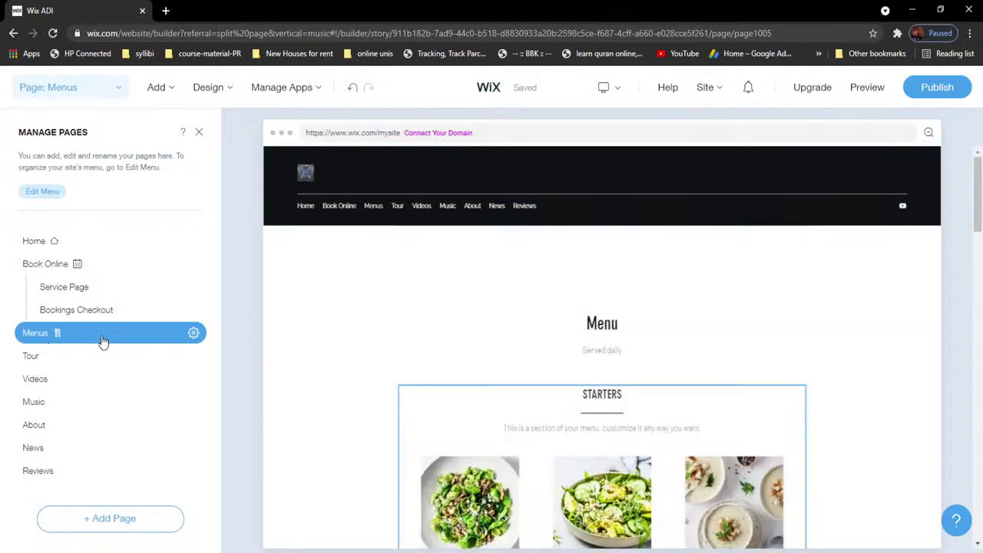
left_click(193, 335)
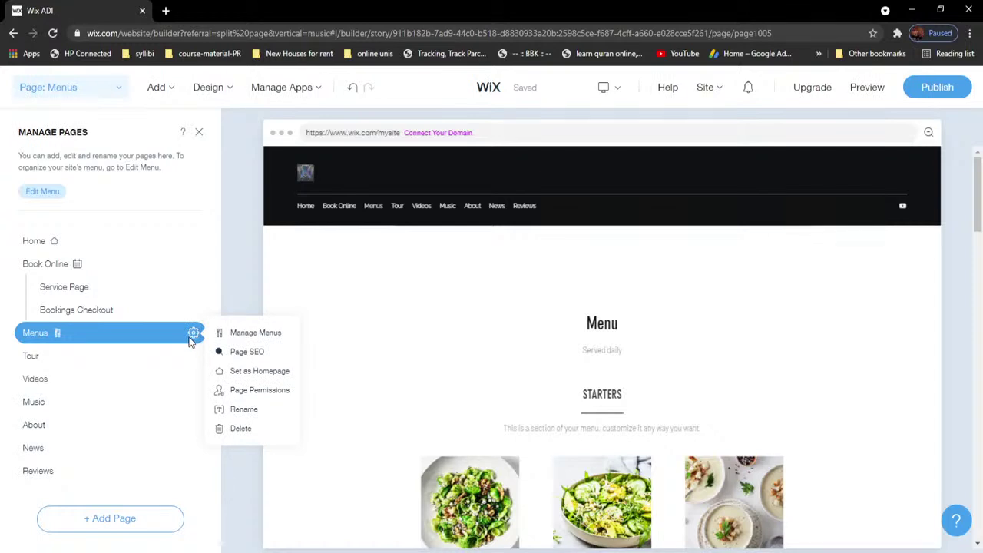
left_click(250, 427)
left_click(488, 399)
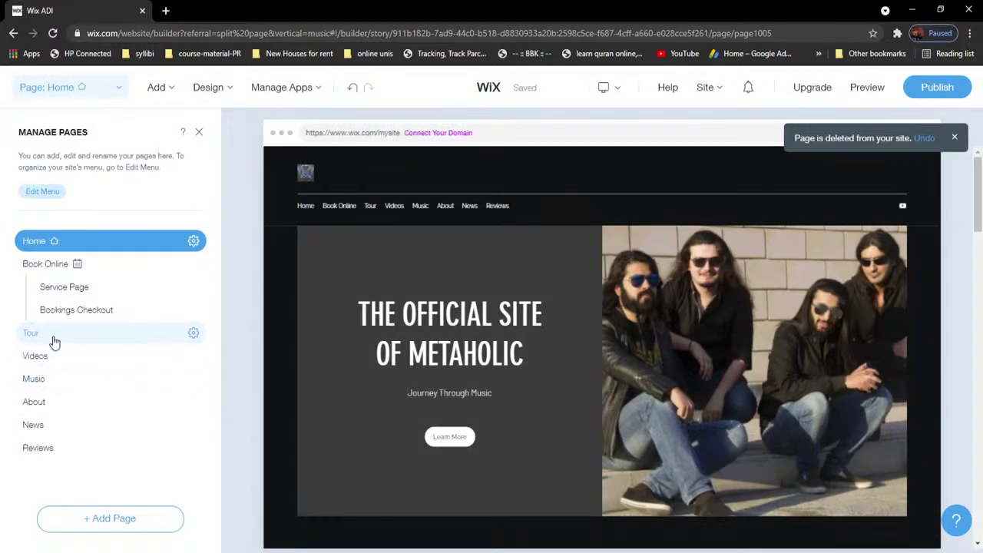
Step: Go to the Videos page under Tour and select its video gallery to show Wix Video settings
left_click(53, 336)
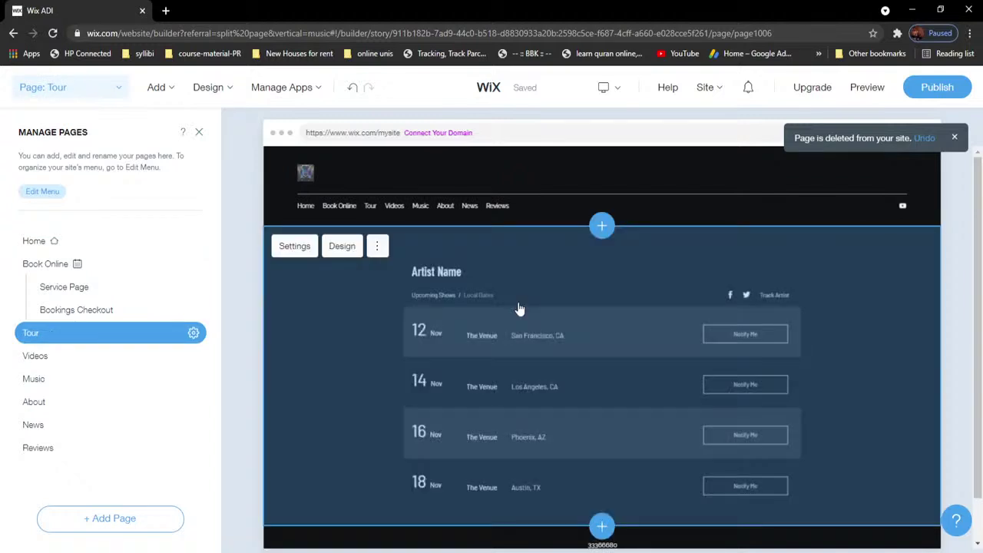
left_click(93, 359)
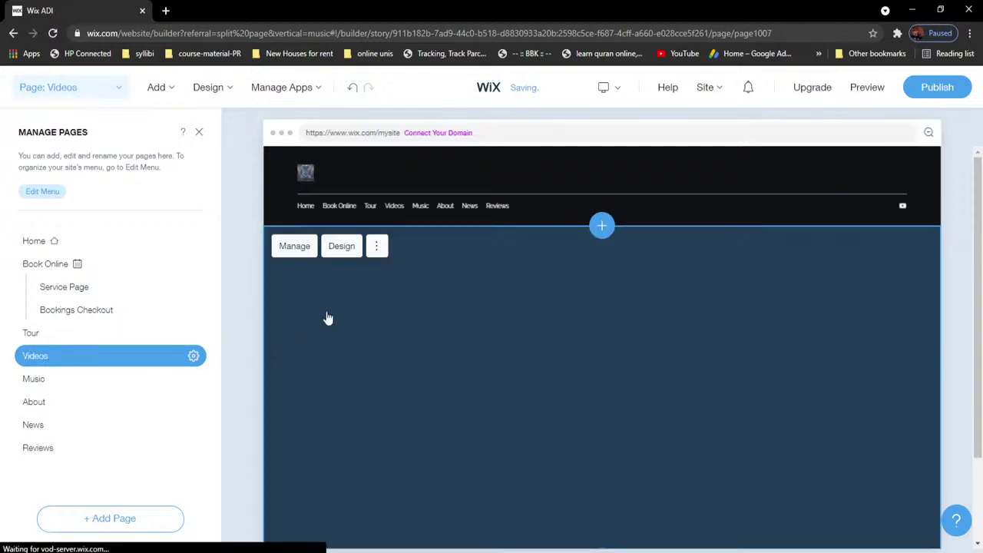
scroll(570, 338, "down", 1)
scroll(571, 338, "up", 1)
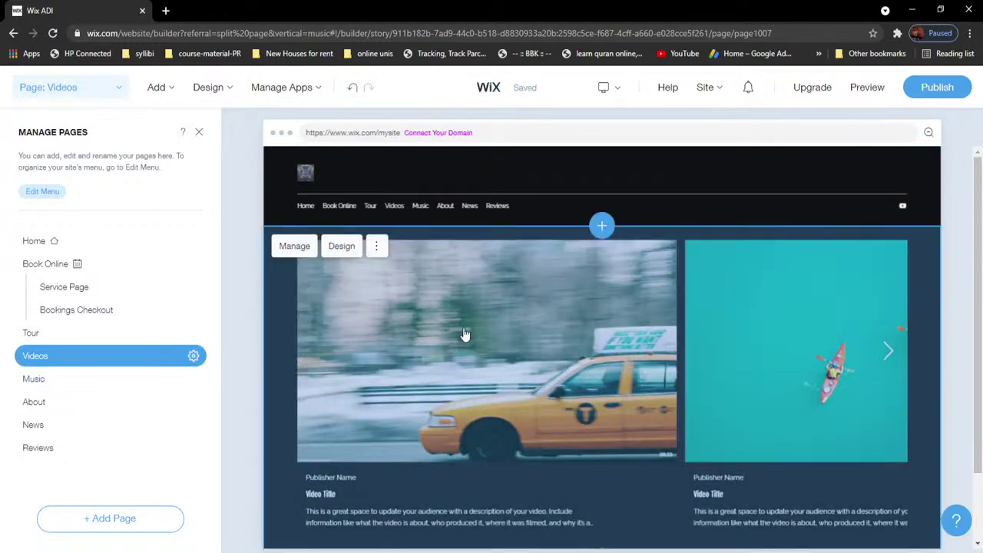
left_click(463, 332)
left_click(507, 352)
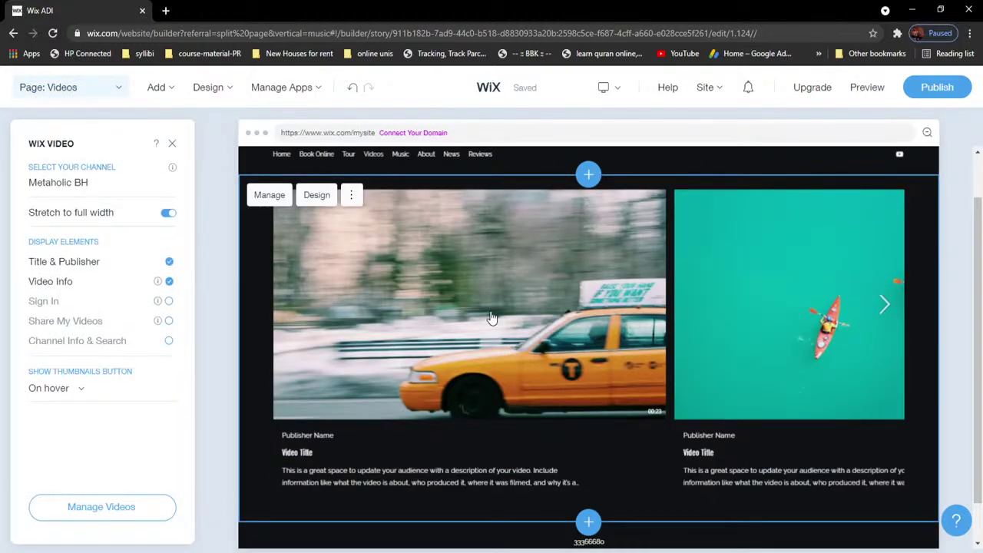
Step: Open Manage Videos for the gallery and click into the video URL field
left_click(101, 508)
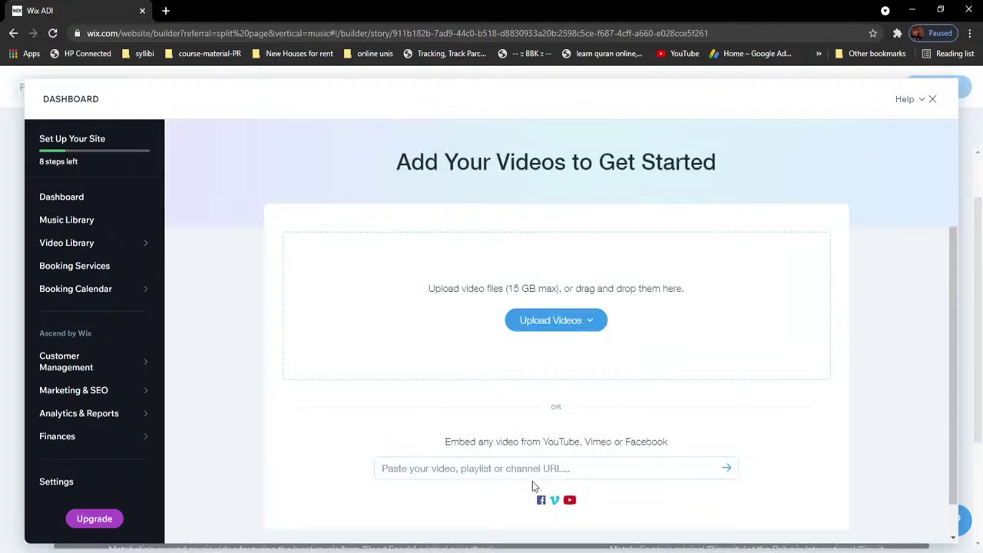
left_click(572, 469)
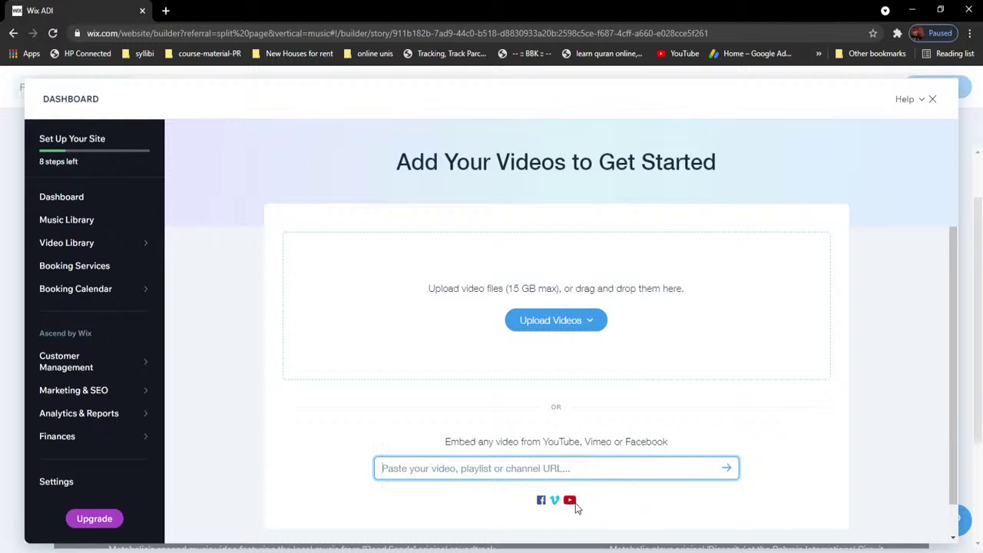
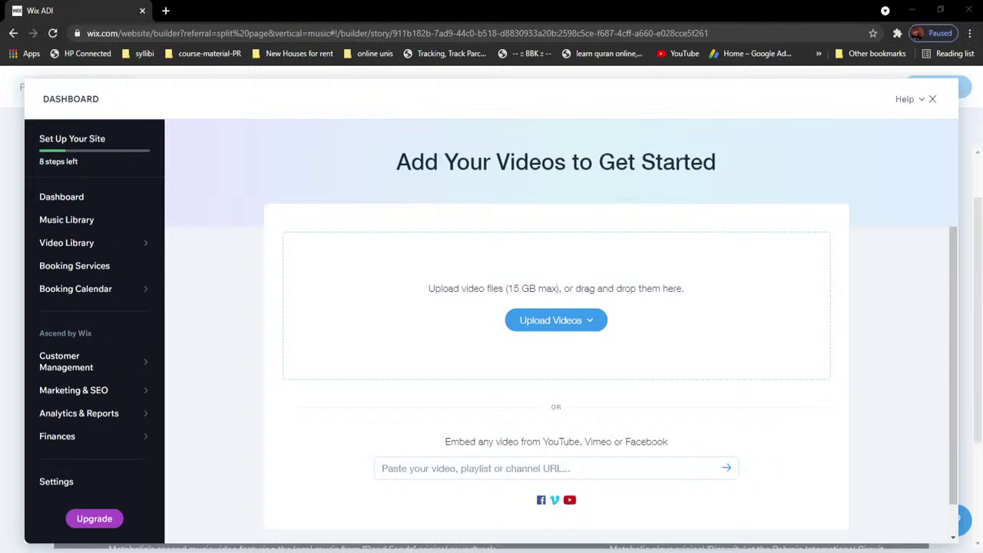
Step: Paste the Lucid Dream YouTube link and add it to the Video Library
left_click(557, 469)
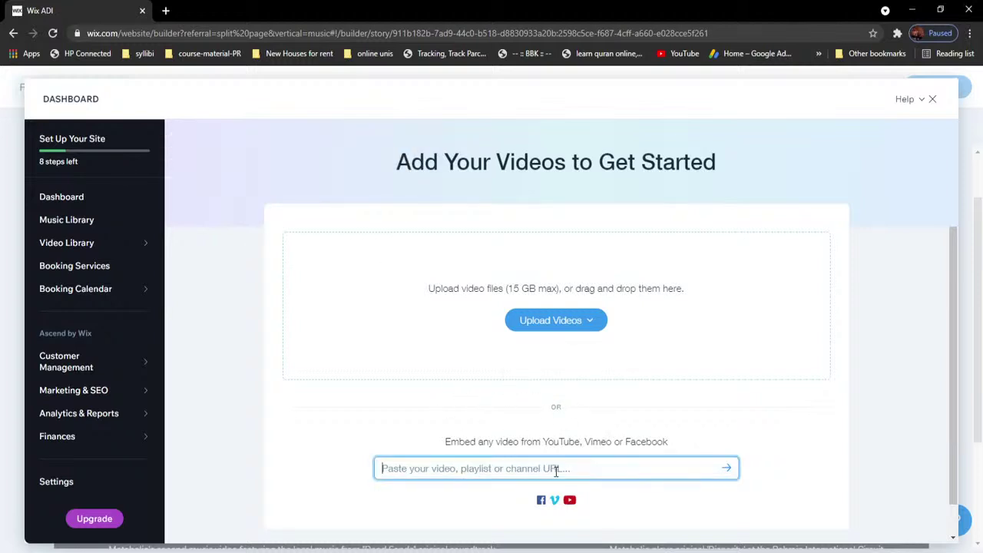
type("https://www.youtube.com/watch?v=QAuHizMpsNU")
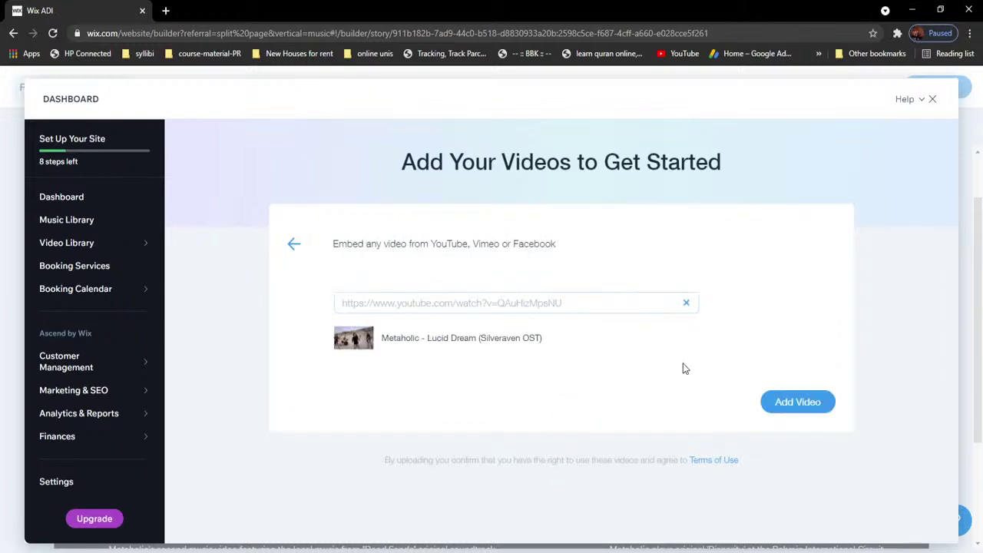
left_click(806, 406)
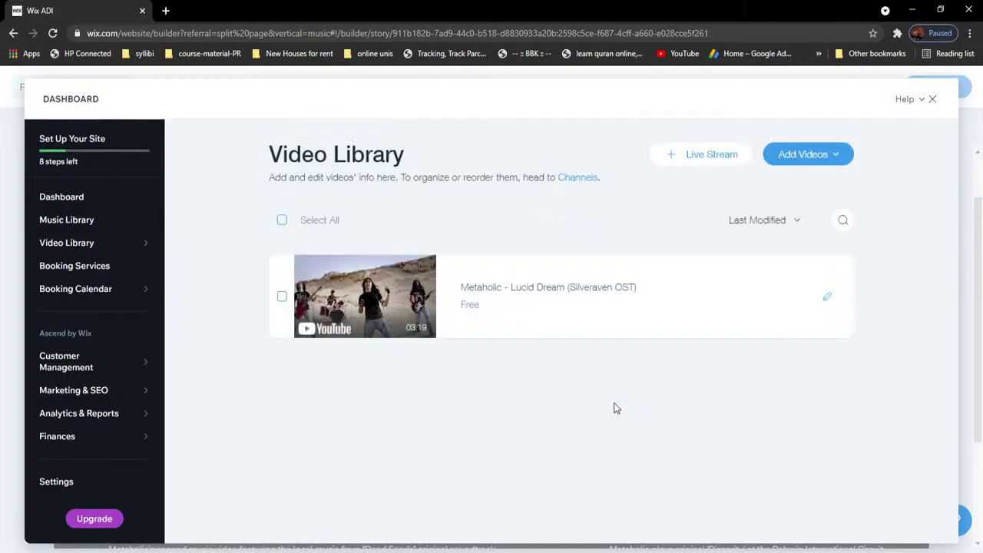
Step: Embed the Cremation YouTube video in the library
left_click(807, 161)
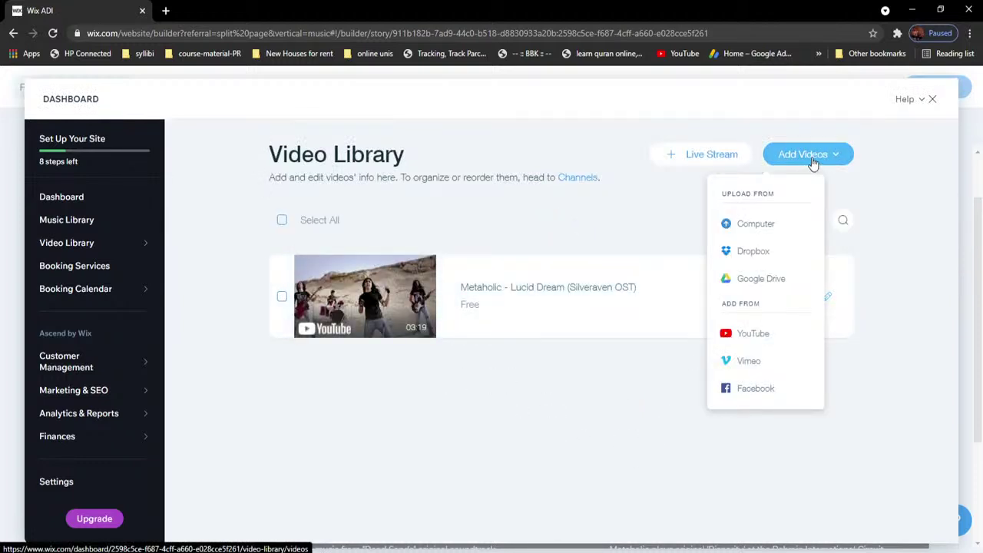
left_click(765, 333)
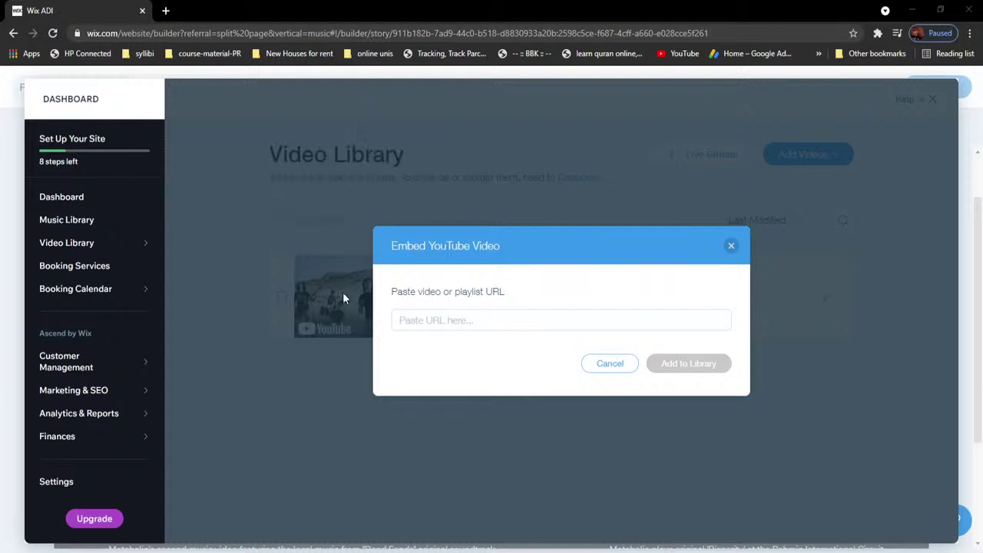
left_click(439, 315)
type("https://www.youtube.com/watch?v=oN7hvJXV7cQ")
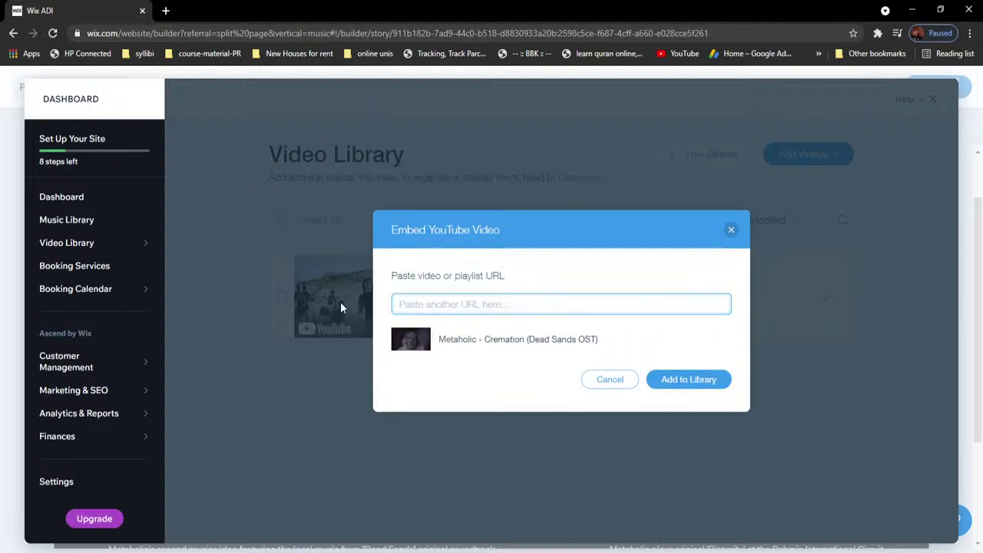
left_click(681, 383)
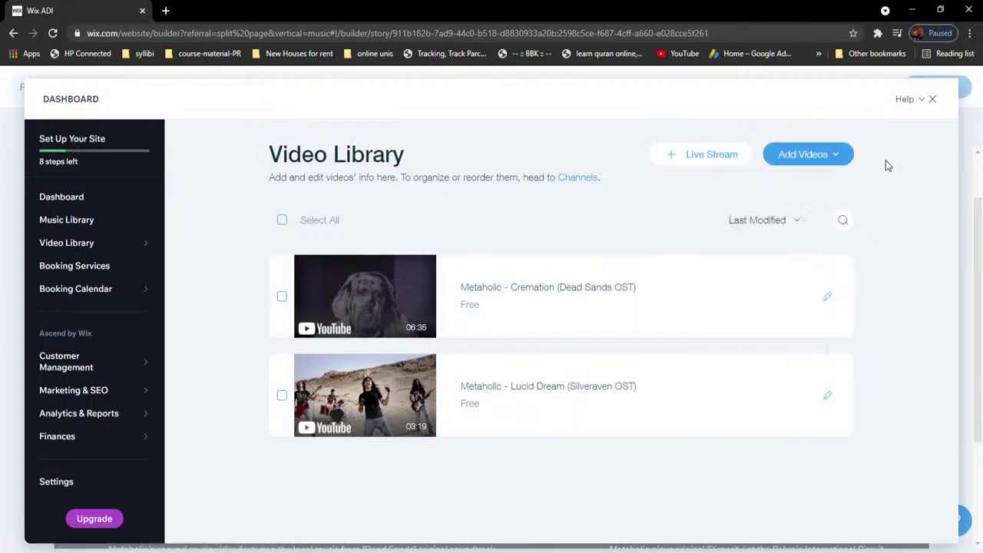
Step: Embed the Create Bahrain YouTube video as the third library video
mouse_move(823, 168)
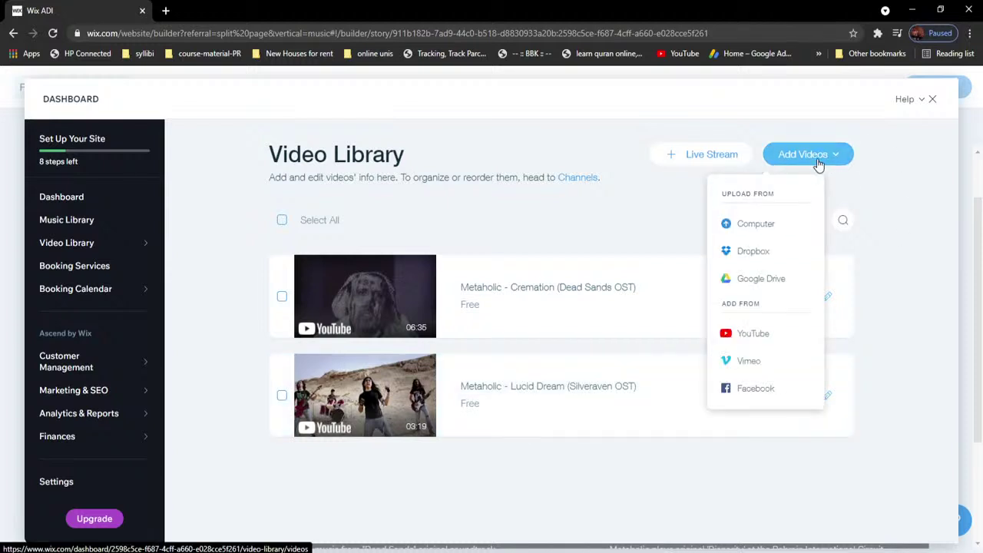
left_click(749, 333)
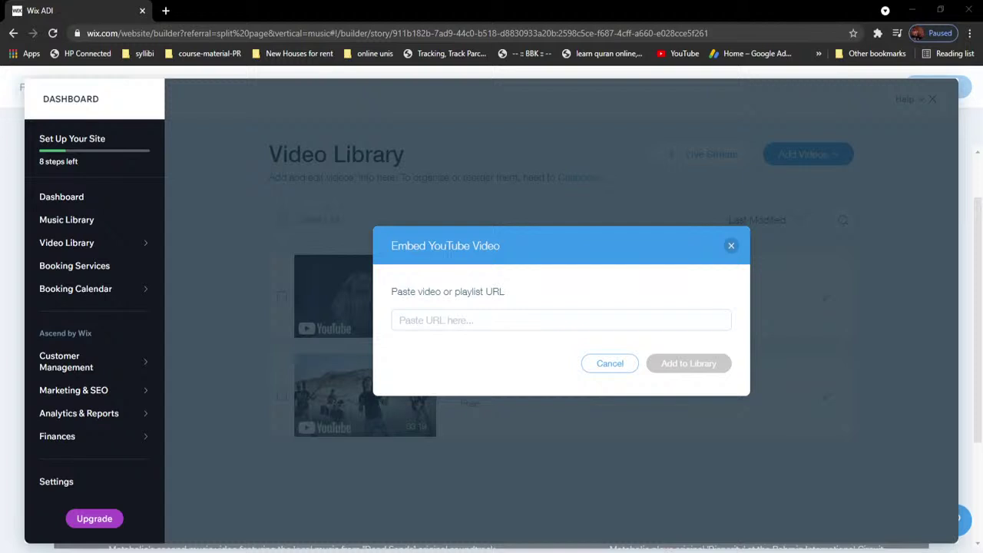
left_click(523, 326)
type("https://www.youtube.com/watch?v=VP0qzl6l0qs")
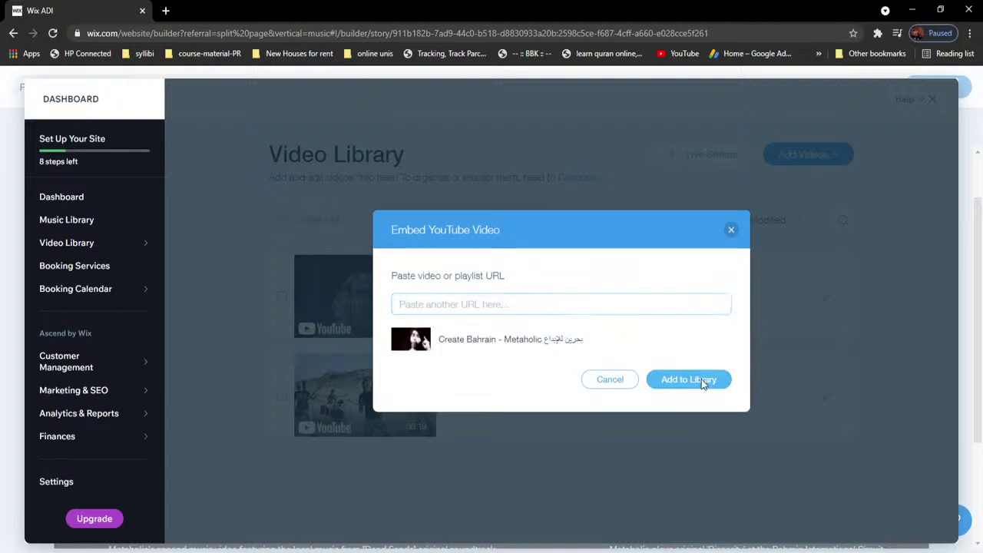
left_click(705, 380)
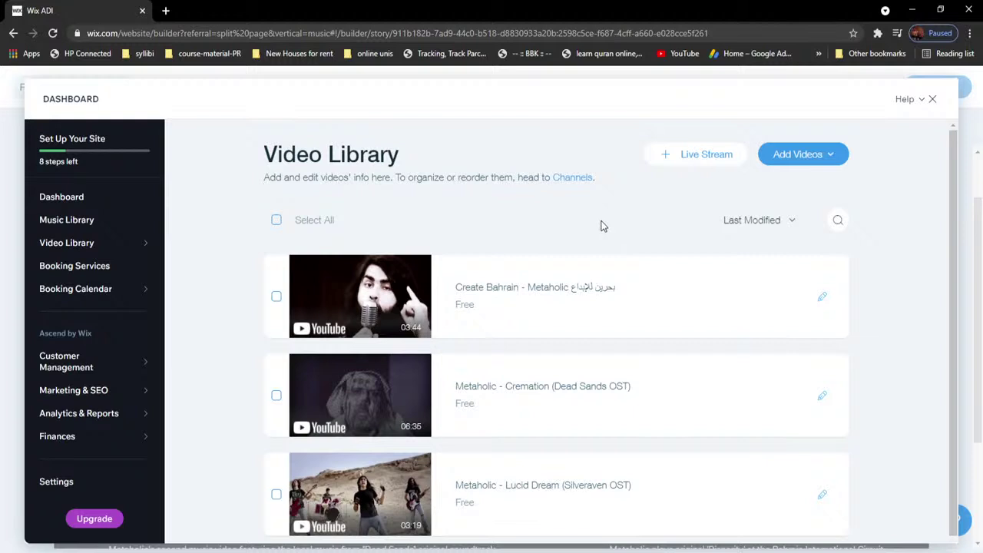
scroll(603, 223, "down", 1)
scroll(602, 224, "up", 1)
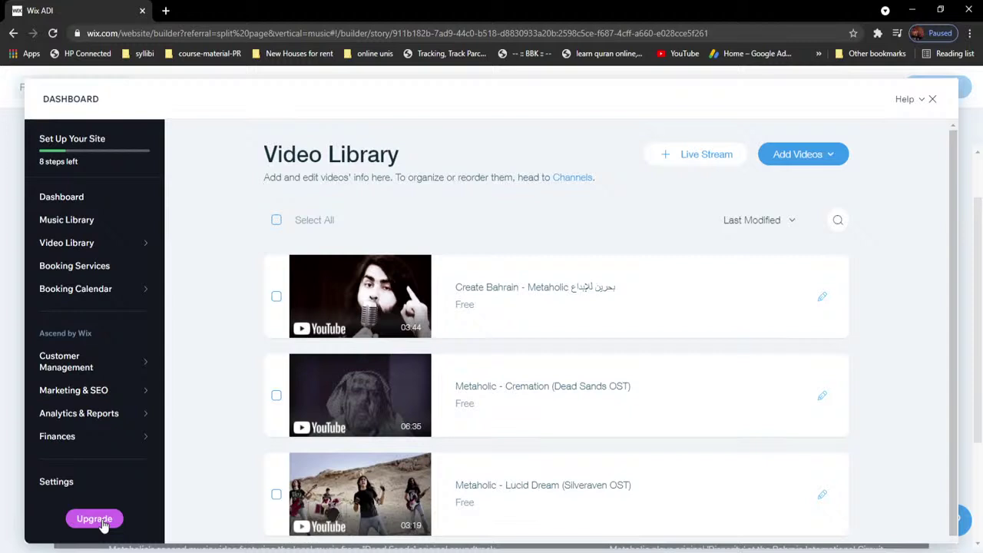
Step: Open the premium plan upgrade page, then close that tab
left_click(95, 520)
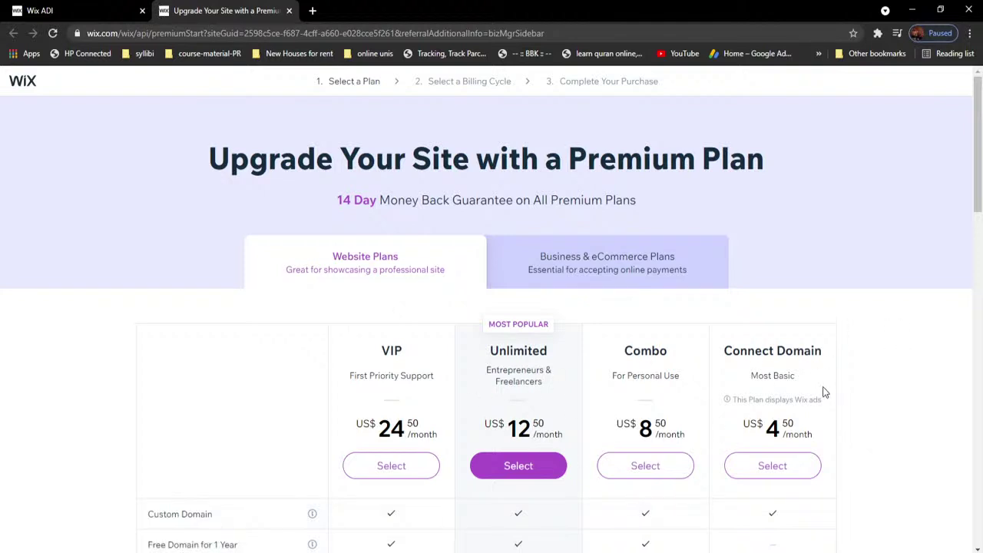
left_click(77, 11)
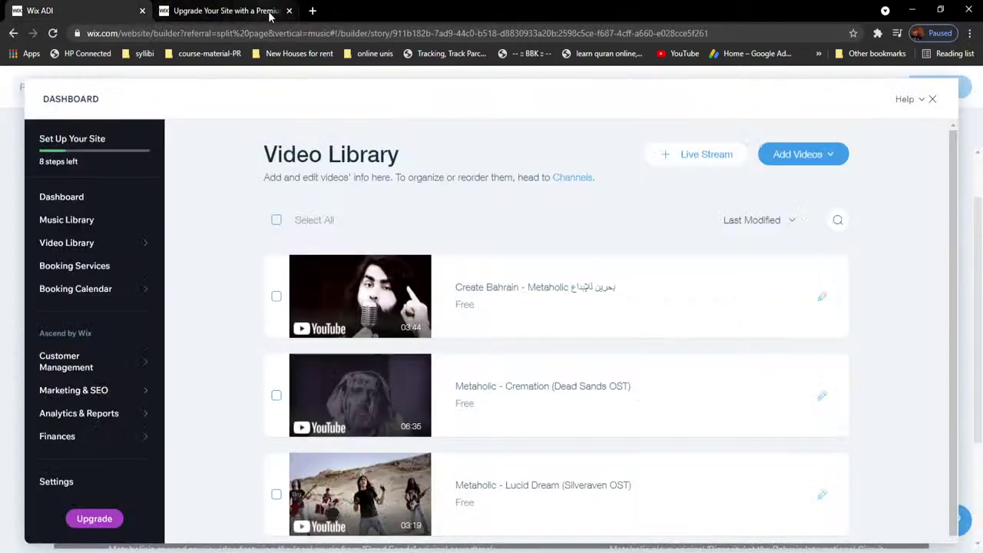
left_click(289, 11)
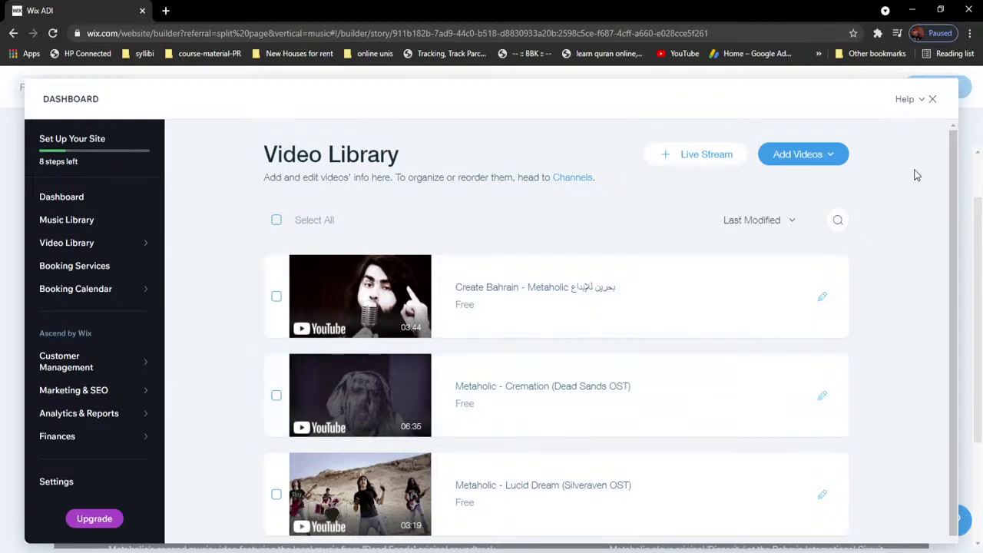
Step: Close the dashboard and review the Videos page gallery in the editor
left_click(933, 102)
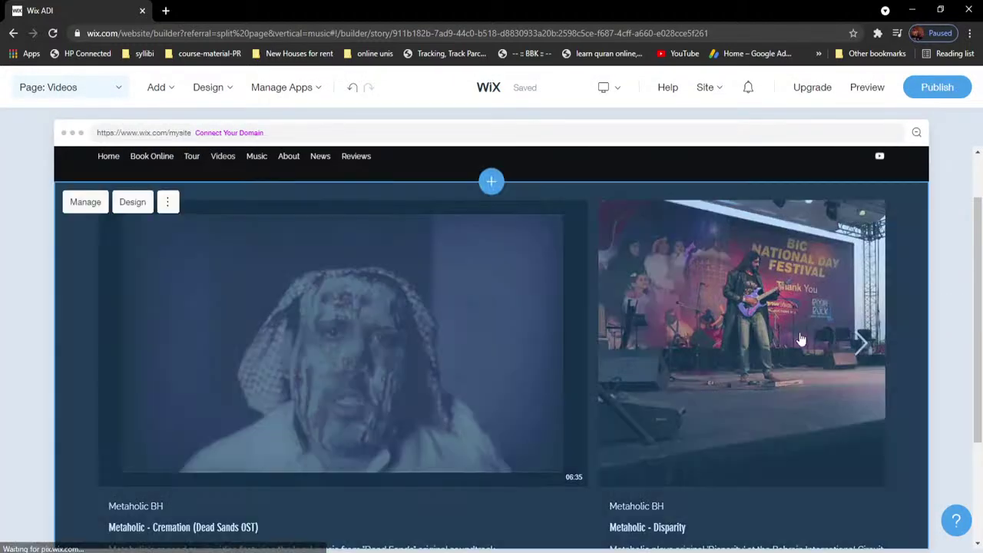
scroll(792, 329, "down", 3)
scroll(791, 329, "up", 2)
scroll(791, 328, "down", 2)
scroll(415, 341, "up", 2)
scroll(920, 282, "up", 2)
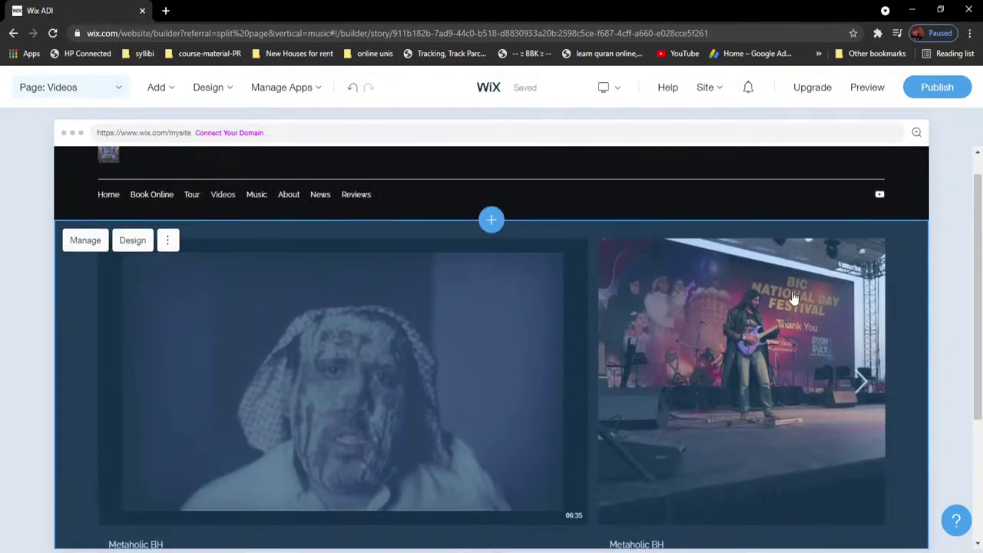
Step: Go through Music to the About page and open its Bio section editor
left_click(84, 91)
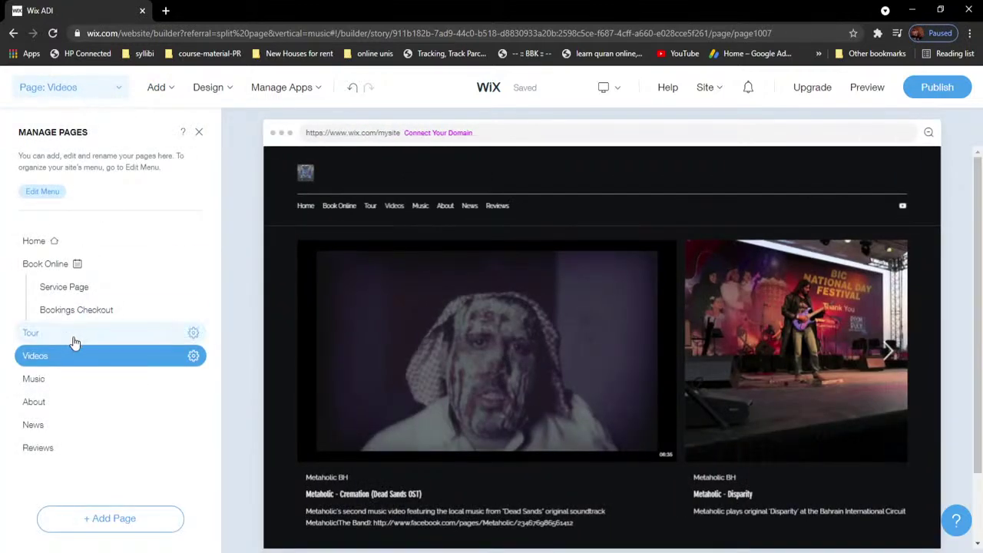
left_click(55, 381)
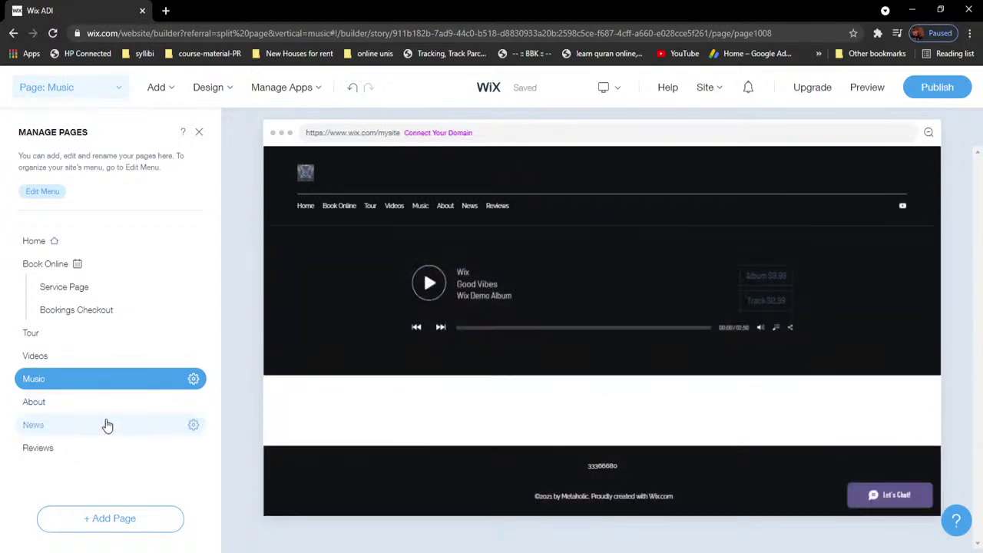
left_click(85, 407)
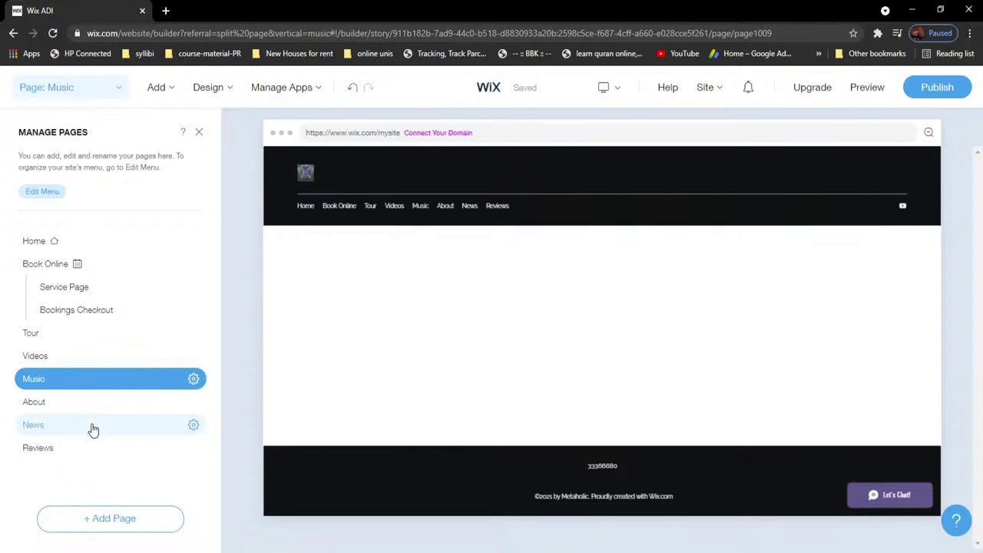
scroll(776, 336, "down", 2)
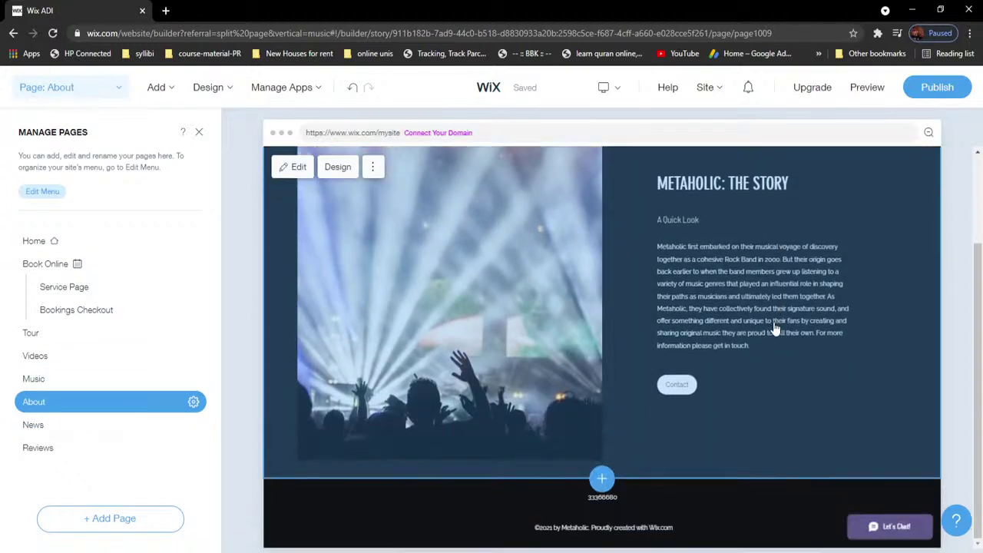
scroll(772, 350, "up", 2)
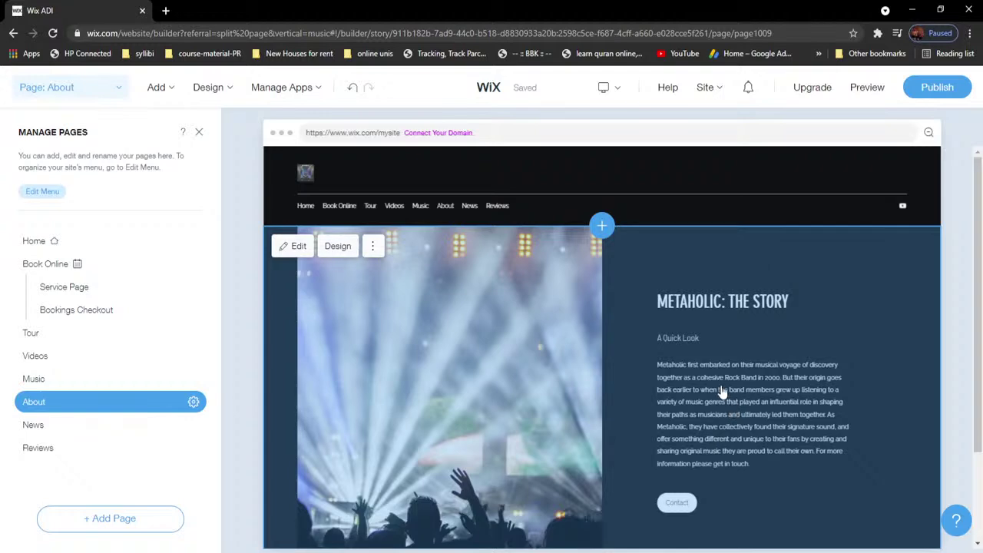
left_click(714, 353)
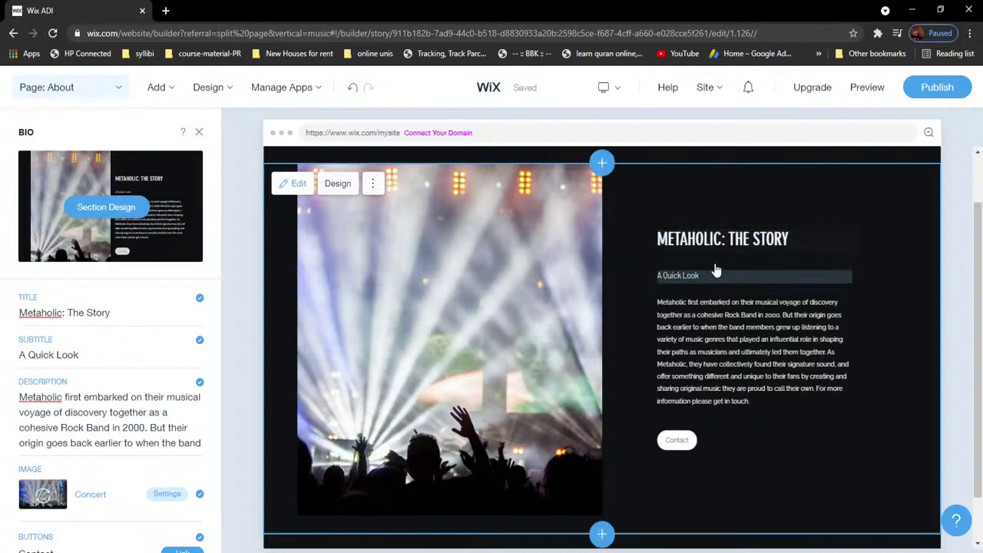
Step: Replace the bio subtitle with "Bahrain's Rock Band"
left_click(82, 354)
left_click_drag(98, 372, 36, 373)
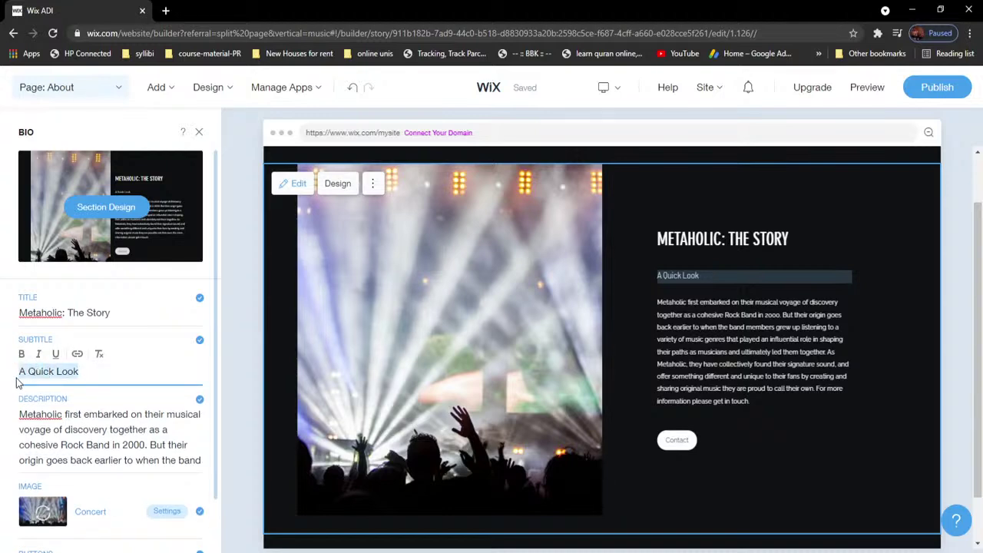
type("Bahrain's Rock Band")
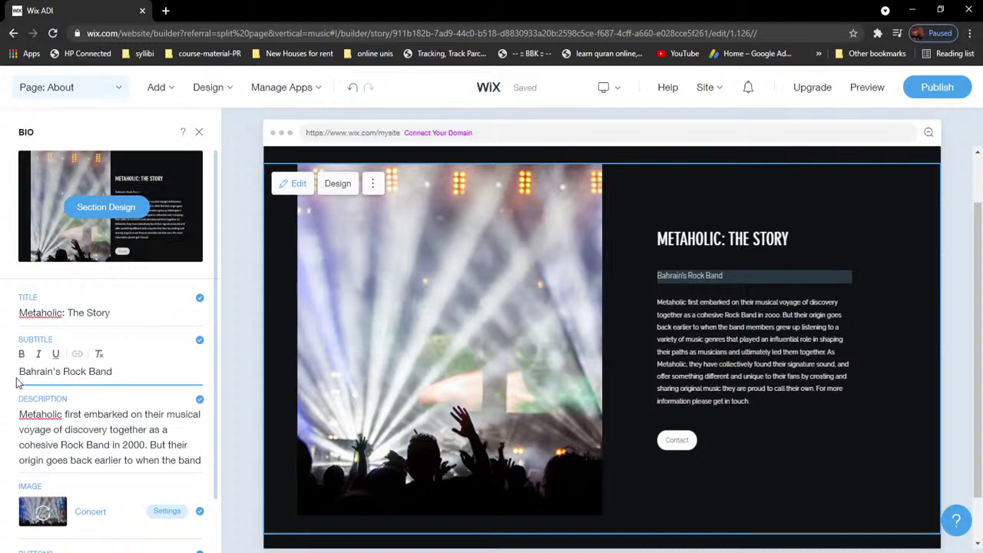
Step: Review the title, subtitle and description texts, then open the bio image's media settings
triple_click(112, 433)
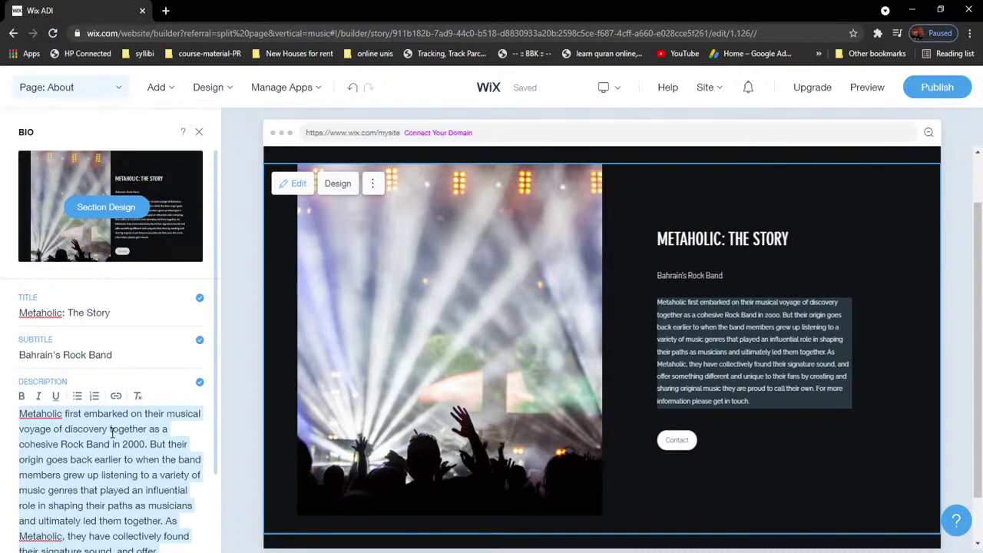
scroll(161, 399, "down", 1)
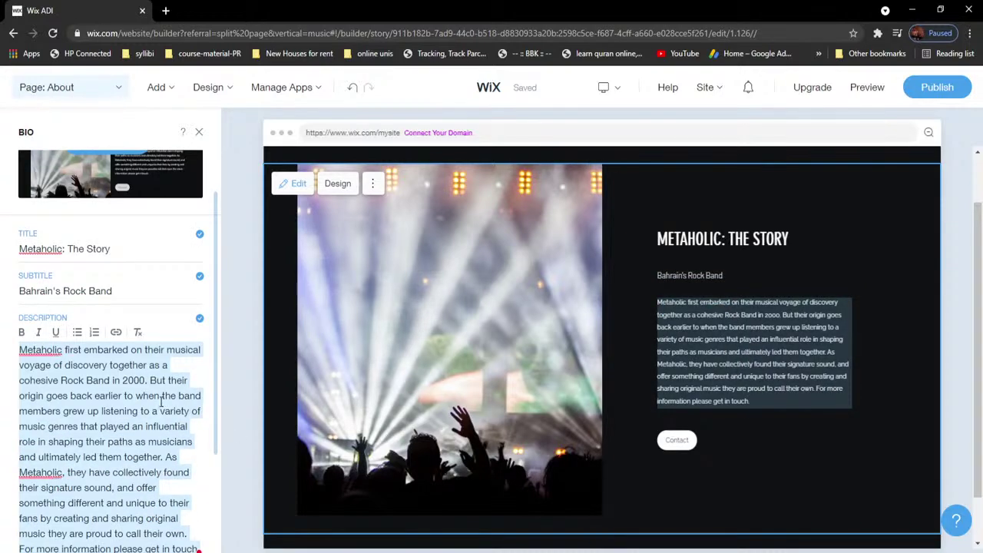
triple_click(95, 291)
triple_click(93, 248)
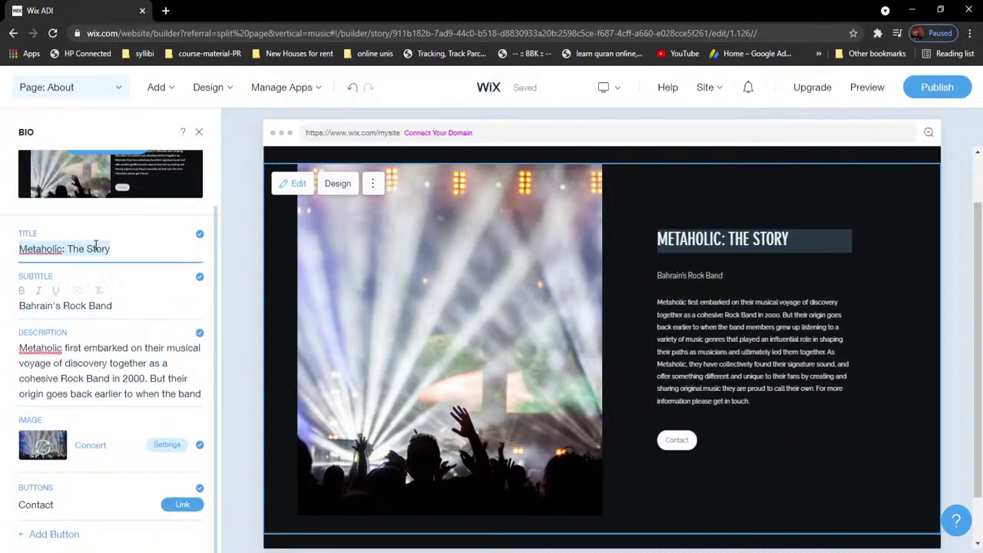
triple_click(97, 386)
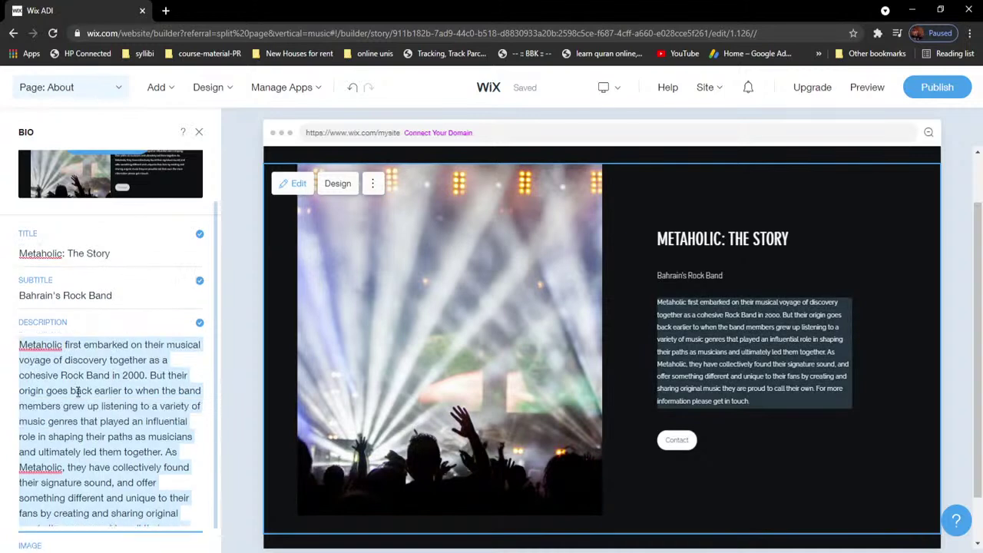
scroll(216, 374, "down", 3)
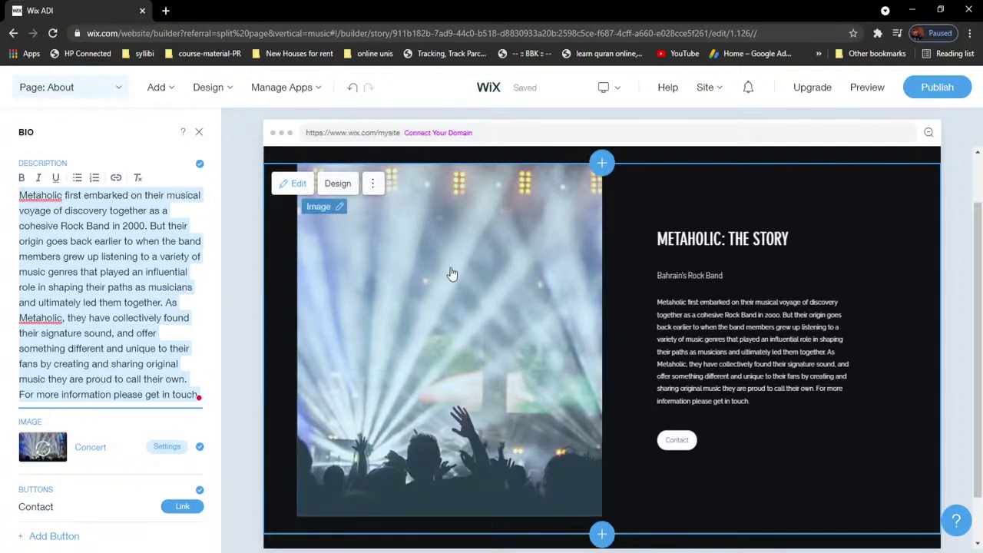
left_click(449, 281)
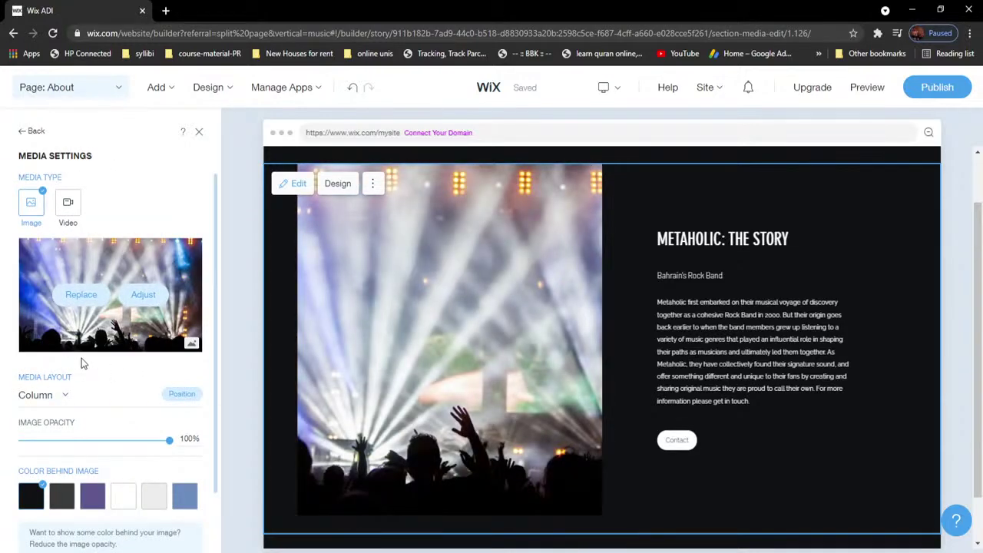
Step: Set the section's Media Layout to Full Image
left_click(65, 401)
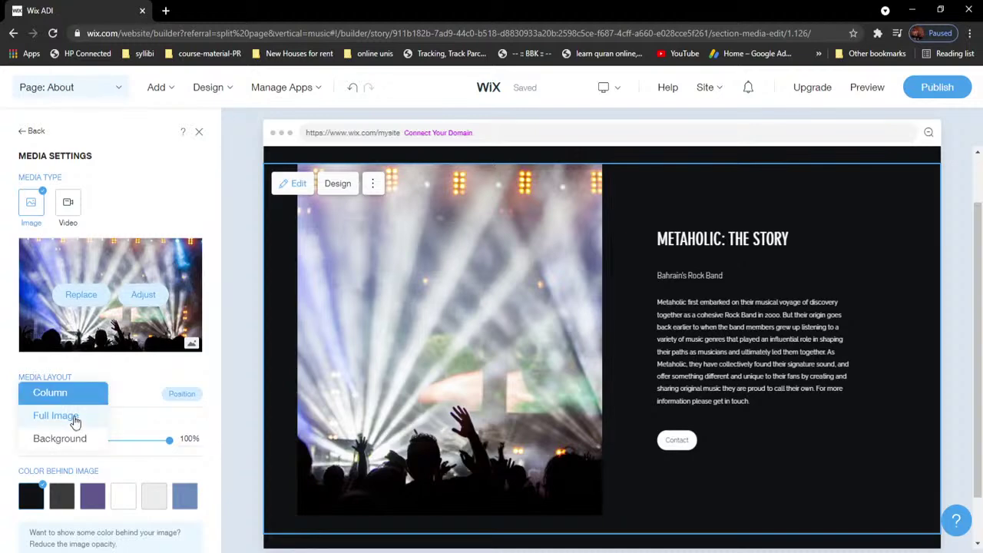
left_click(74, 415)
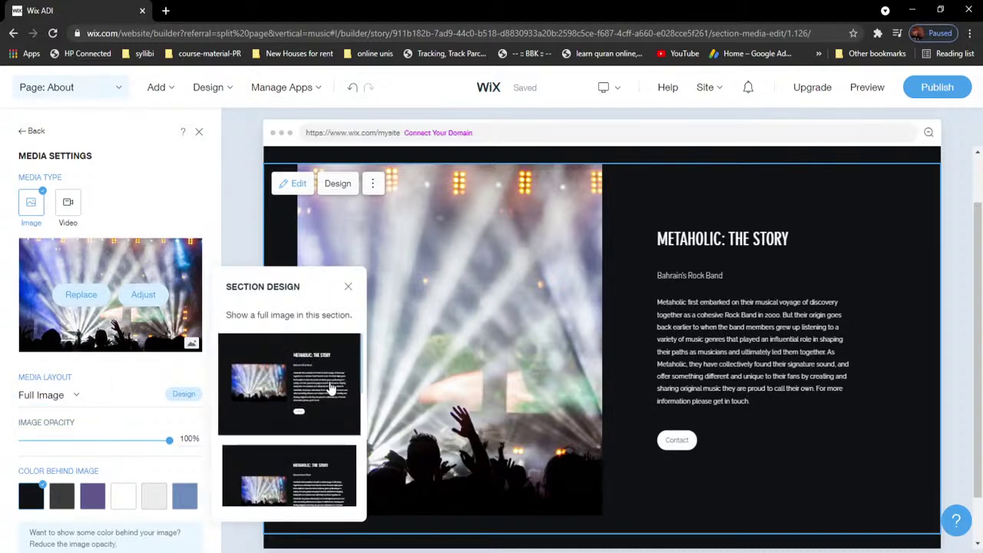
scroll(314, 397, "down", 1)
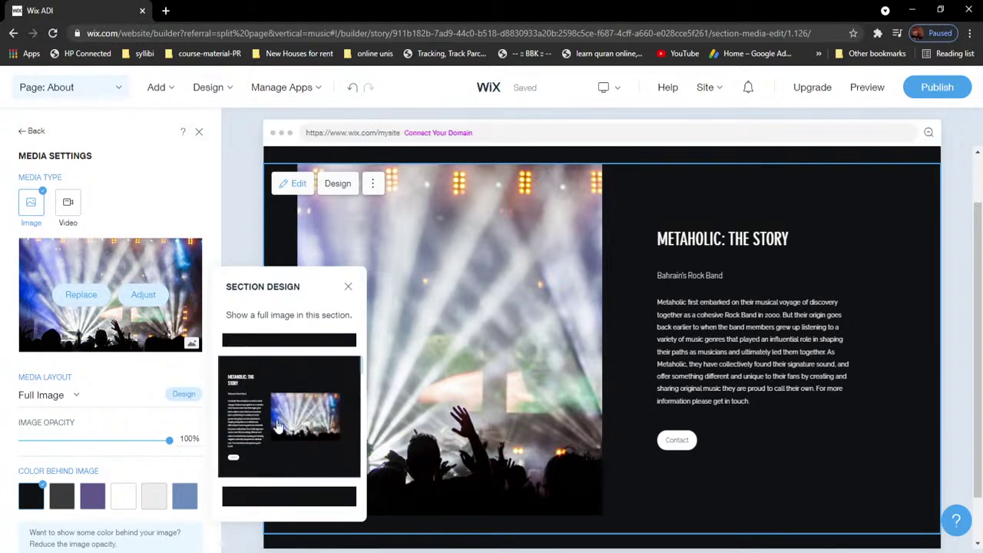
scroll(284, 426, "down", 2)
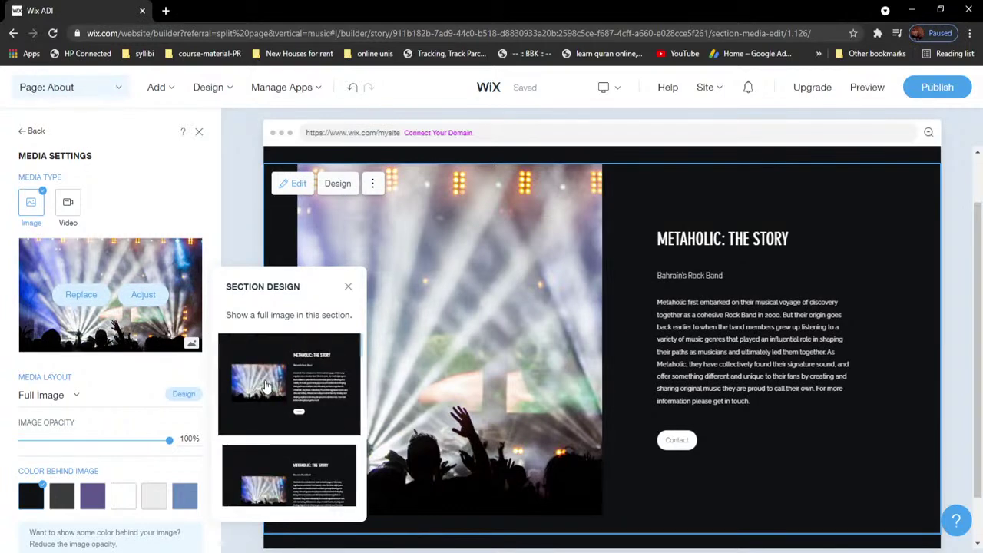
scroll(308, 401, "down", 1)
scroll(307, 437, "down", 3)
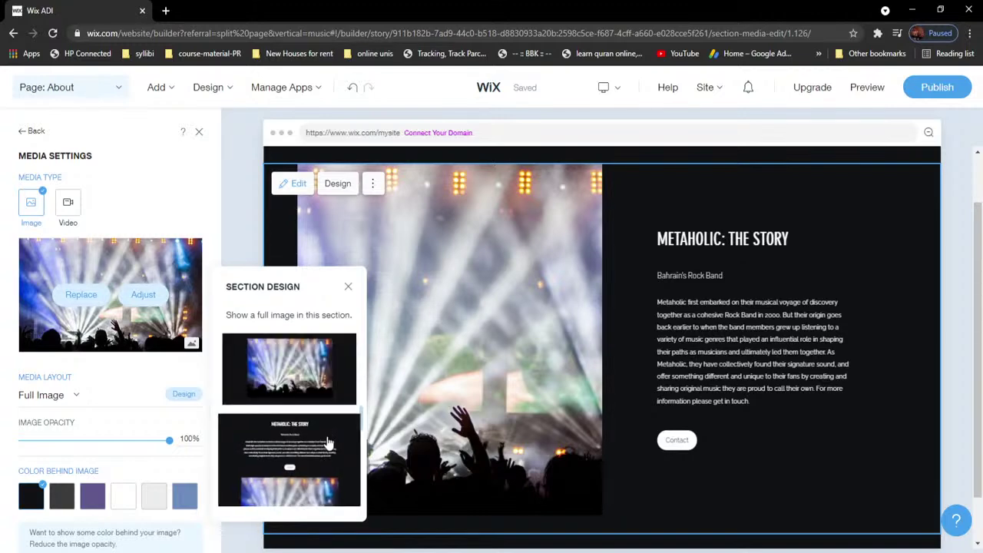
Step: Apply the stacked design with centred text and Contact button above the image
left_click(290, 457)
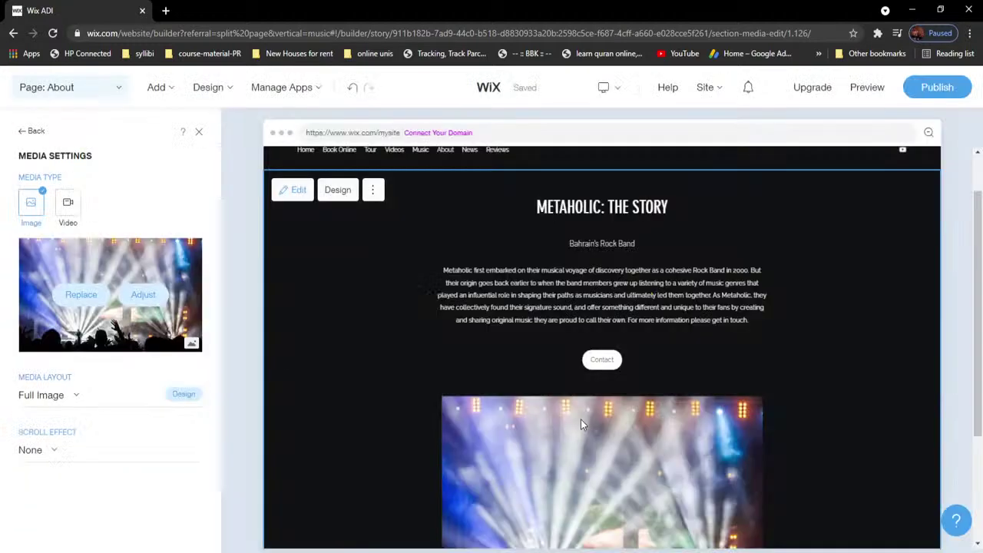
left_click(630, 403)
scroll(630, 373, "down", 2)
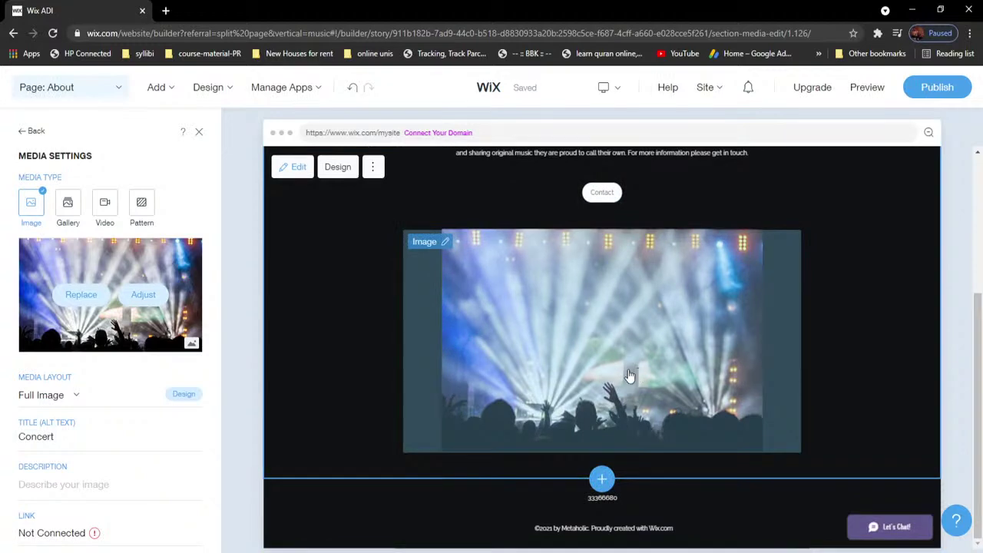
scroll(514, 413, "up", 2)
scroll(557, 417, "up", 1)
scroll(562, 422, "down", 3)
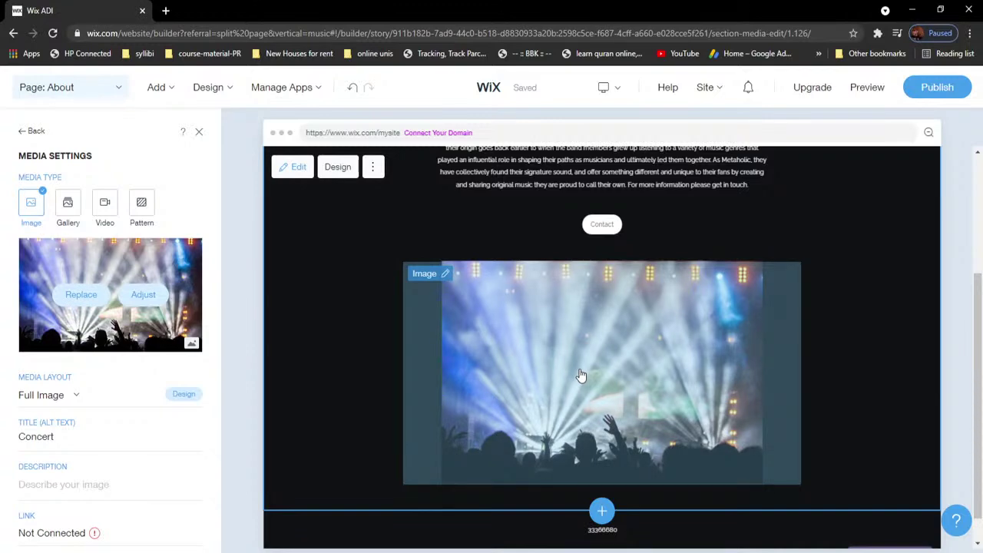
Step: Replace the concert image with Screenshot_3.png from Site Files and return to the BIO panel
left_click(95, 305)
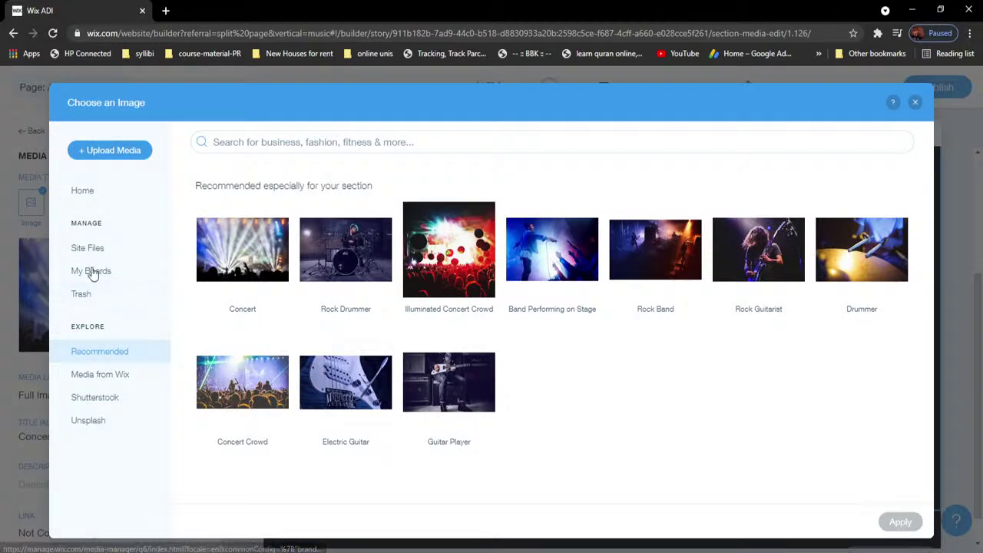
left_click(94, 251)
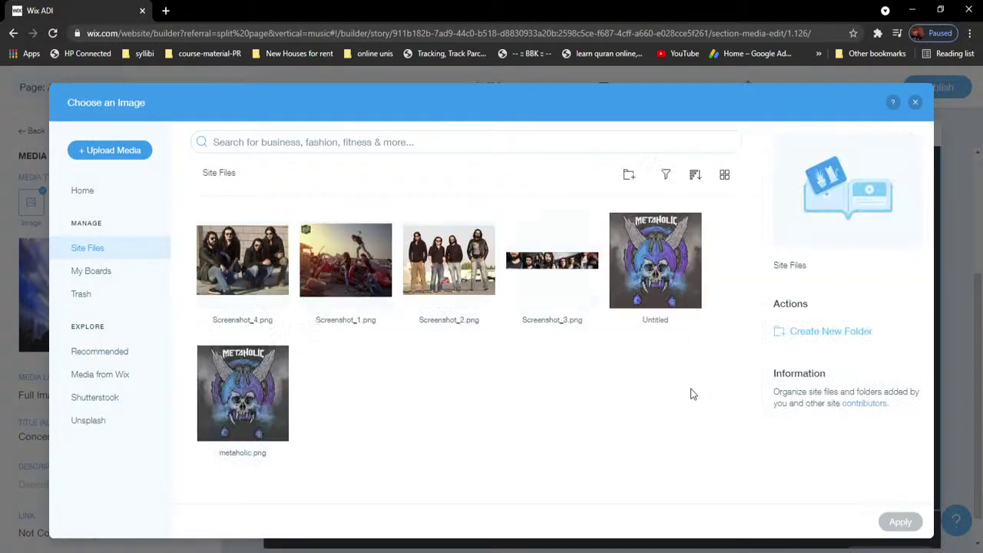
left_click(561, 272)
left_click(900, 524)
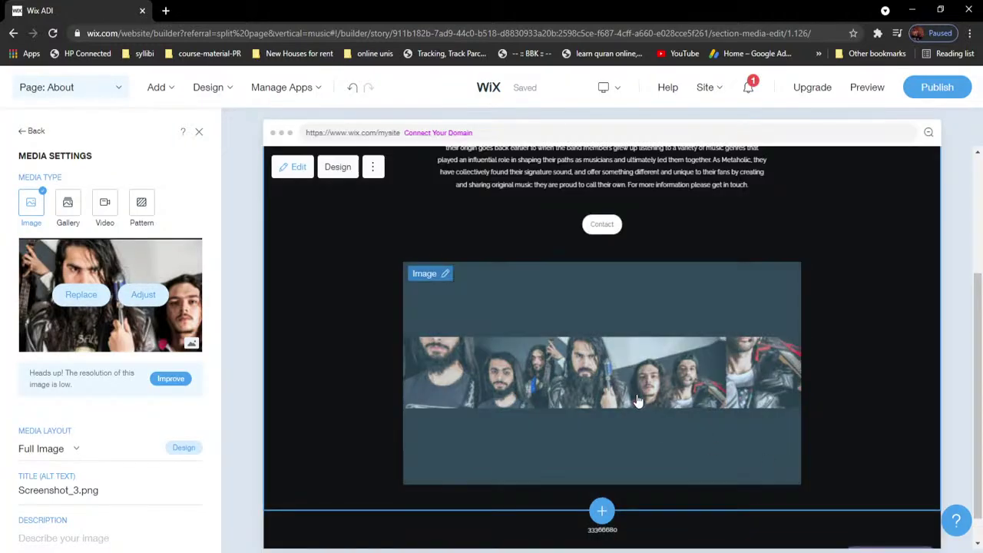
scroll(127, 420, "down", 1)
scroll(128, 417, "up", 1)
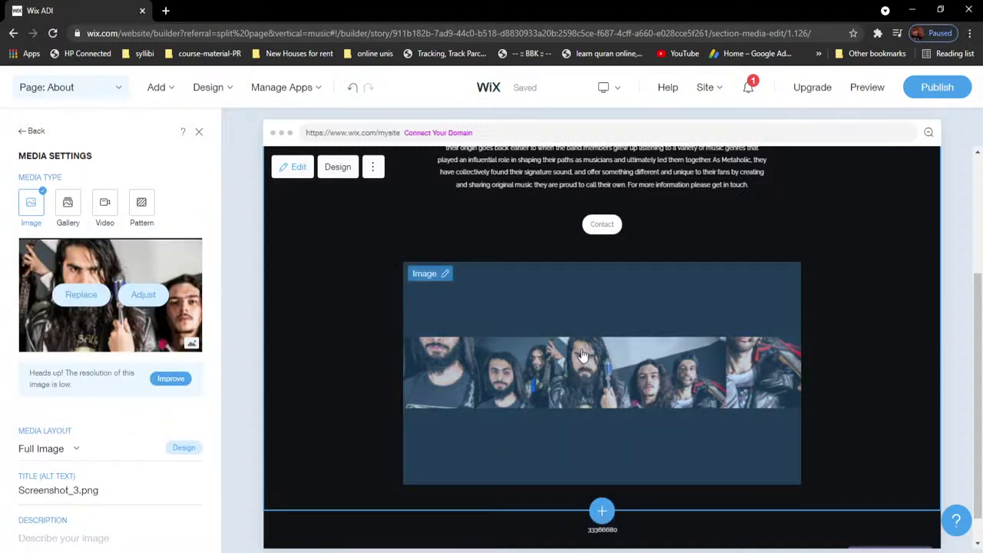
left_click(349, 422)
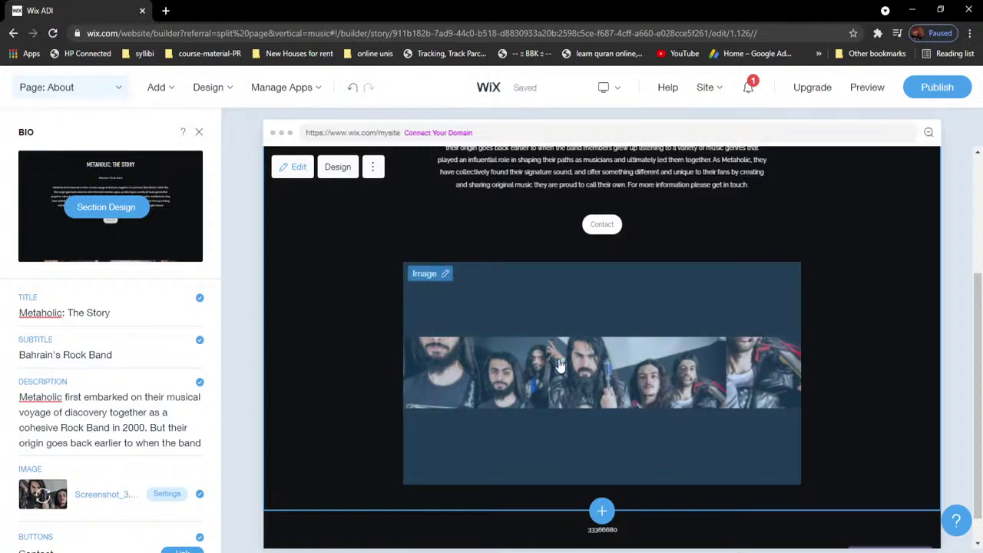
Step: Leave the image settings for the BIO panel and open the page manager from the About dropdown
left_click(572, 338)
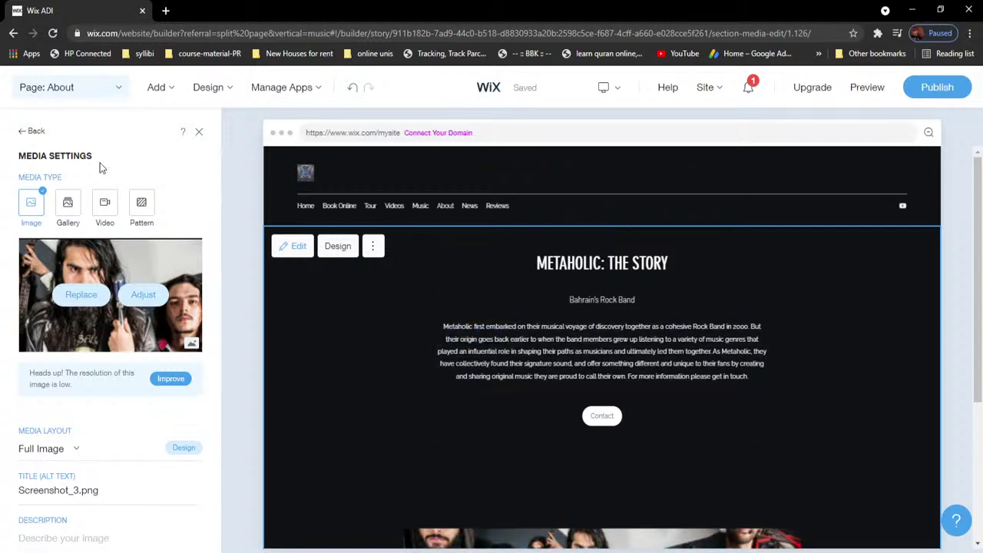
left_click(37, 134)
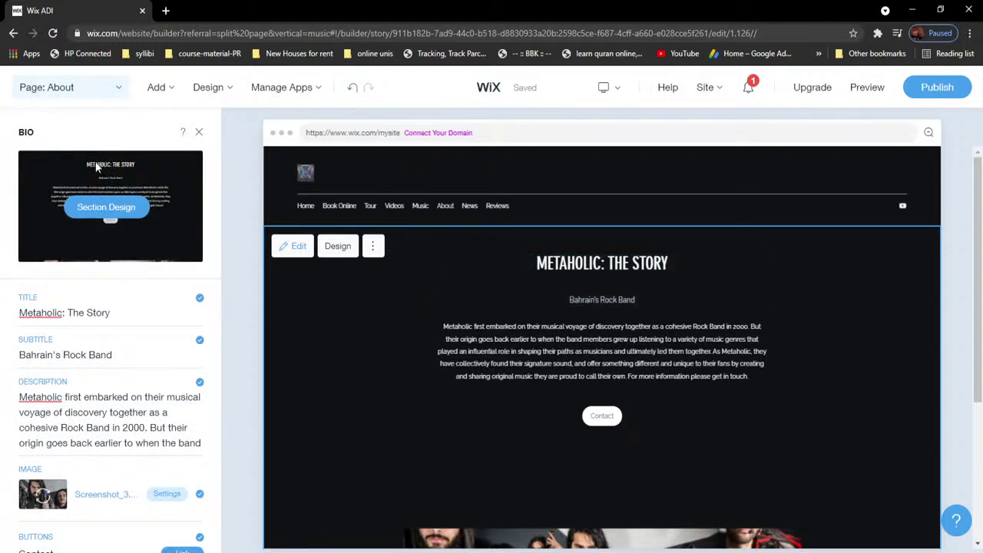
left_click(81, 91)
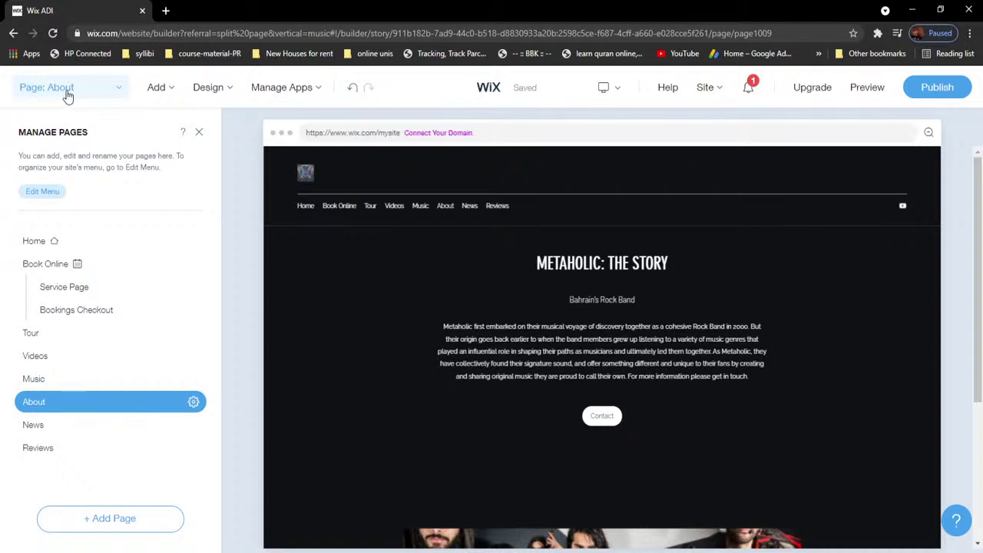
Step: Move via News to the Reviews page and open the Comments & Critiques section settings
left_click(68, 430)
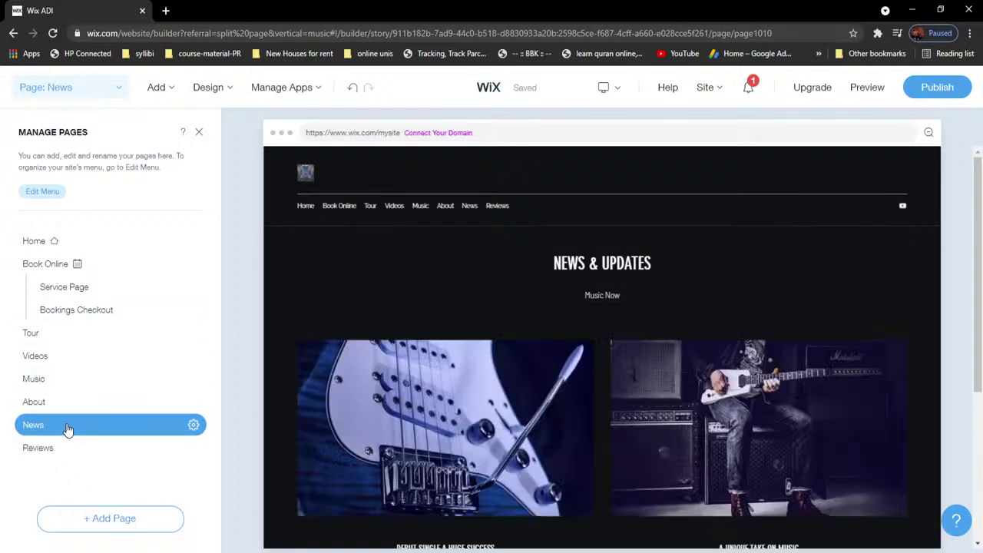
scroll(630, 332, "up", 4)
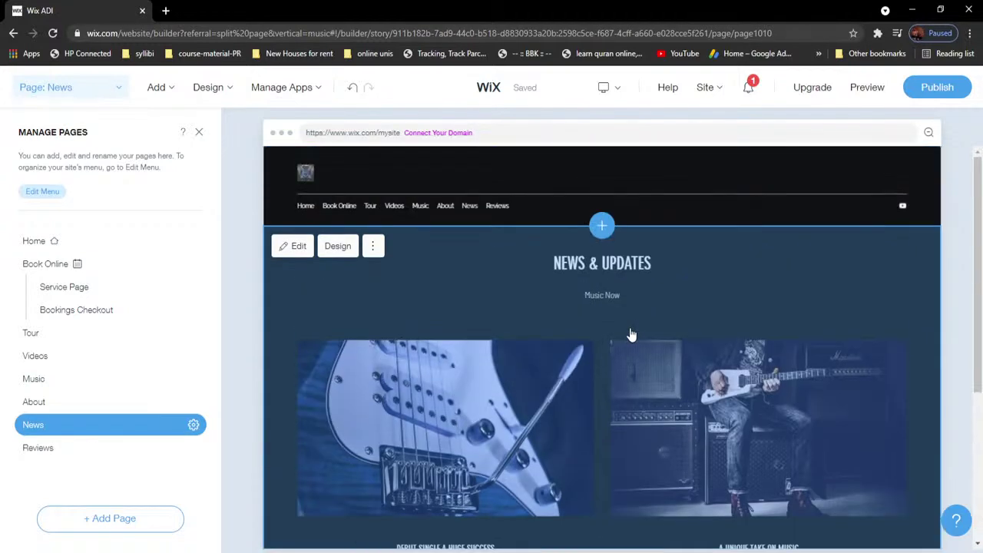
scroll(630, 334, "down", 2)
scroll(632, 336, "up", 1)
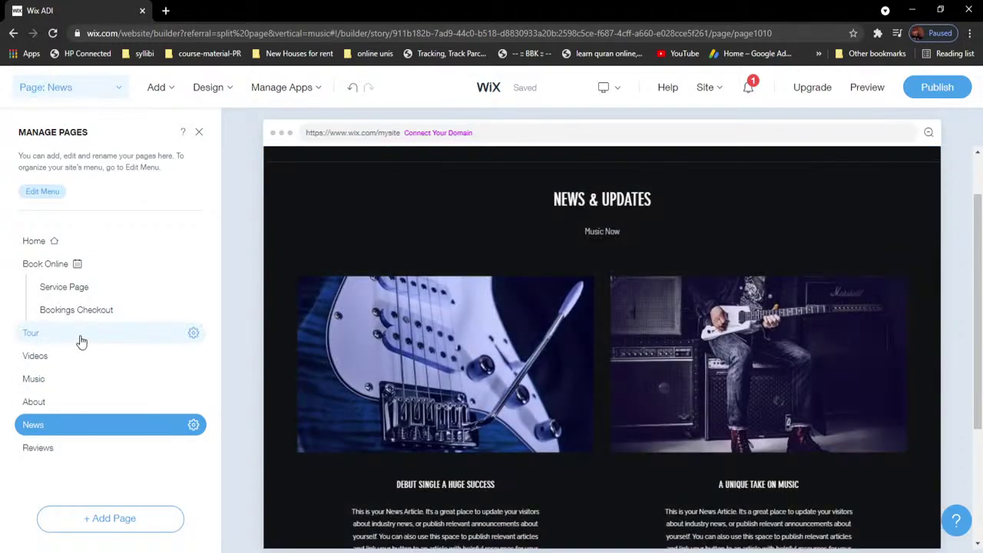
left_click(62, 457)
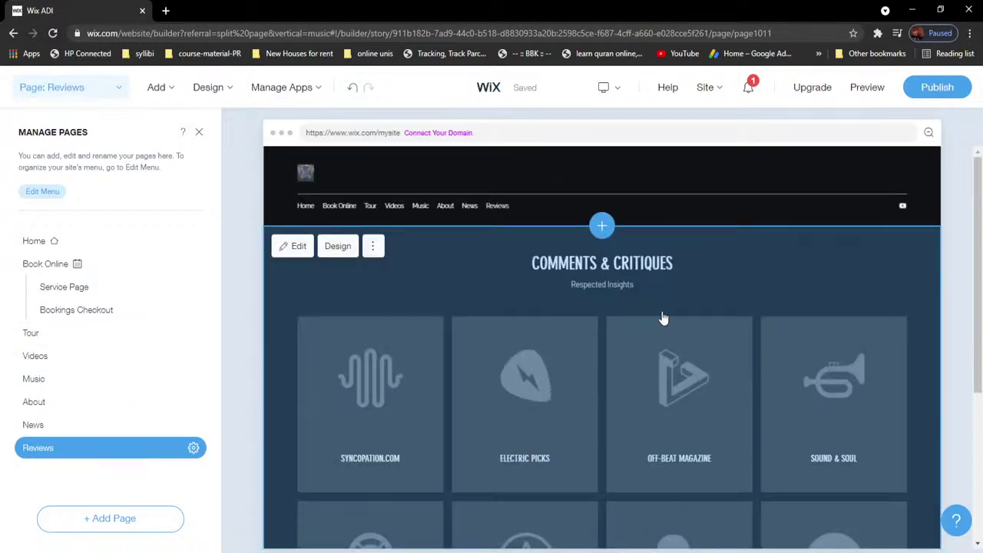
scroll(666, 292, "down", 3)
scroll(542, 356, "up", 4)
left_click(507, 299)
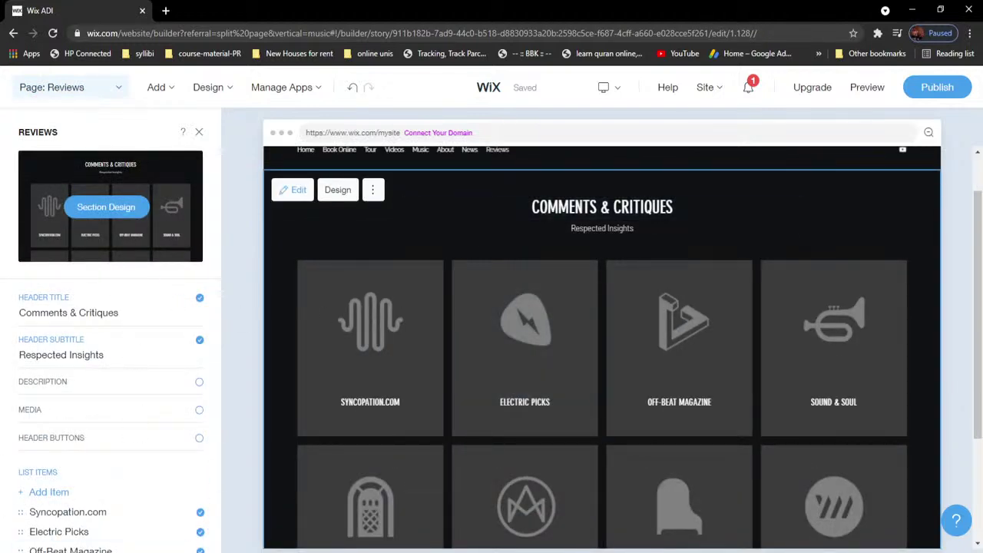
Step: Scroll the Reviews panel and open the Electric Picks review card's item editor
left_click_drag(215, 418, 215, 547)
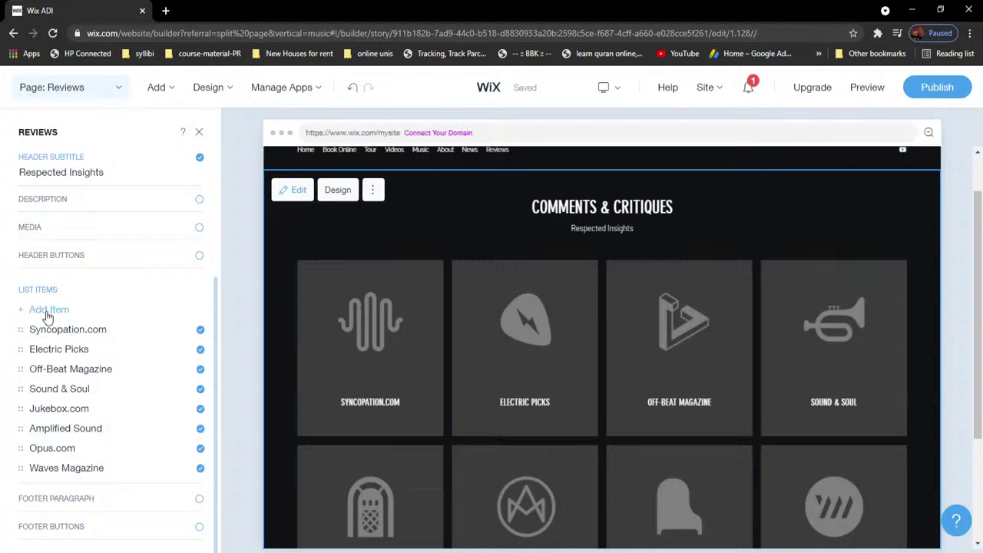
scroll(623, 422, "down", 3)
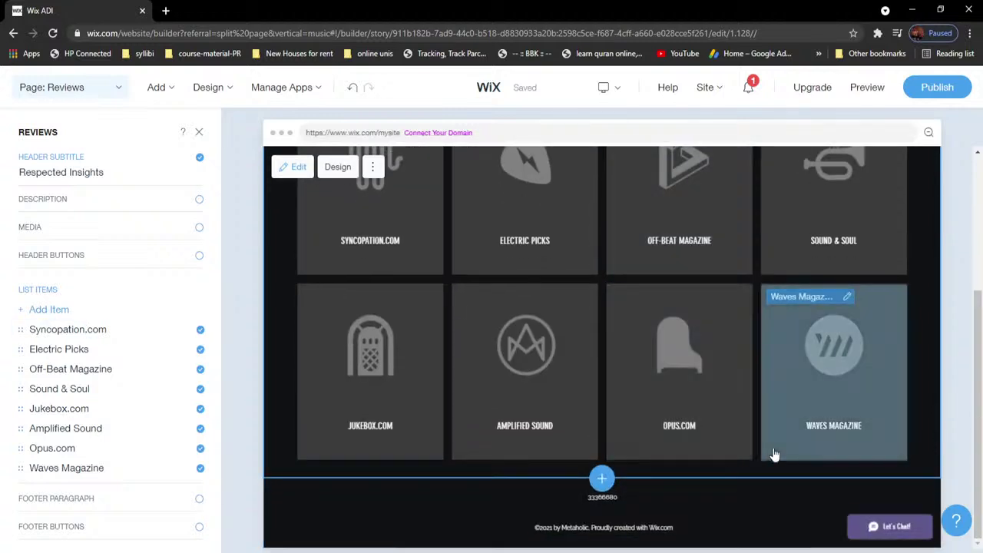
scroll(753, 450, "up", 2)
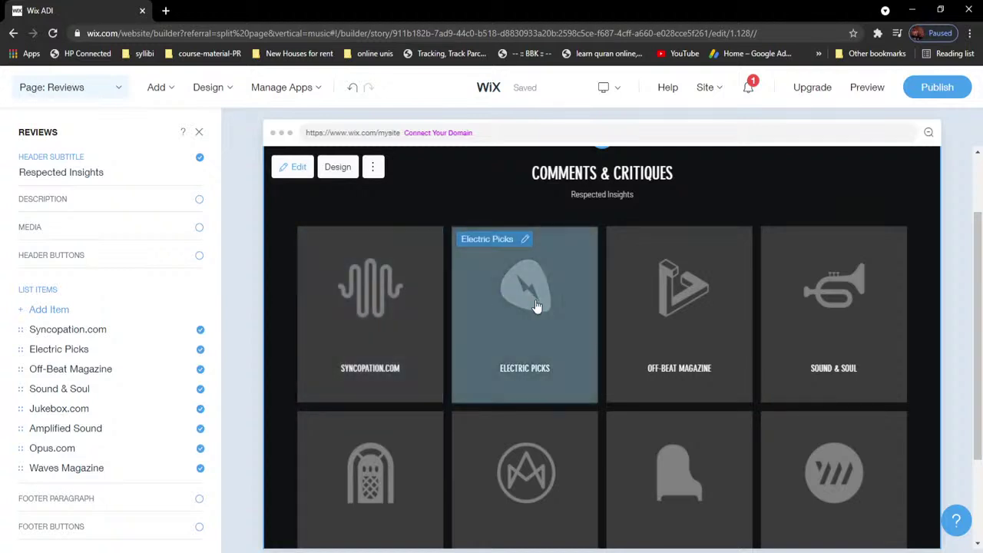
left_click(533, 302)
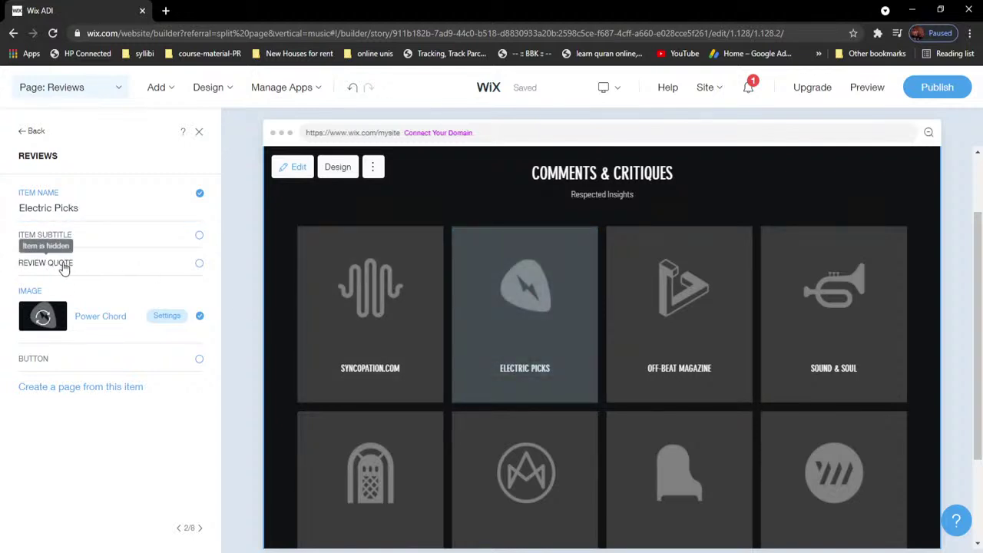
Step: Turn on subtitles and quotes for the review cards
left_click(199, 238)
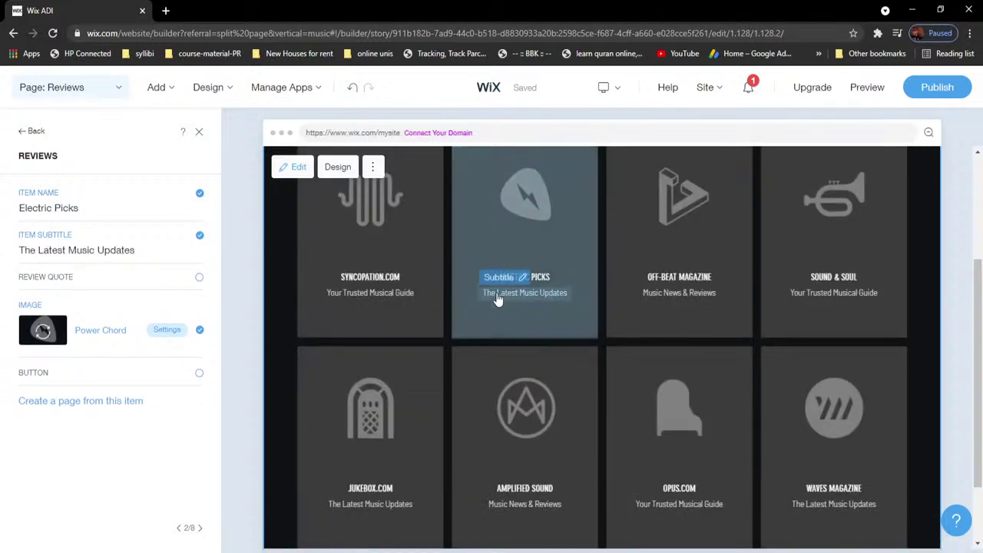
left_click(199, 277)
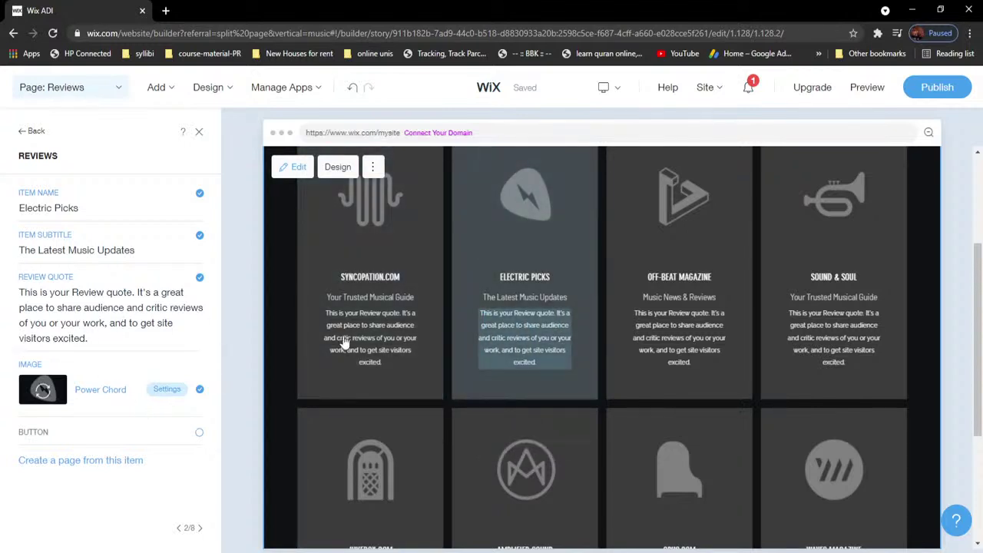
scroll(545, 374, "down", 2)
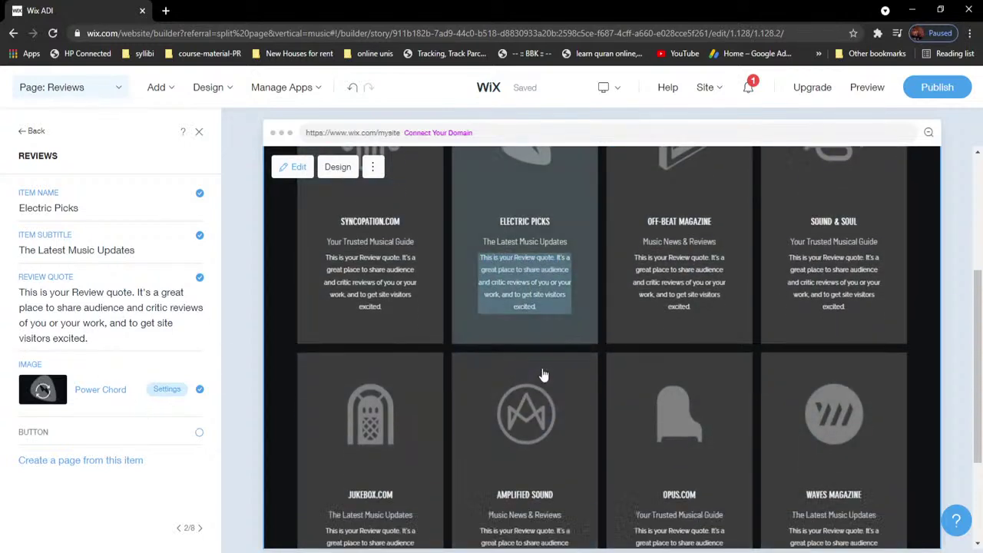
scroll(595, 300, "up", 4)
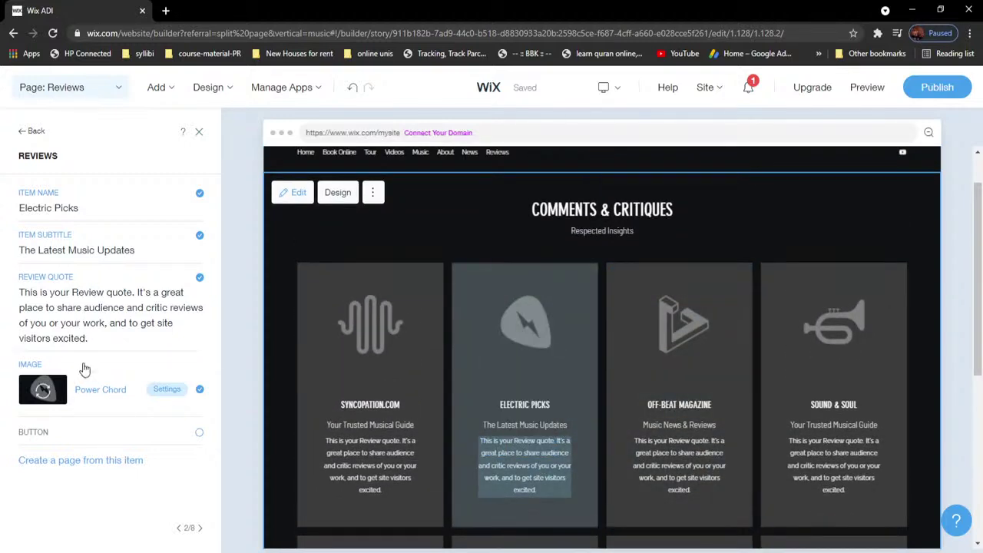
Step: Add a Read More button to the cards and create an Electric Picks page from the item
left_click(200, 434)
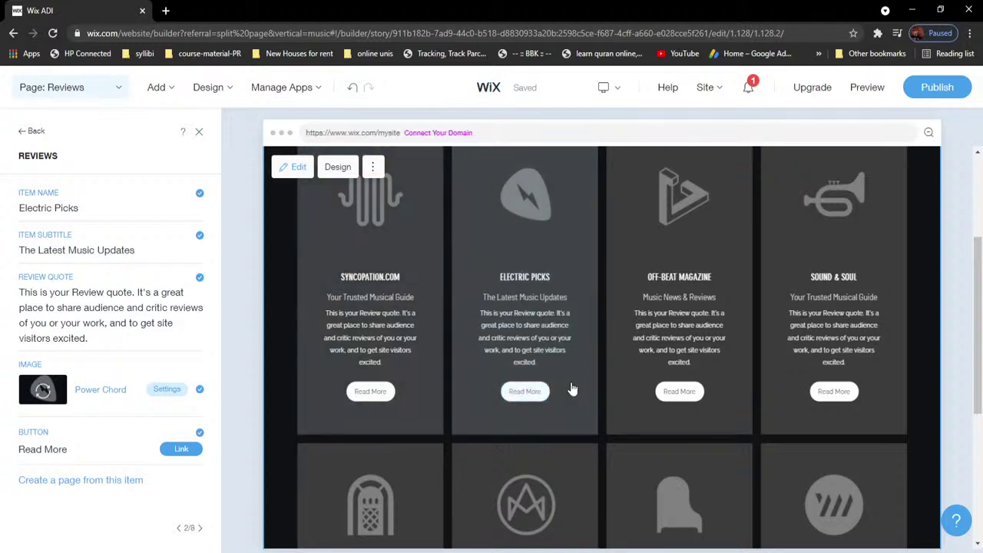
left_click(533, 396)
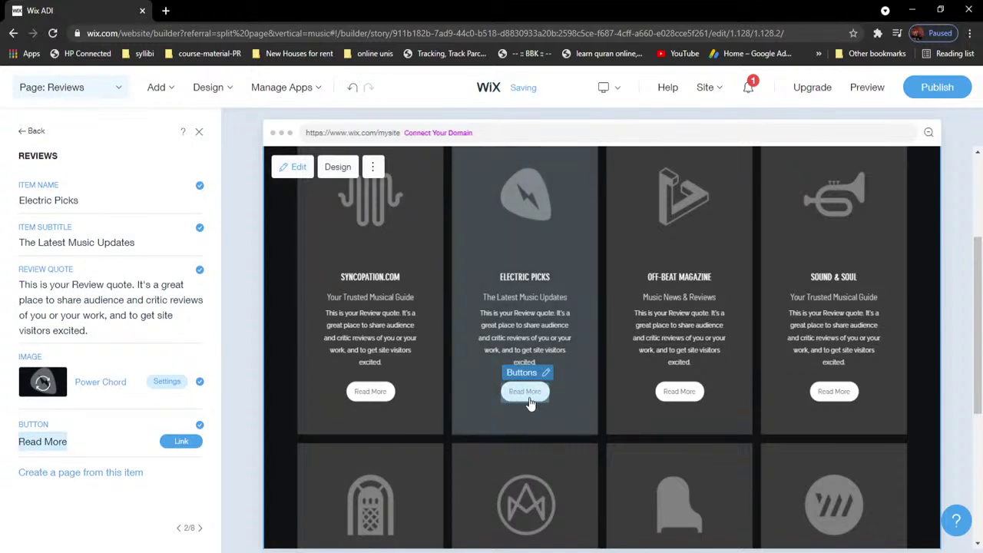
left_click(100, 475)
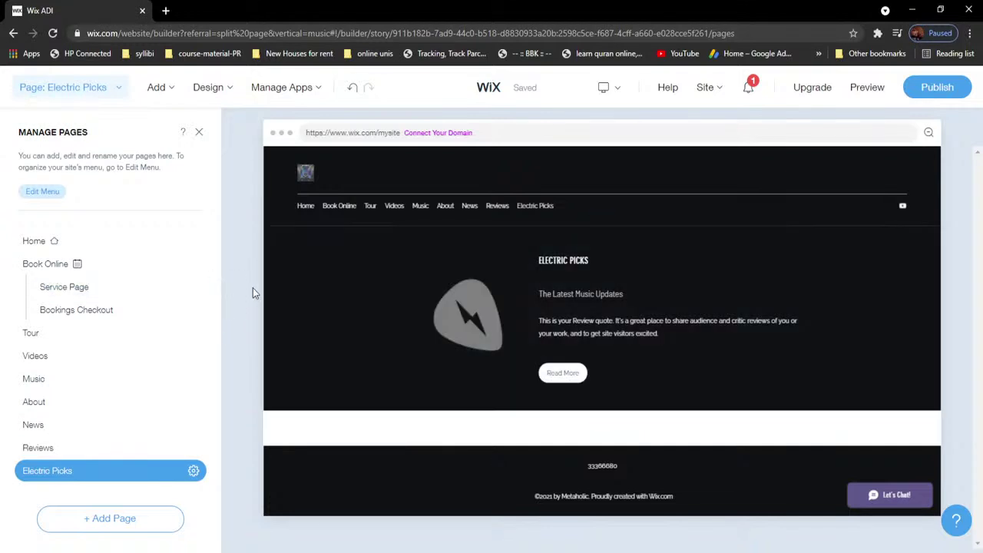
Step: On the Reviews page, untick Review Quote and Item Subtitle through the Electric Picks card
left_click(49, 452)
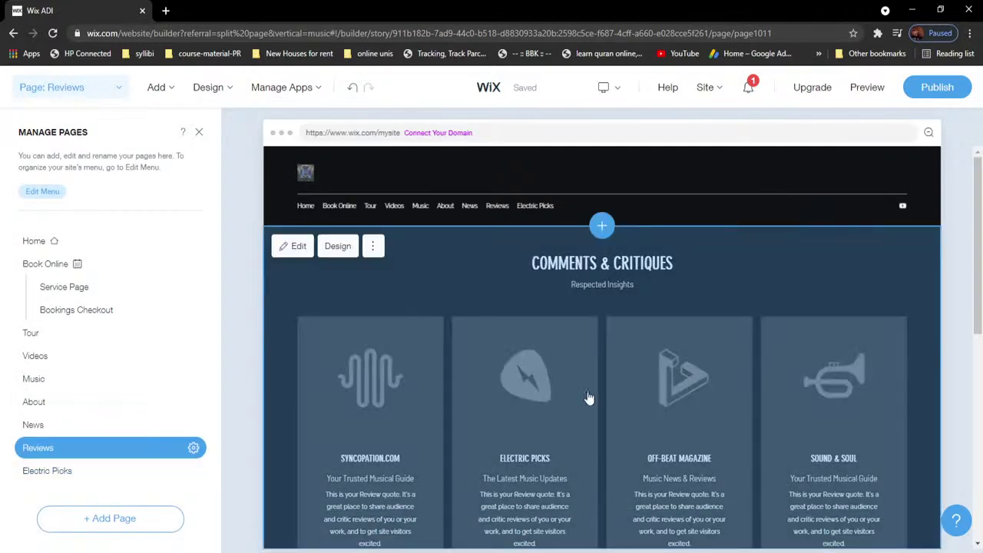
scroll(585, 405, "down", 2)
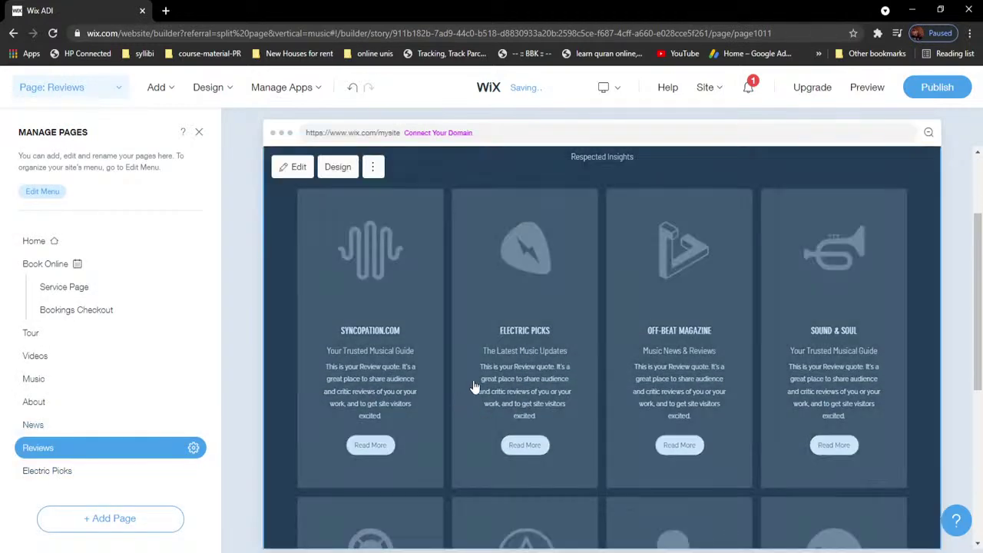
left_click(500, 366)
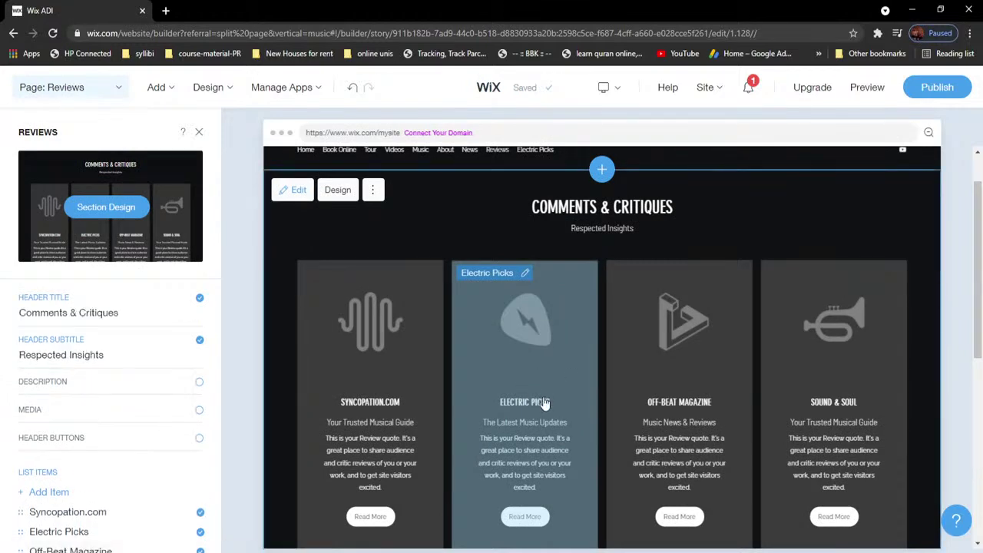
scroll(148, 400, "down", 3)
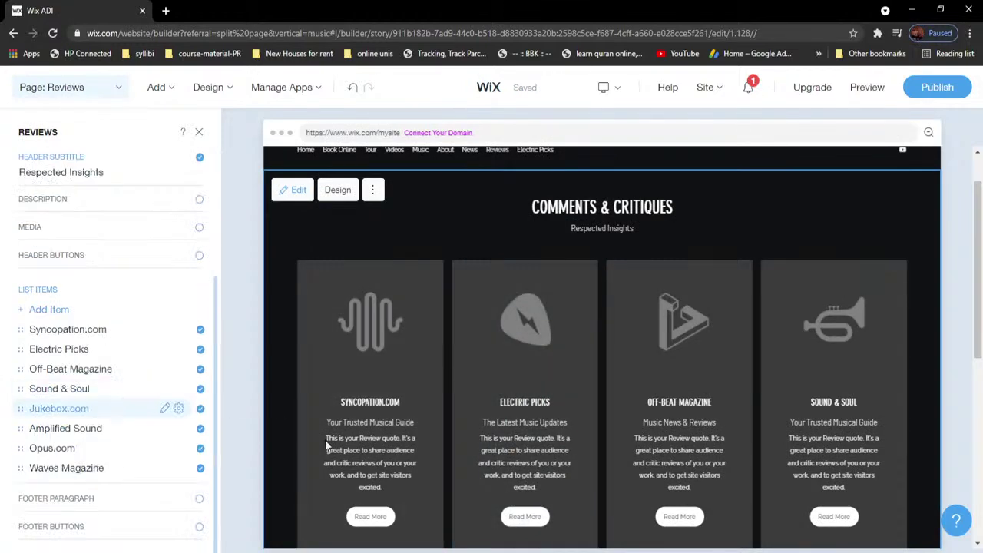
left_click(513, 453)
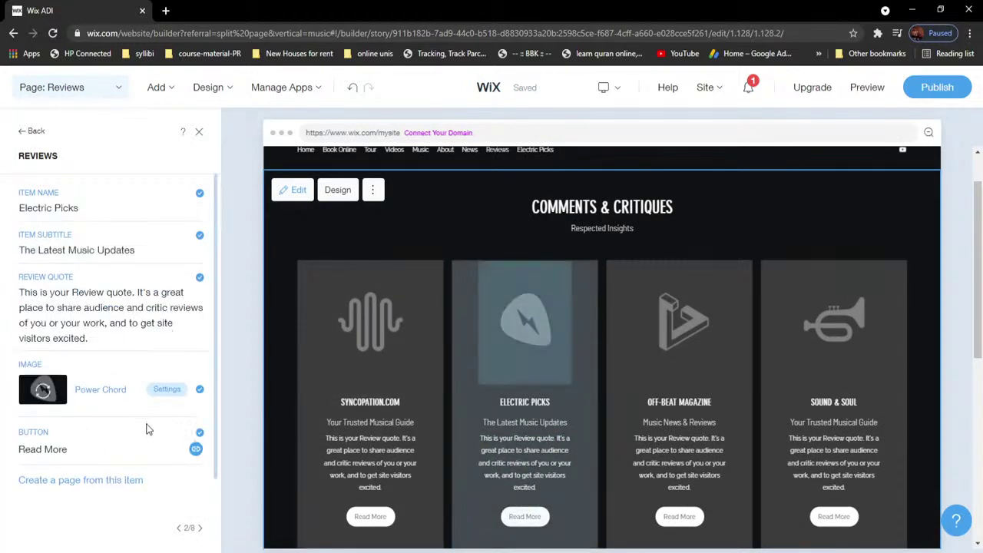
scroll(522, 392, "down", 2)
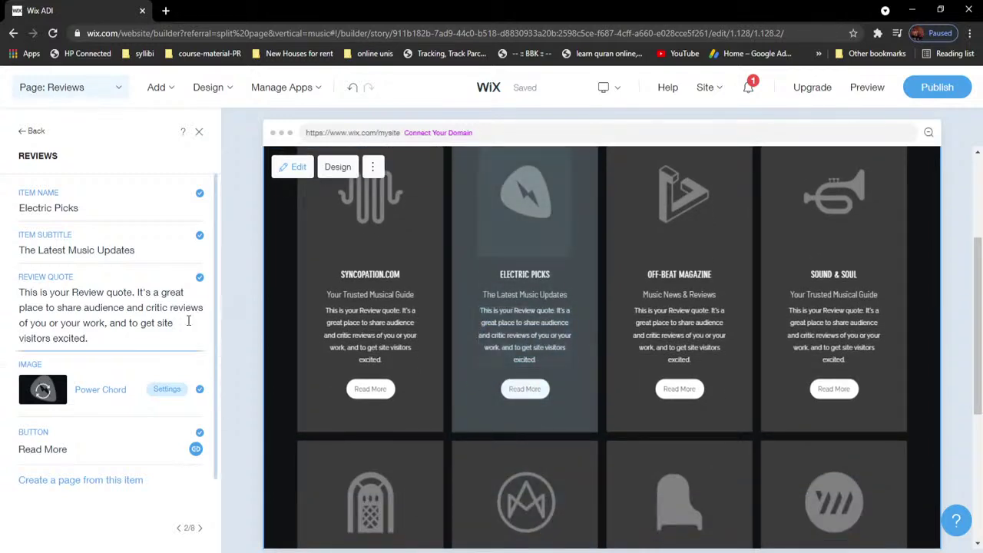
left_click(200, 278)
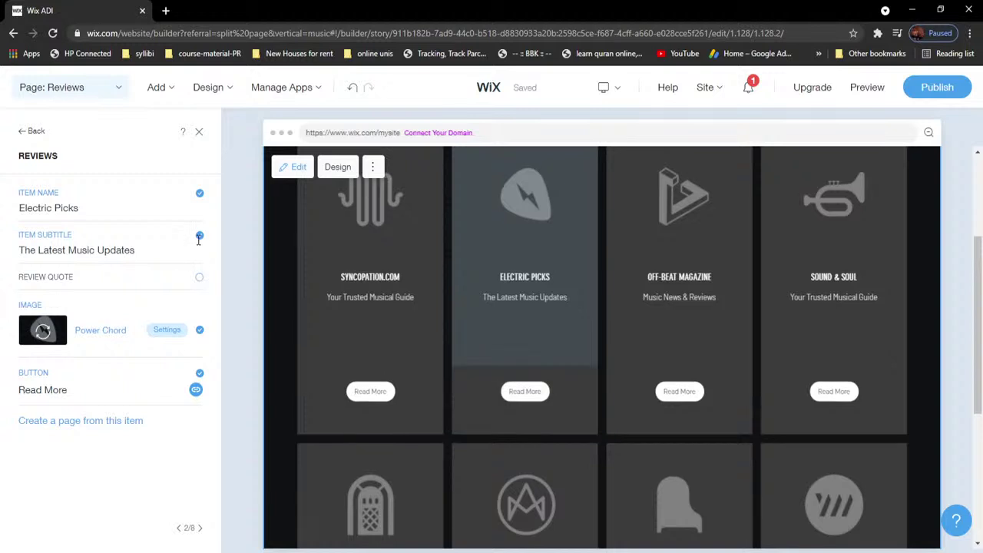
left_click(199, 238)
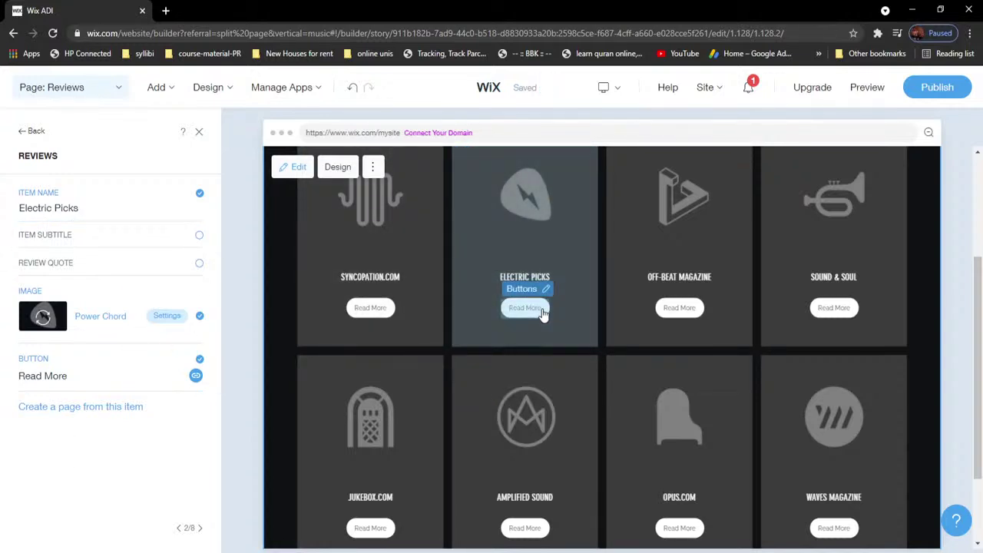
scroll(541, 311, "up", 2)
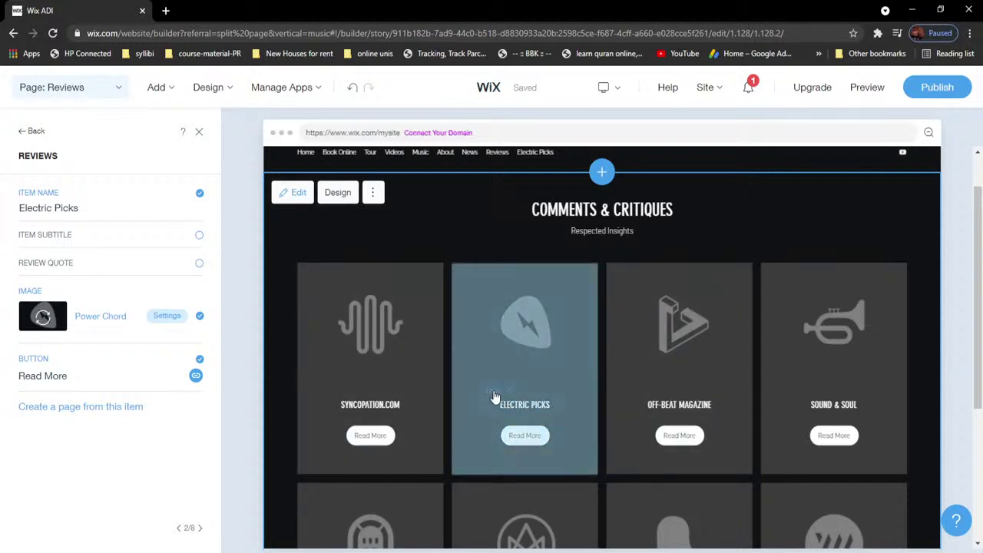
Step: Switch to the Electric Picks page and close the pages list
left_click(91, 91)
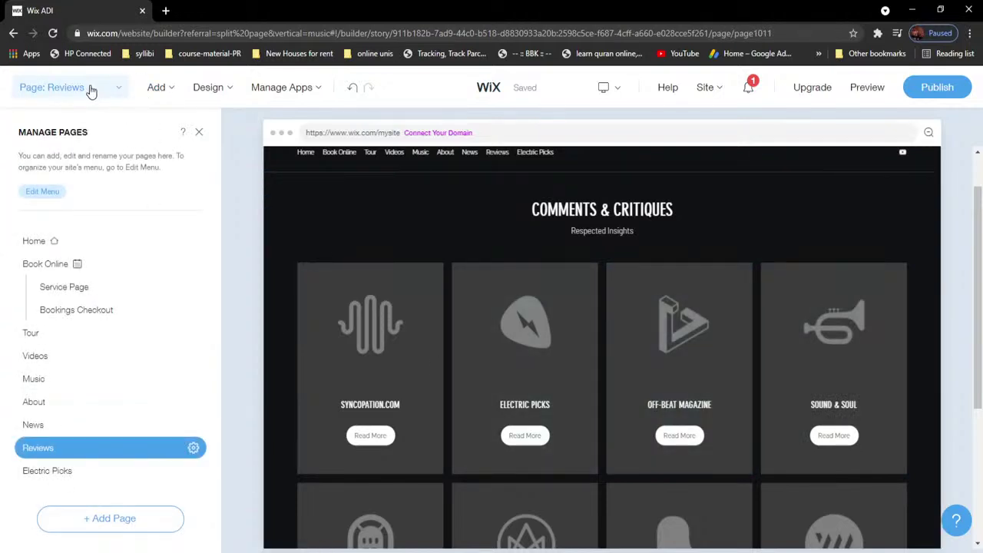
left_click(60, 476)
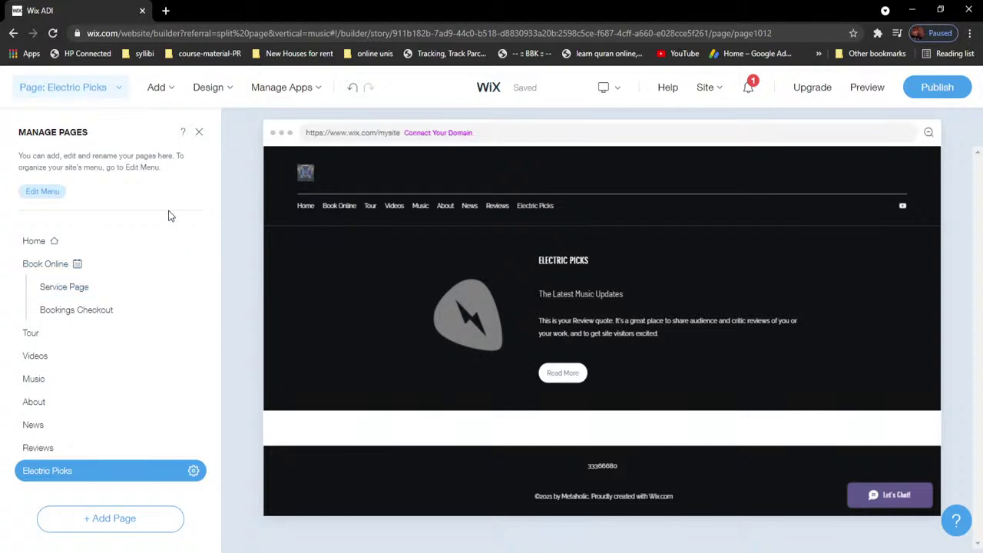
left_click(198, 134)
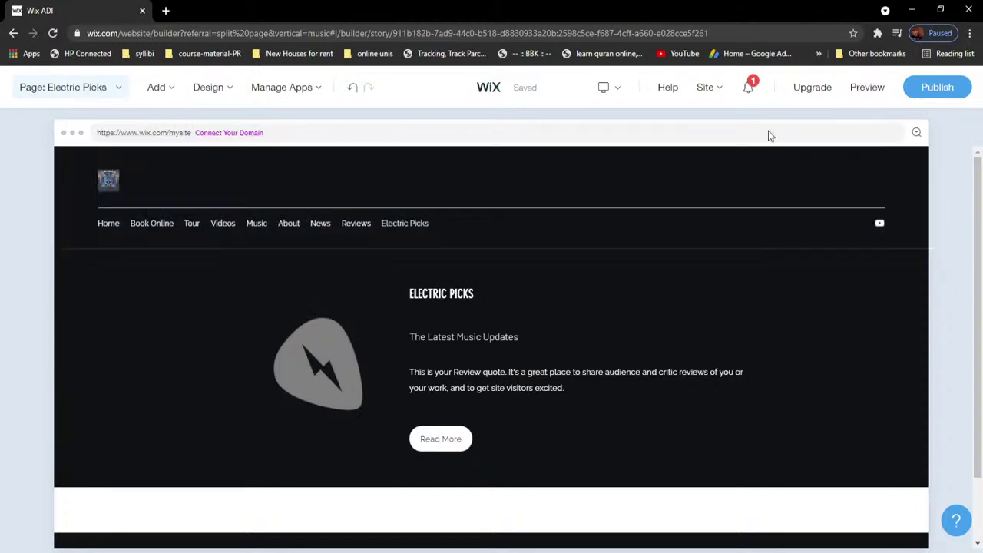
Step: Check the pending notifications under the bell icon
left_click(753, 88)
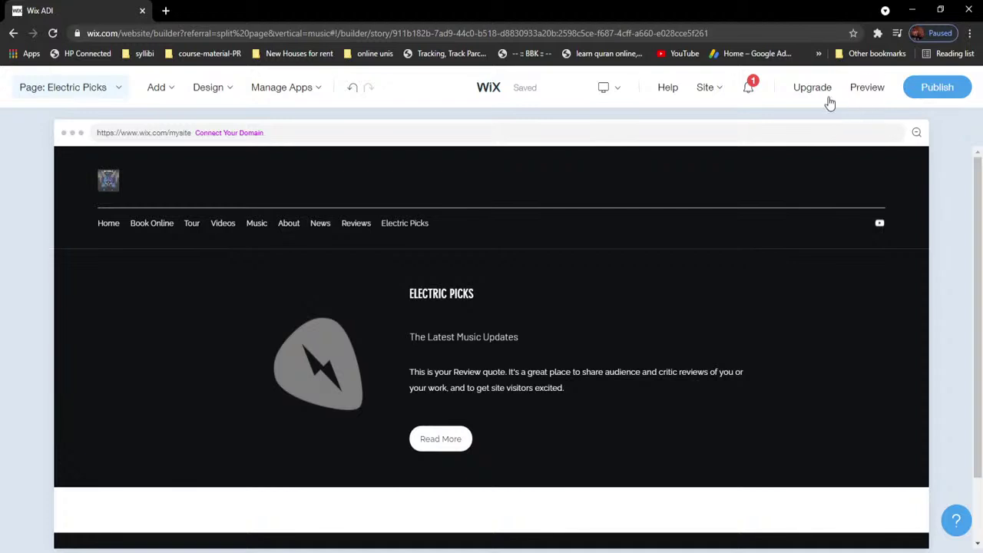
mouse_move(818, 91)
Step: Preview the site, dismiss the preview-mode tip, then return to editing
mouse_move(810, 93)
left_click(868, 88)
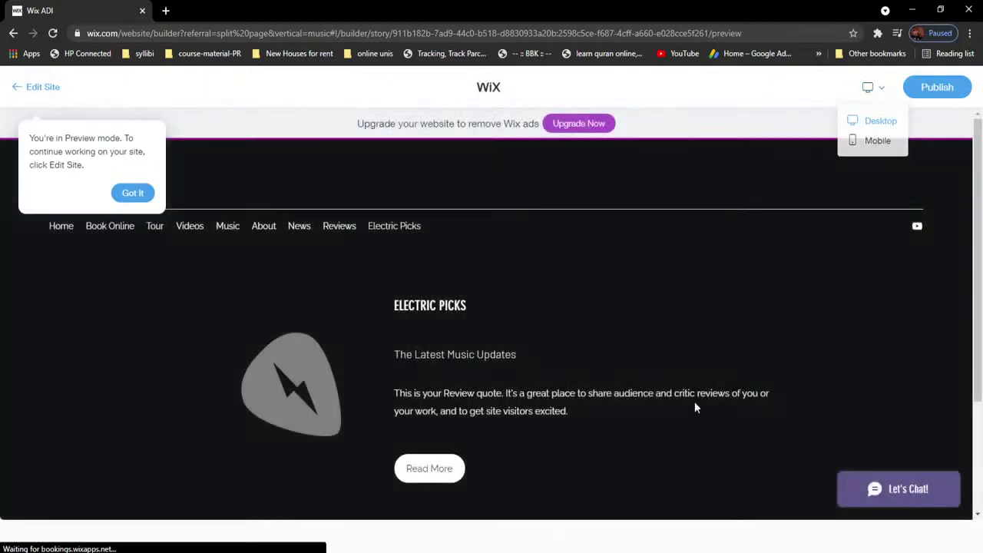
left_click(141, 197)
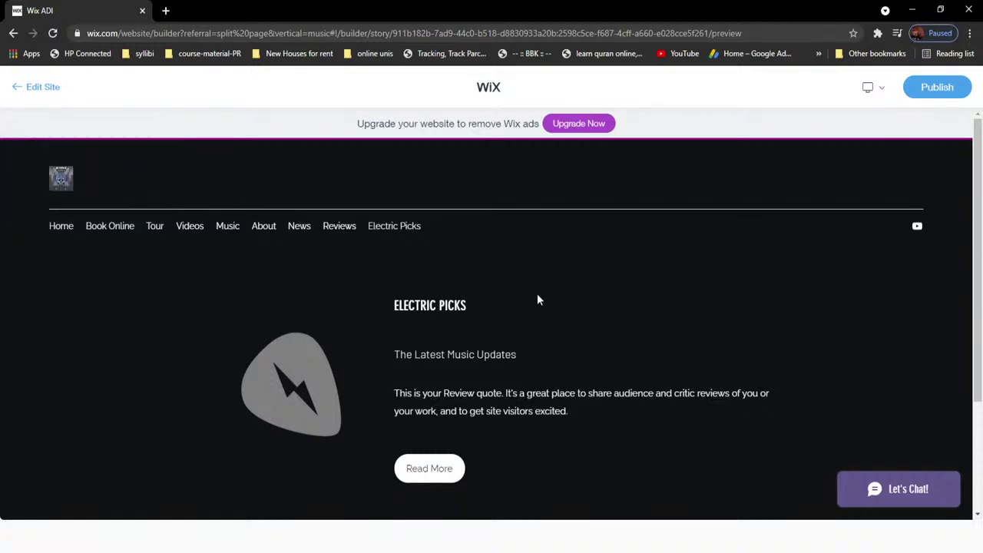
left_click_drag(980, 160, 980, 152)
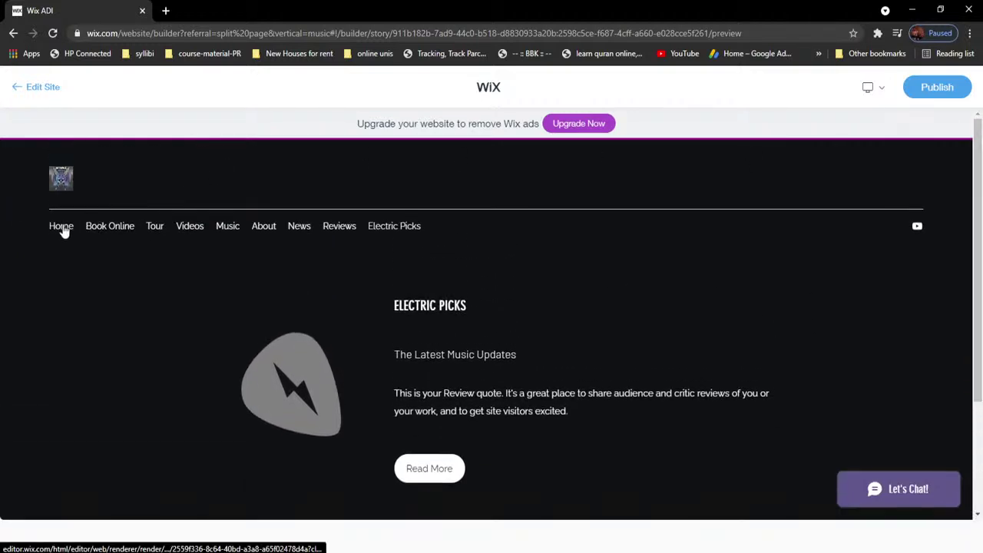
left_click(40, 88)
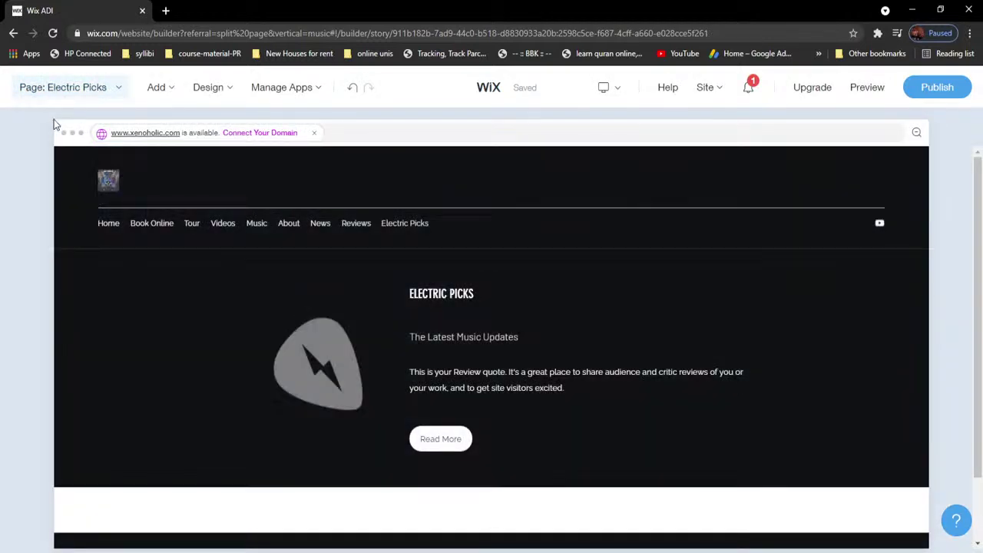
Step: Switch to the Home page and preview it with Ctrl+Shift+P
left_click(83, 91)
mouse_move(402, 406)
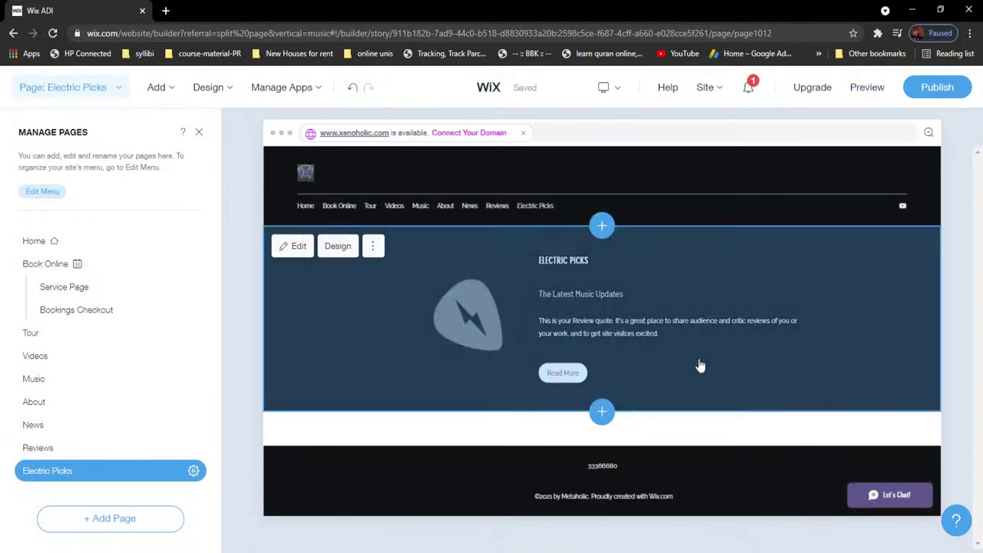
left_click(38, 242)
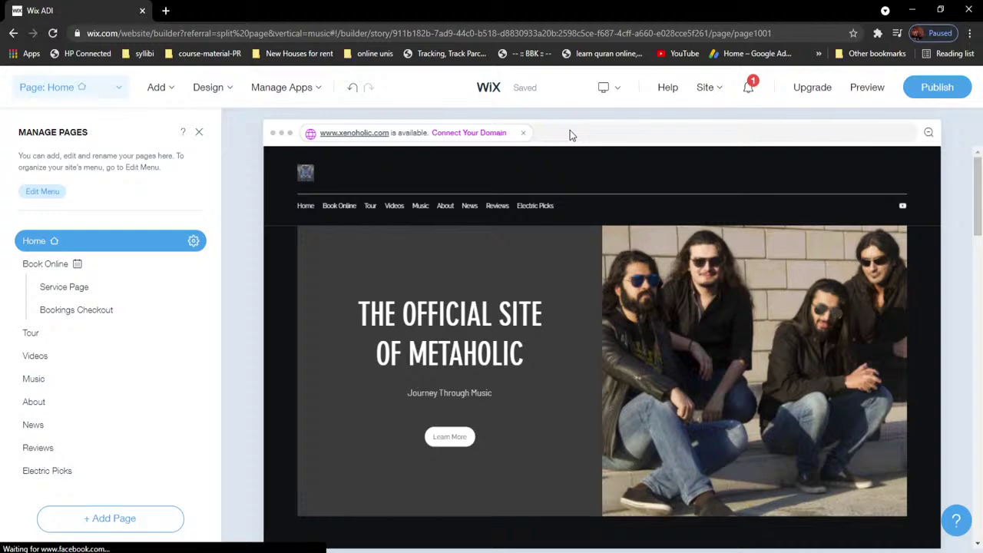
key("ctrl+shift+p")
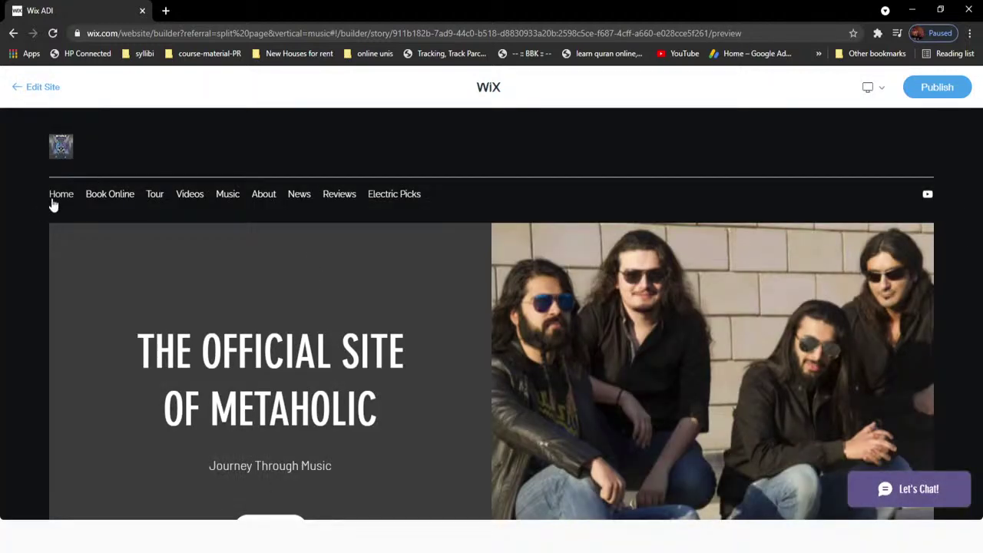
Step: View the Home page in the preview and dismiss the online bookings upgrade notice
left_click(49, 202)
left_click_drag(977, 173, 980, 370)
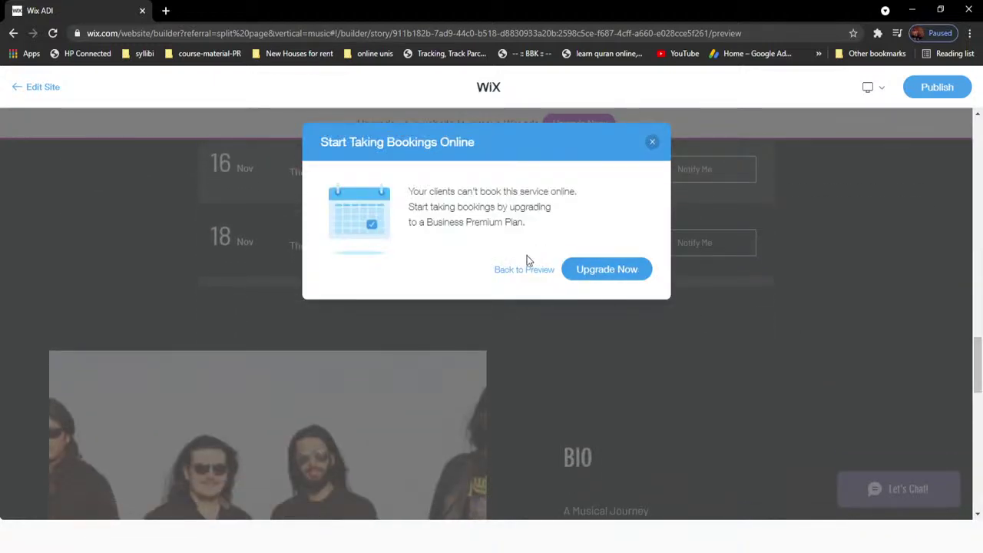
left_click(652, 143)
left_click_drag(977, 374, 979, 146)
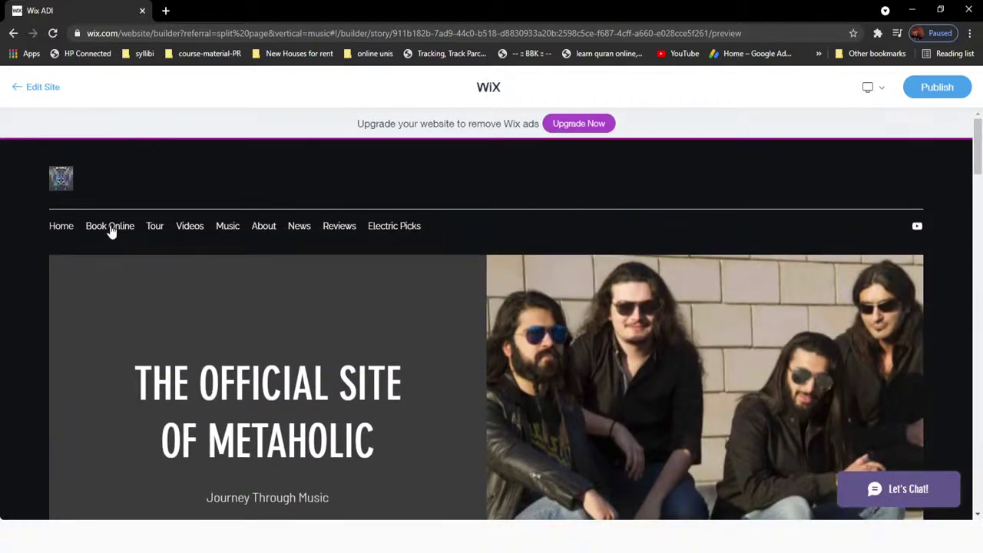
Step: Browse the Book Online and Tour pages in the preview, then return to the editor
left_click(110, 228)
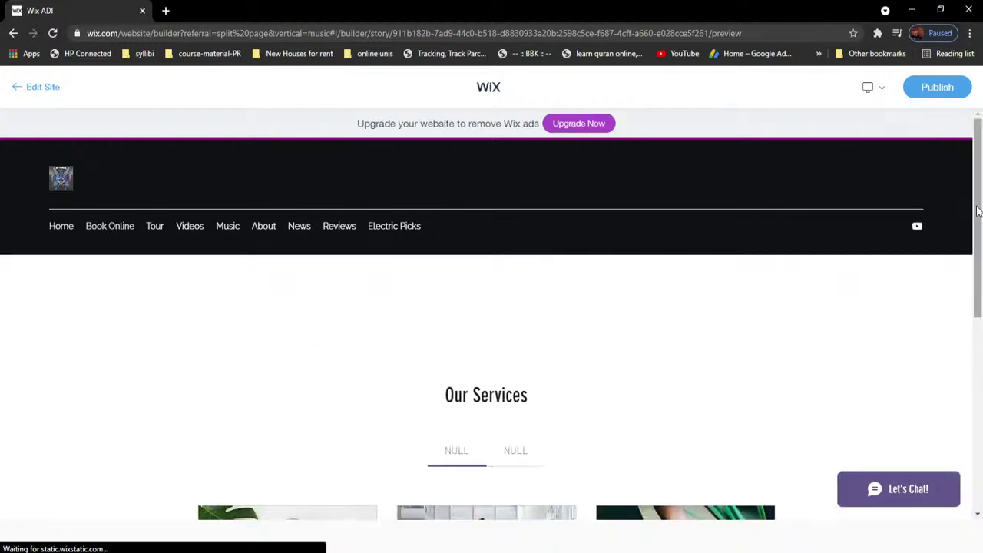
left_click_drag(980, 207, 982, 214)
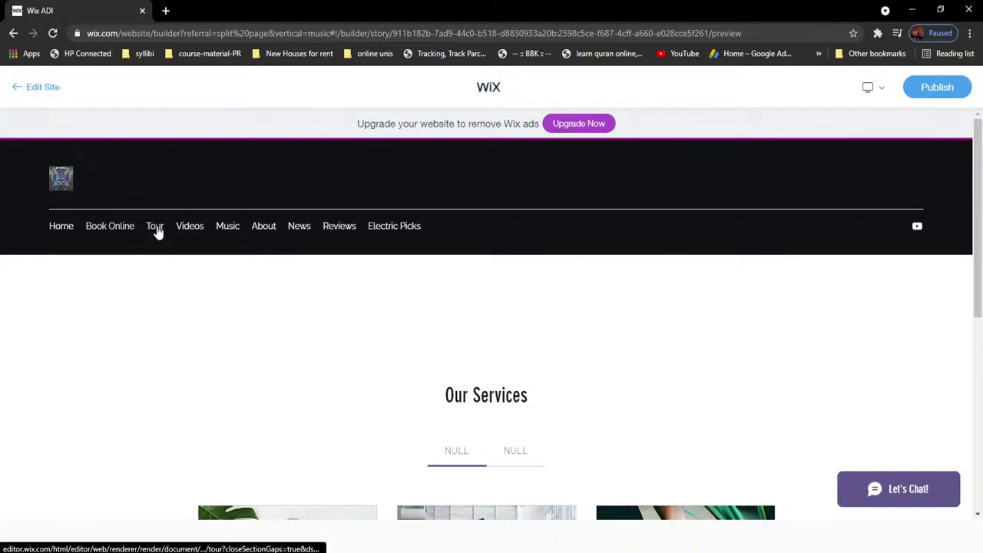
left_click(154, 226)
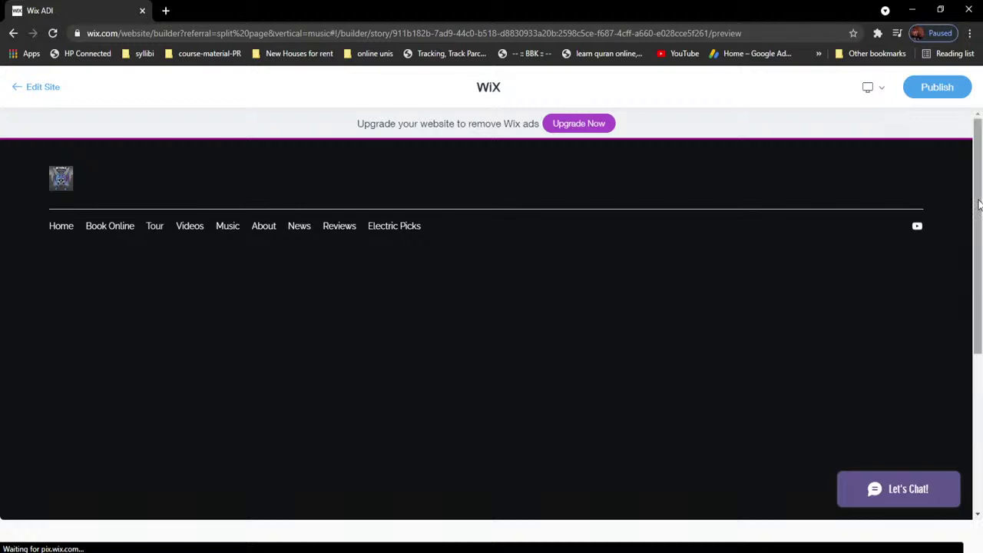
left_click_drag(979, 204, 980, 282)
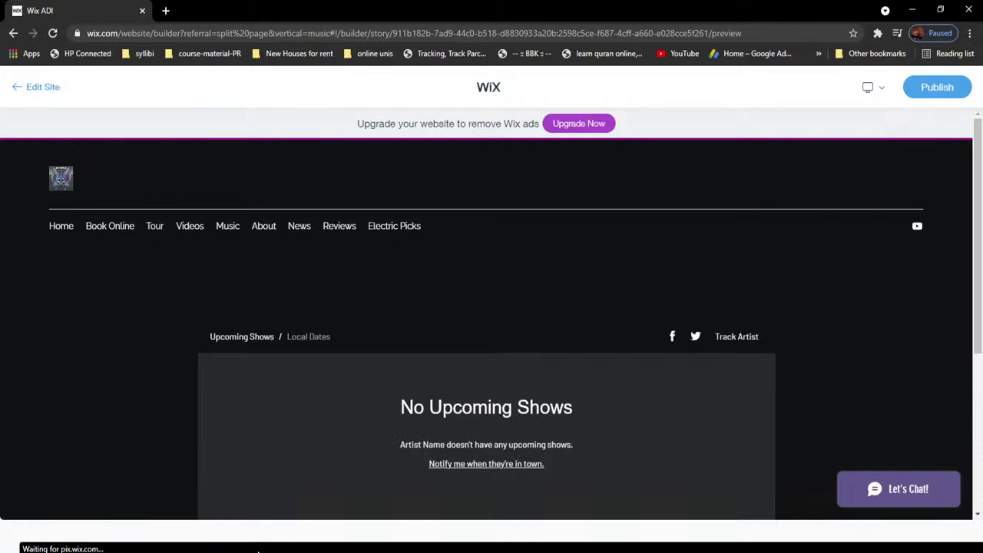
scroll(491, 384, "down", 4)
scroll(957, 166, "up", 4)
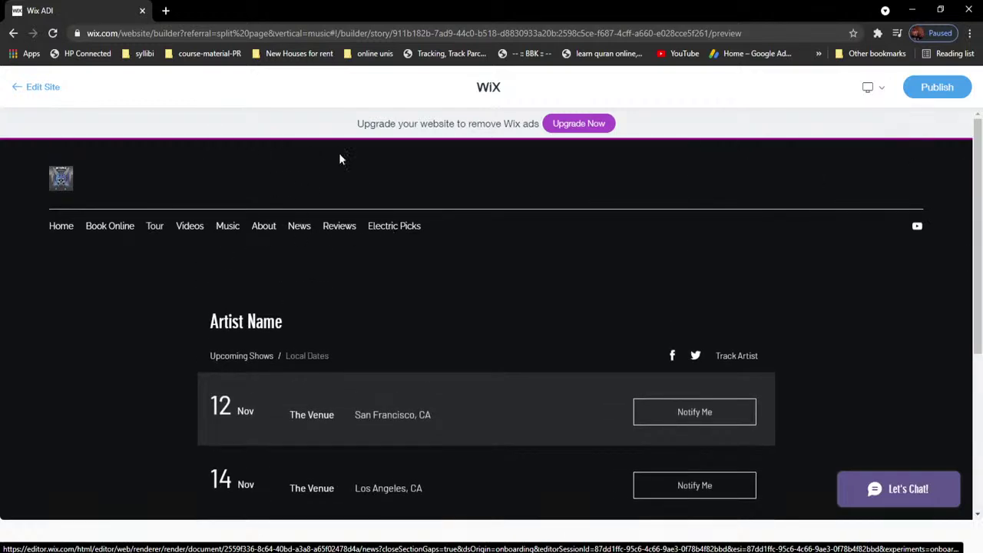
left_click(45, 90)
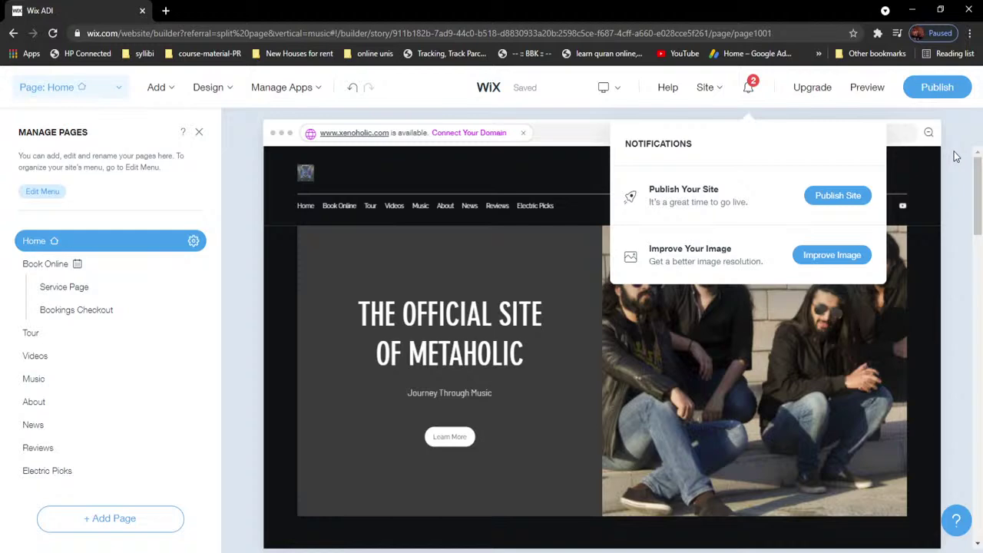
Step: Start publishing on the free Wix.com domain, keeping the site path 'website'
left_click(933, 91)
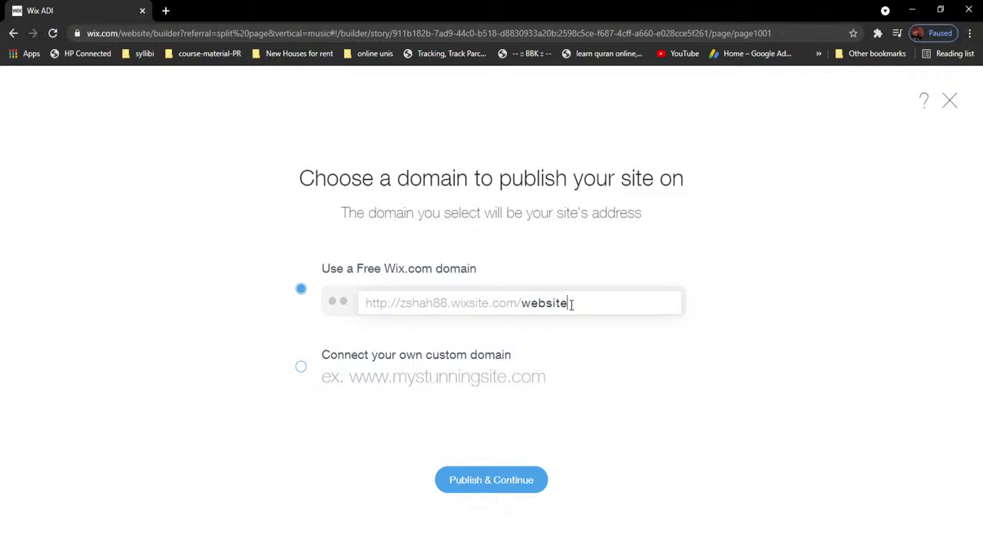
left_click_drag(571, 304, 468, 305)
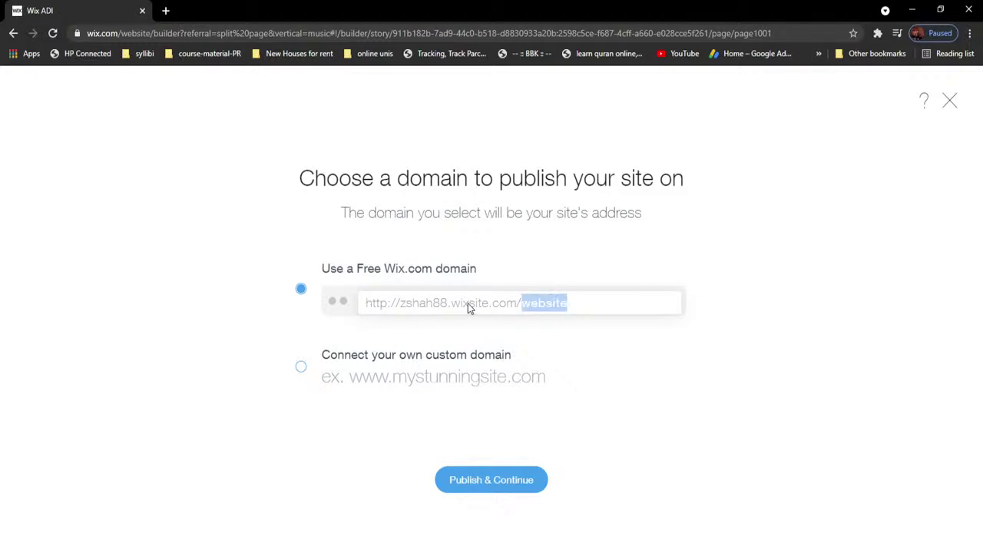
left_click(617, 302)
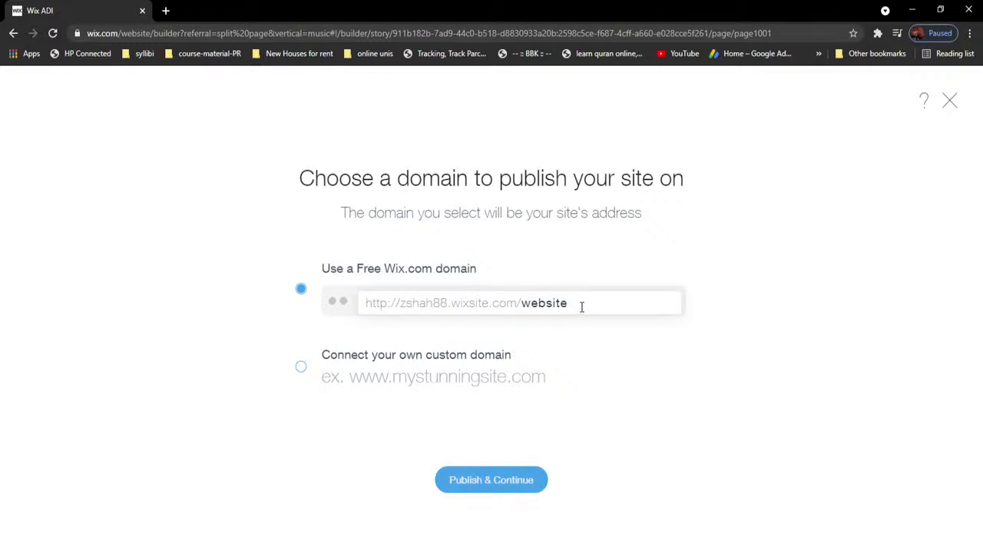
Step: Publish the site on its free domain and open the live site in a new tab
left_click(478, 482)
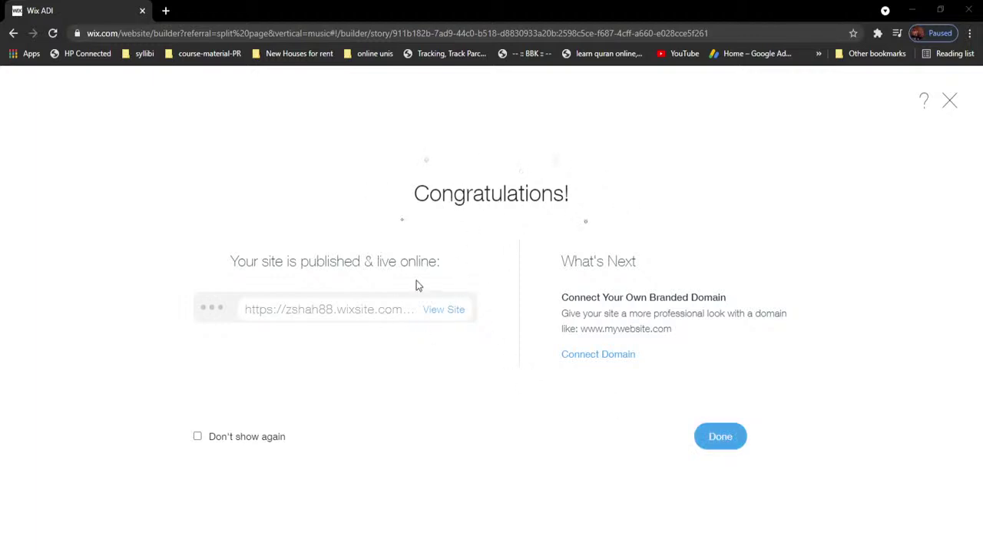
left_click(442, 314)
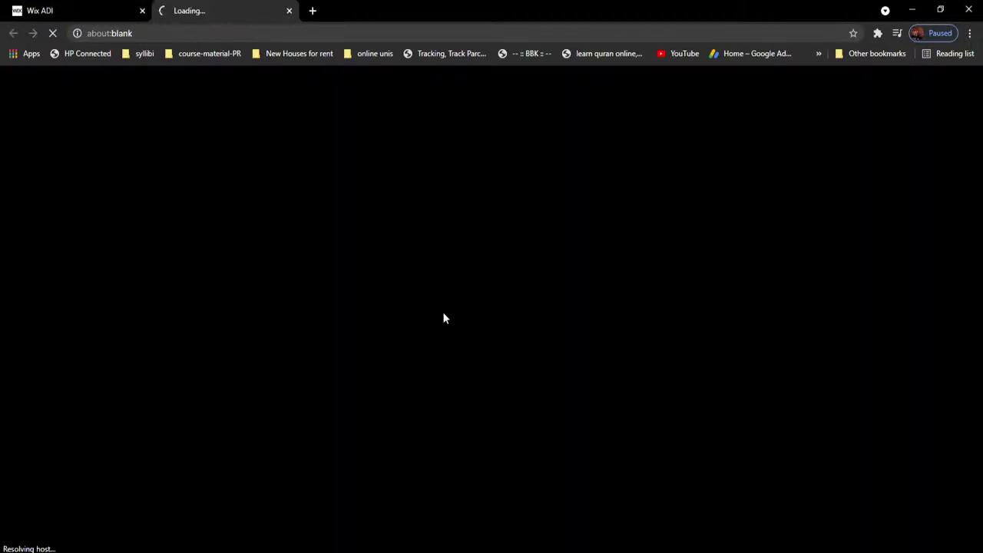
Step: Copy the live site's address from the browser address bar
left_click(207, 33)
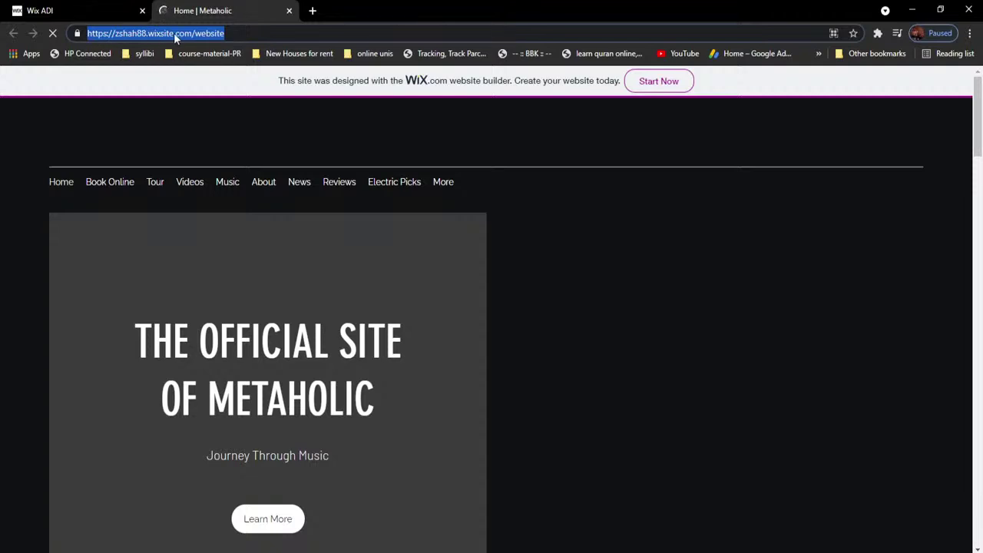
right_click(173, 32)
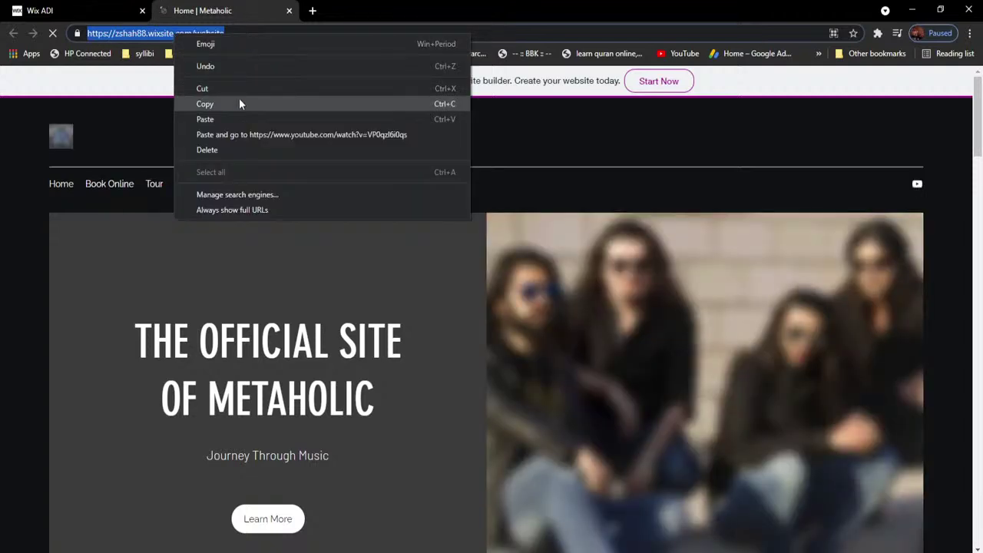
left_click(239, 104)
Step: Browse the live site's Book Online and Tour pages
key("alt+Tab")
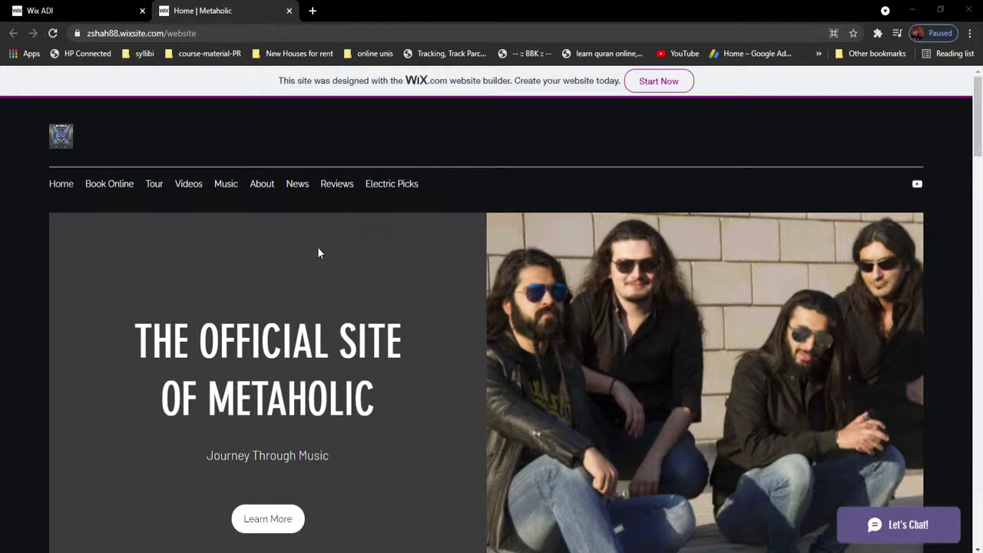
left_click_drag(977, 143, 972, 134)
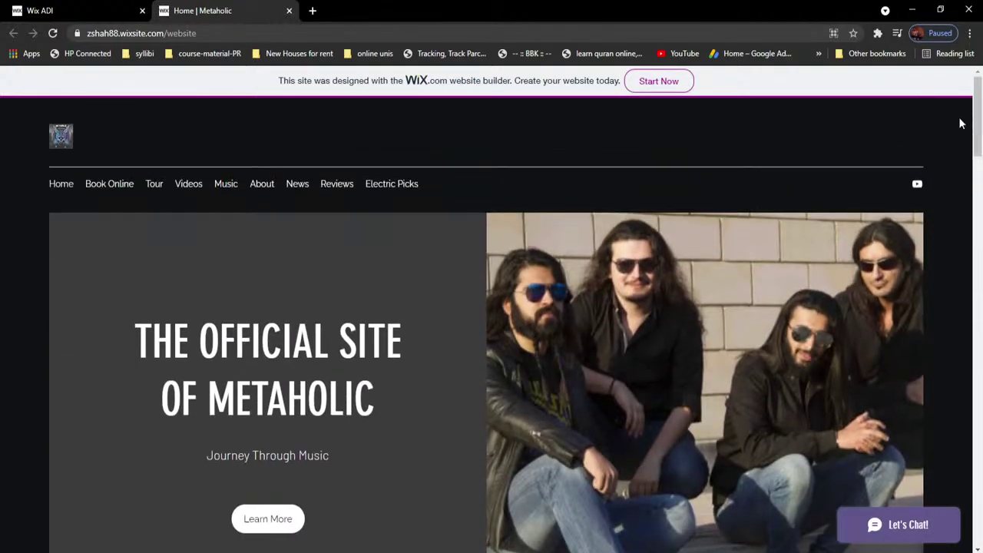
left_click(114, 186)
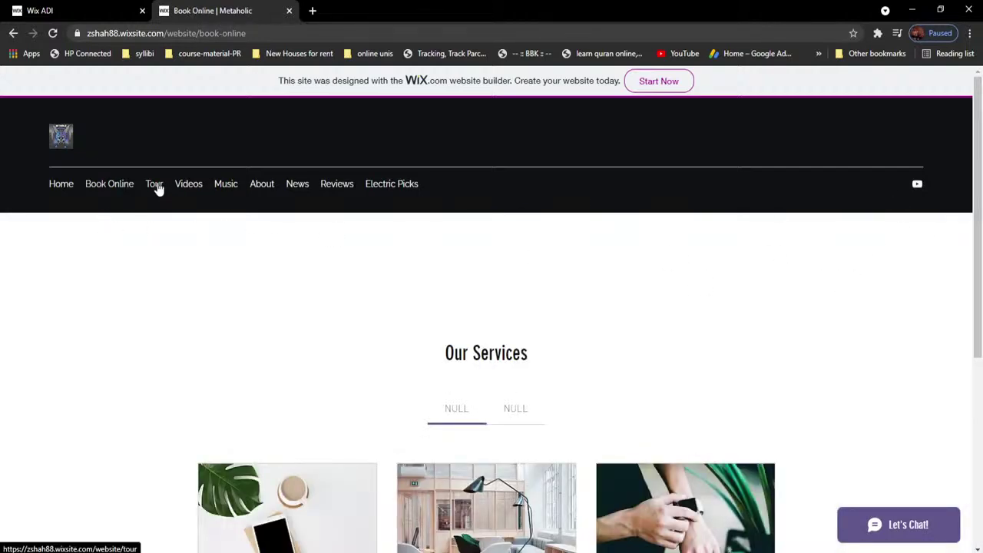
left_click(154, 187)
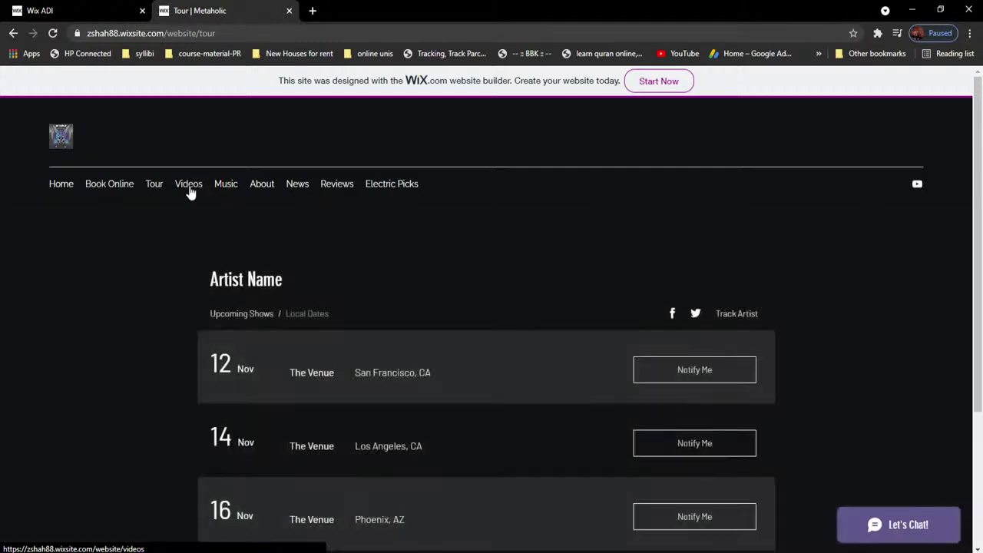
Step: Open and close the band's YouTube channel, then select the Tour page address
left_click(918, 186)
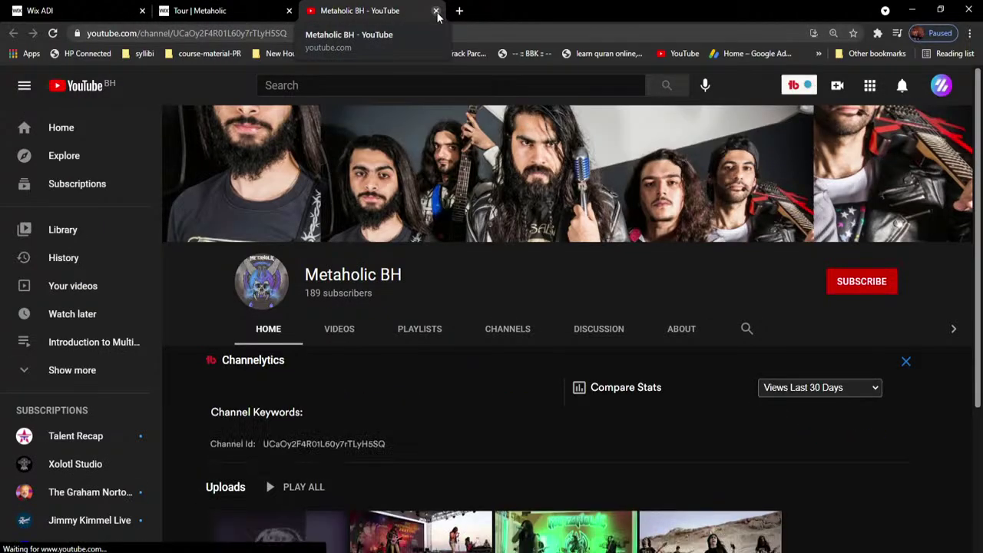
left_click(436, 13)
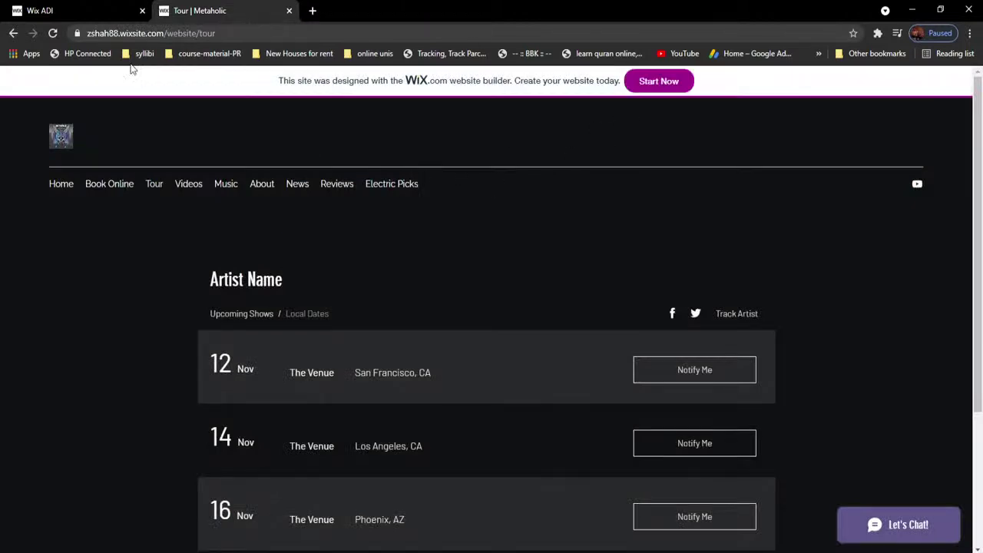
double_click(130, 34)
triple_click(179, 34)
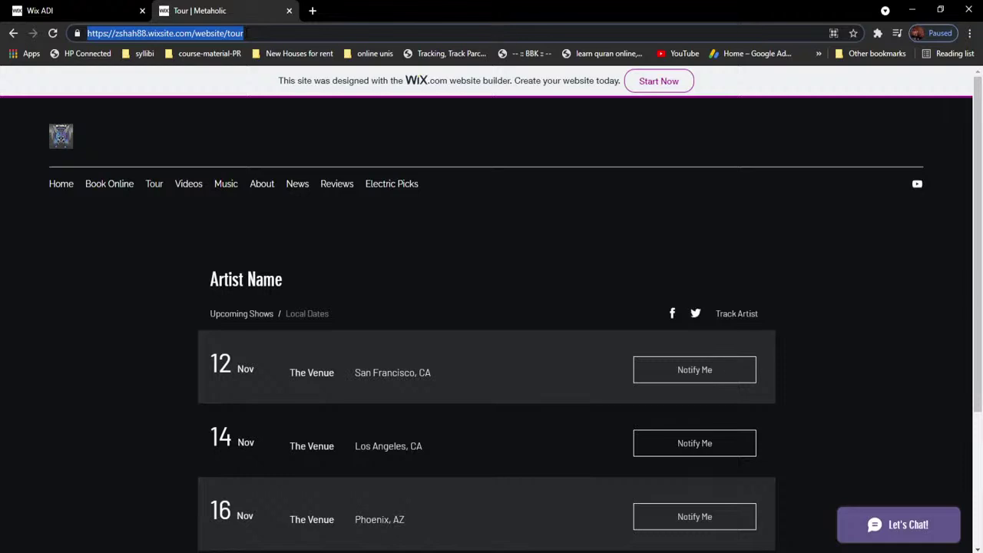
Step: Look over the live Tour page once more, then return to the Wix ADI tab
left_click(95, 14)
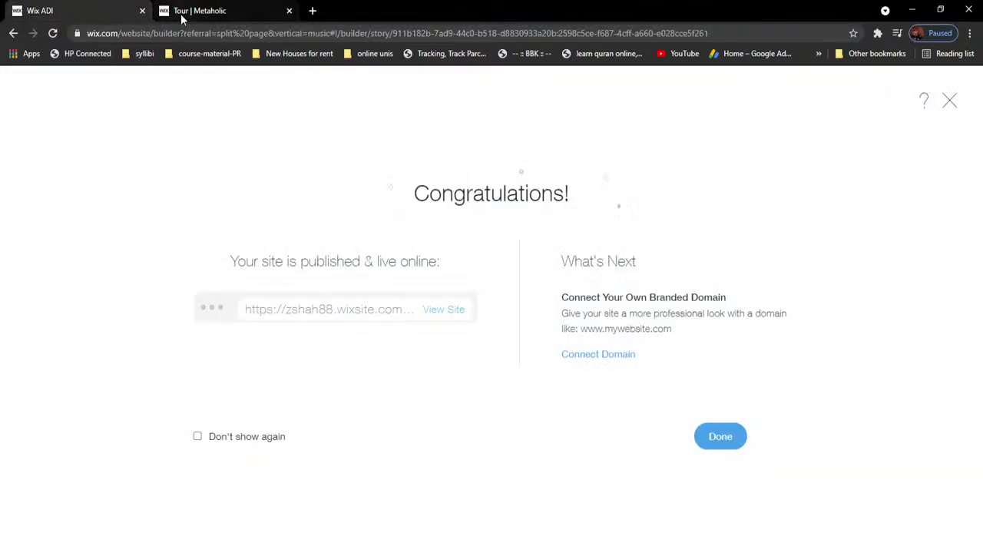
left_click(221, 11)
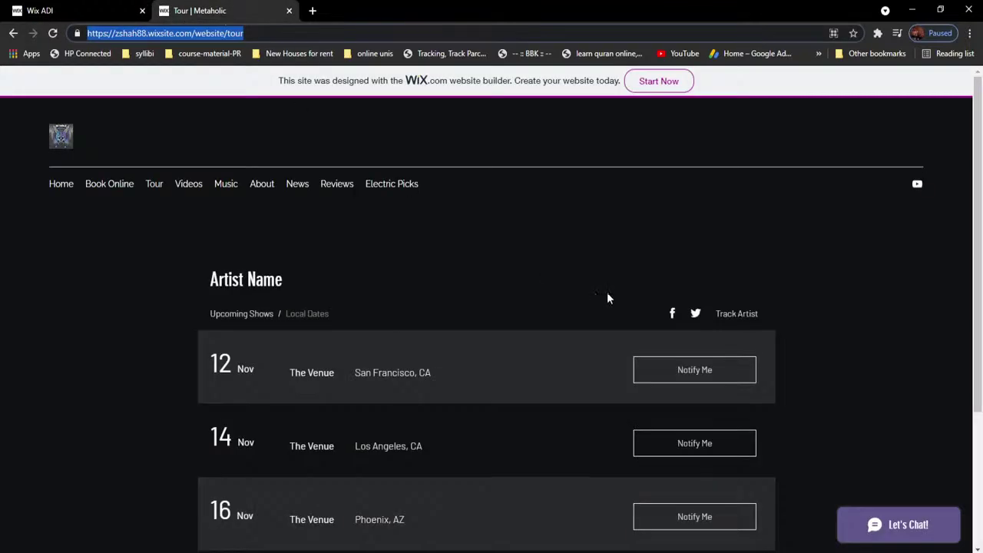
left_click(856, 299)
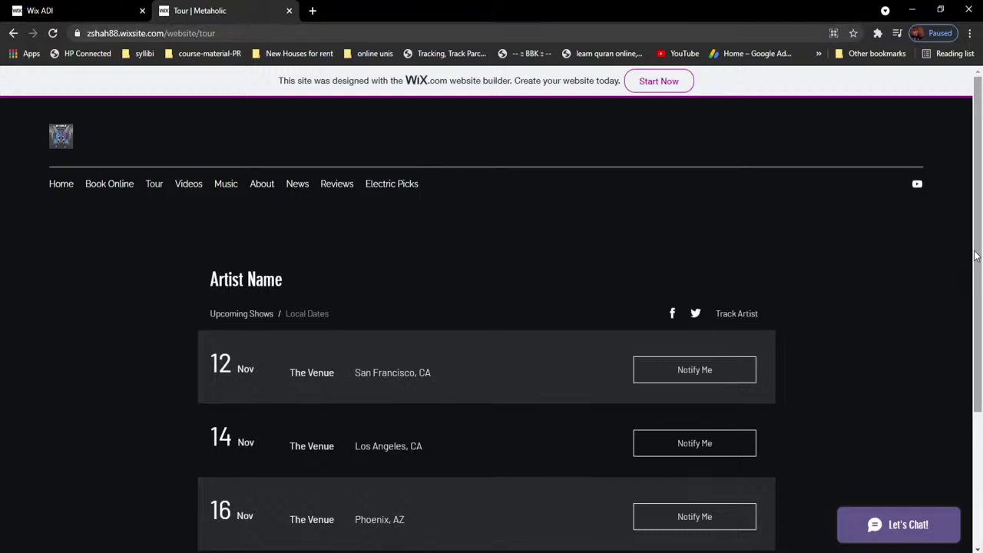
scroll(981, 330, "down", 2)
left_click_drag(982, 331, 972, 229)
left_click(73, 19)
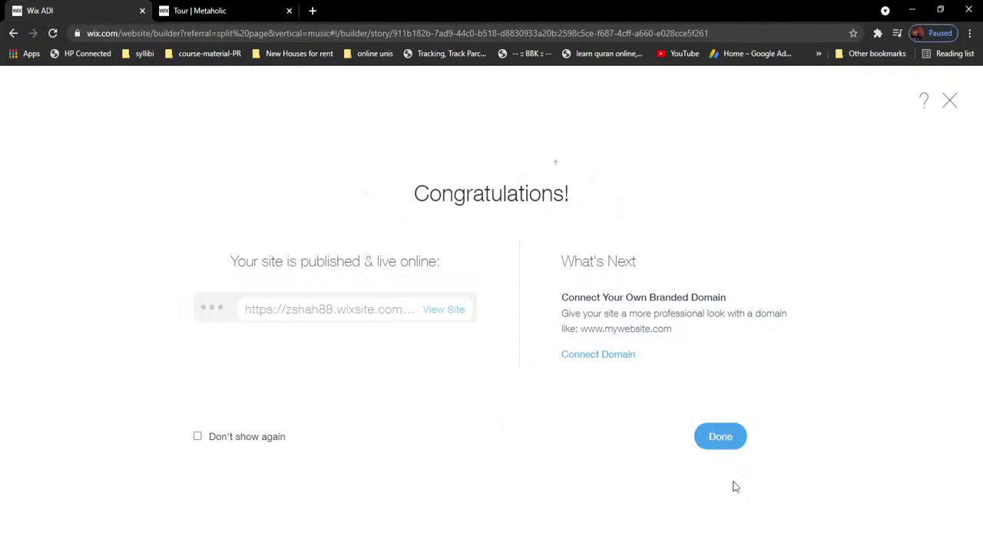
Step: Close the publish confirmation and open the site pages list and notifications
left_click(715, 444)
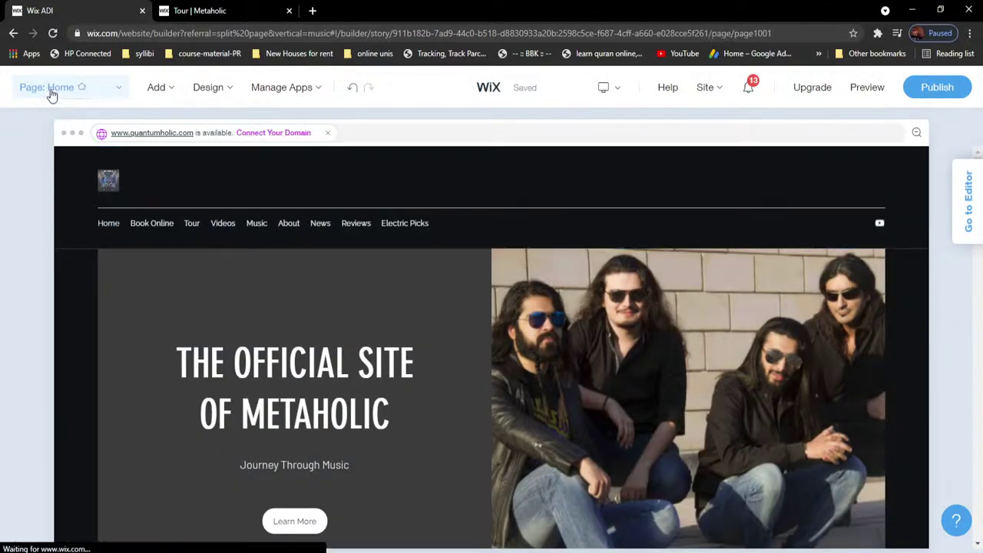
left_click(51, 89)
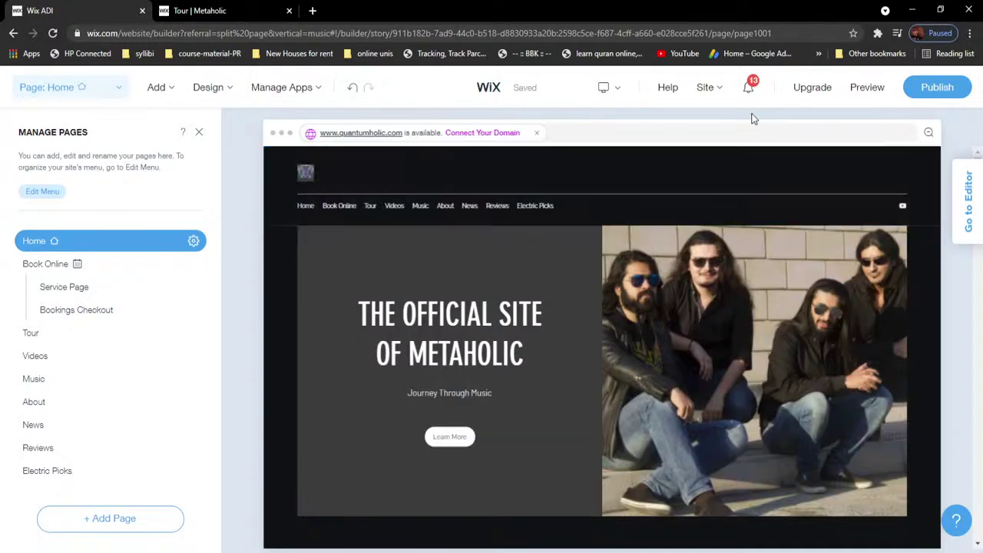
left_click(749, 92)
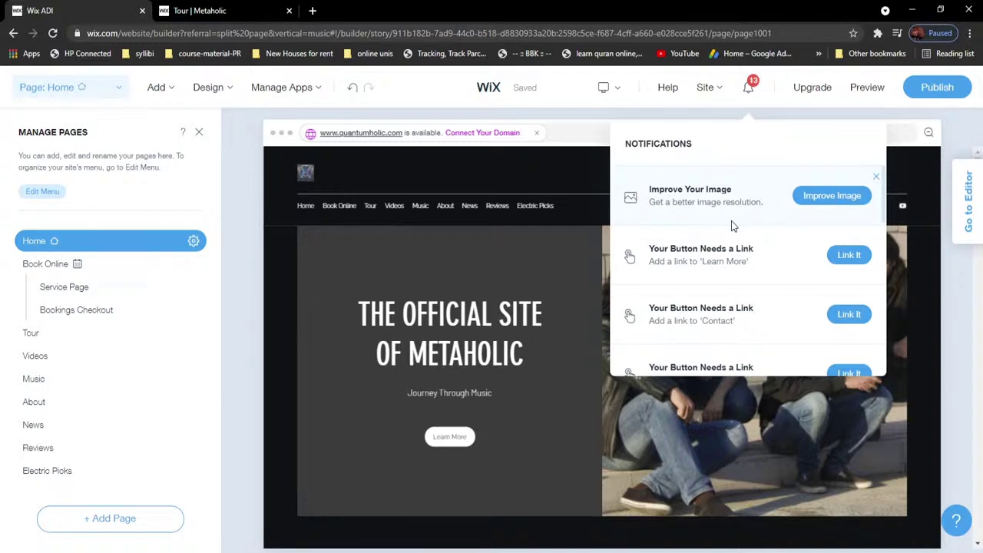
Step: Review the notifications and bring up the prompt to move the site to the full Editor
scroll(732, 220, "down", 2)
scroll(737, 316, "down", 5)
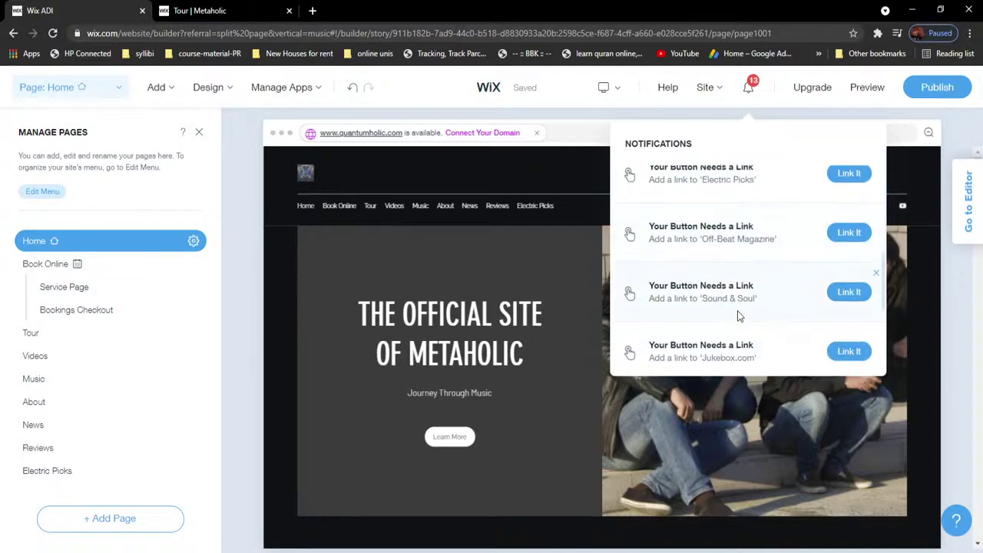
scroll(802, 325, "up", 7)
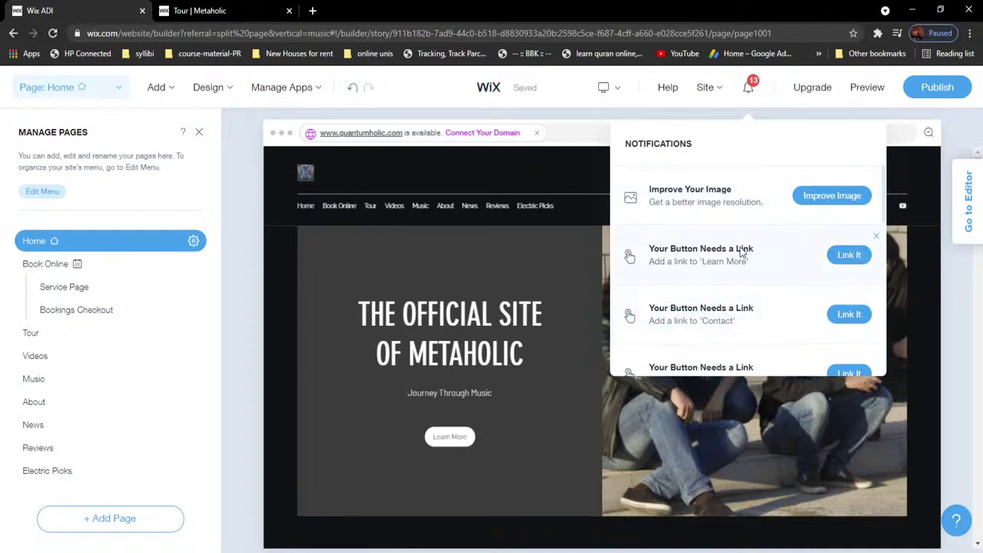
scroll(744, 258, "down", 7)
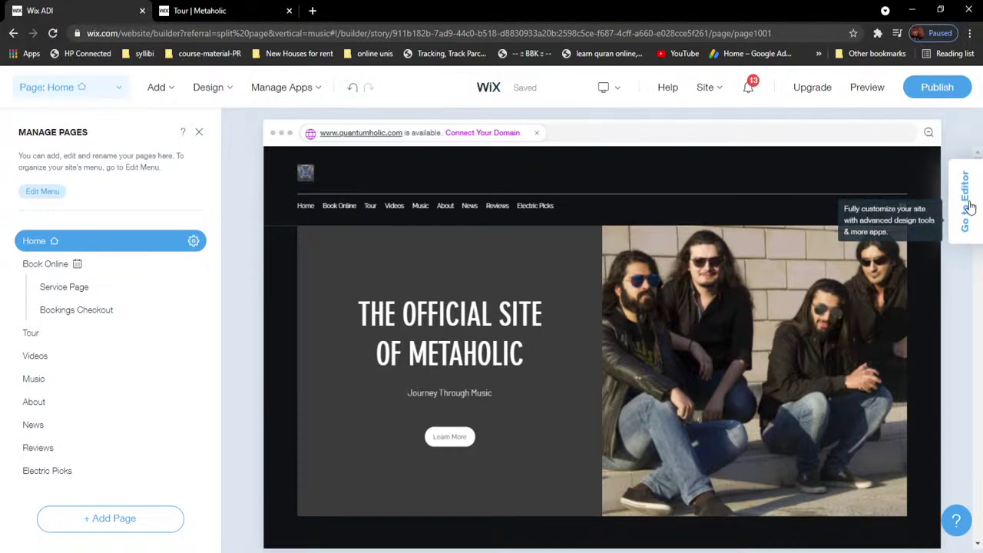
left_click(968, 223)
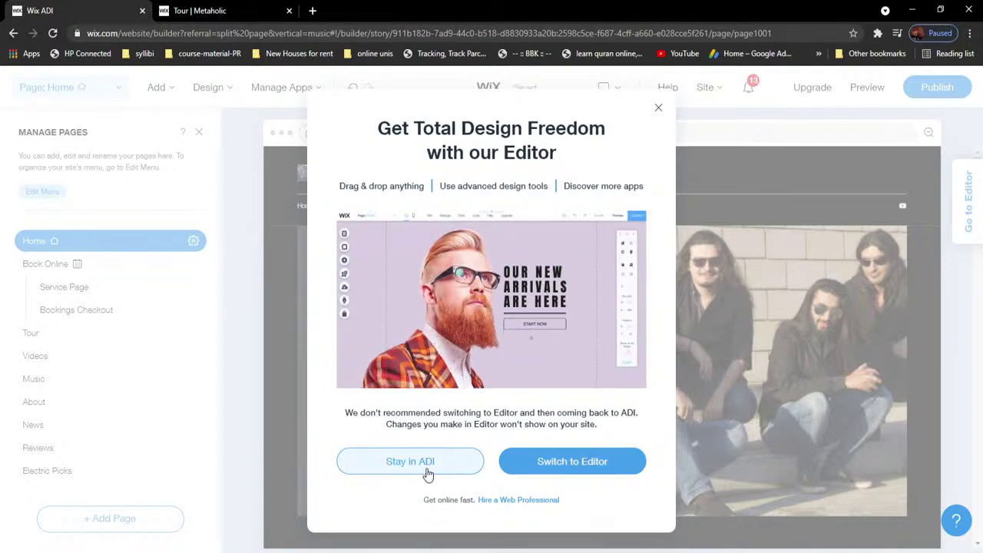
Step: Confirm Switch to Editor to move the Metaholic site into the full Wix Editor
left_click(587, 465)
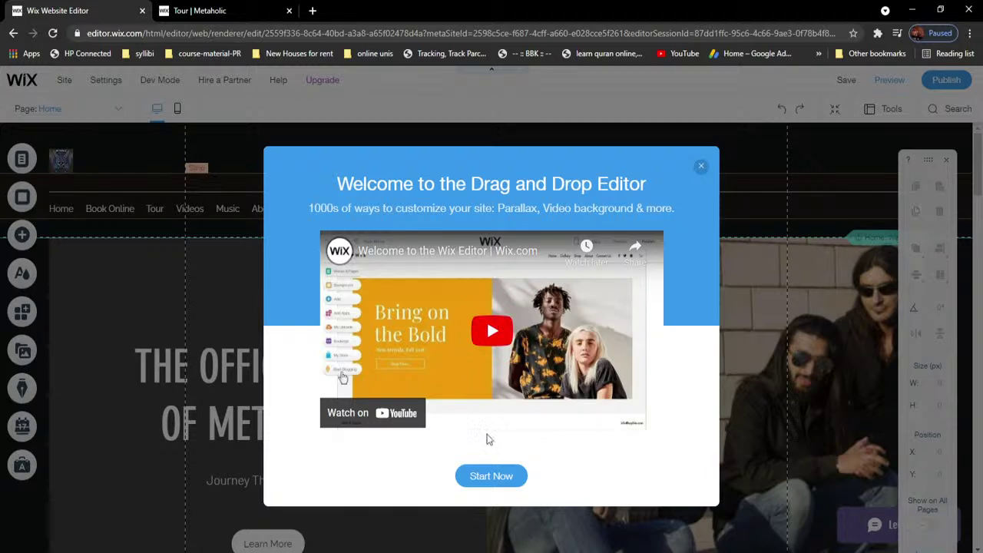
left_click(700, 169)
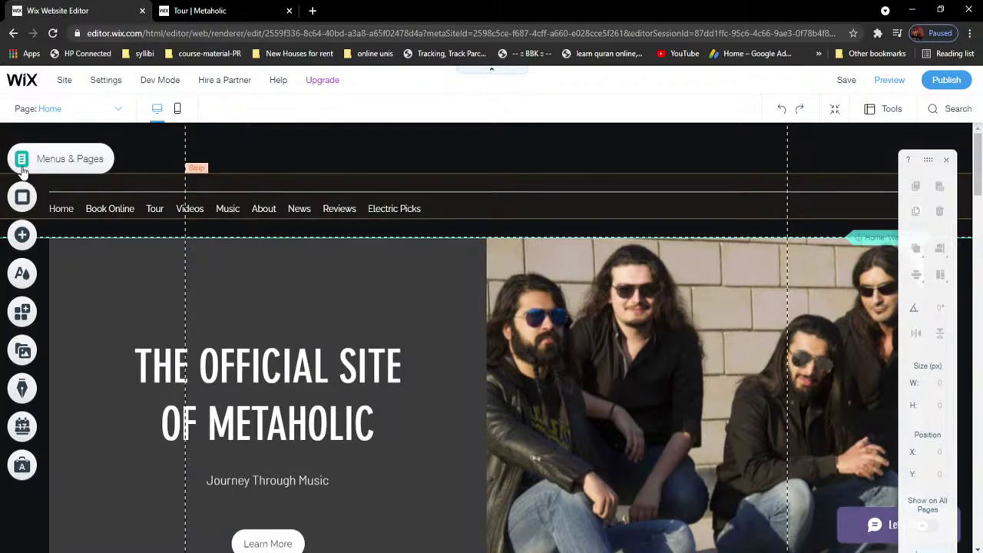
left_click(23, 168)
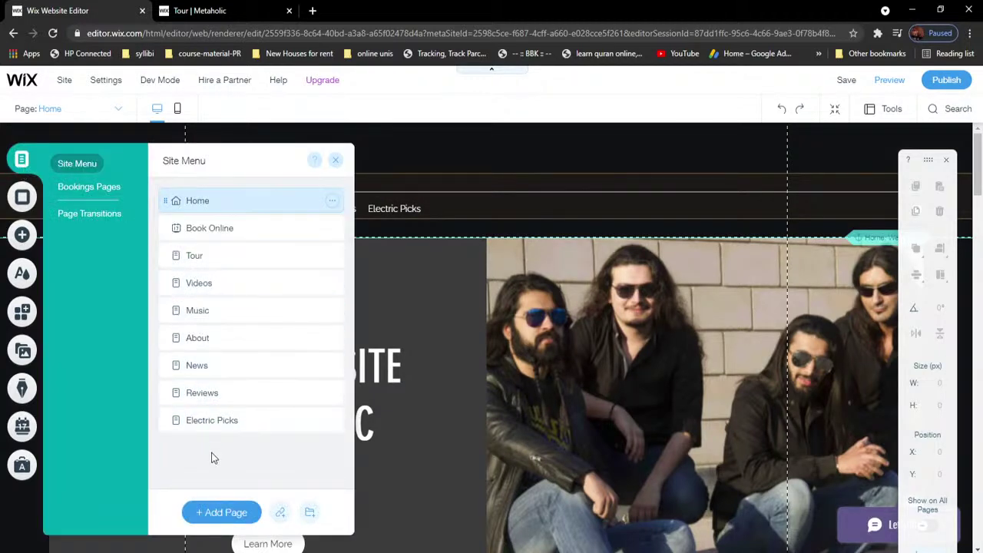
left_click(88, 217)
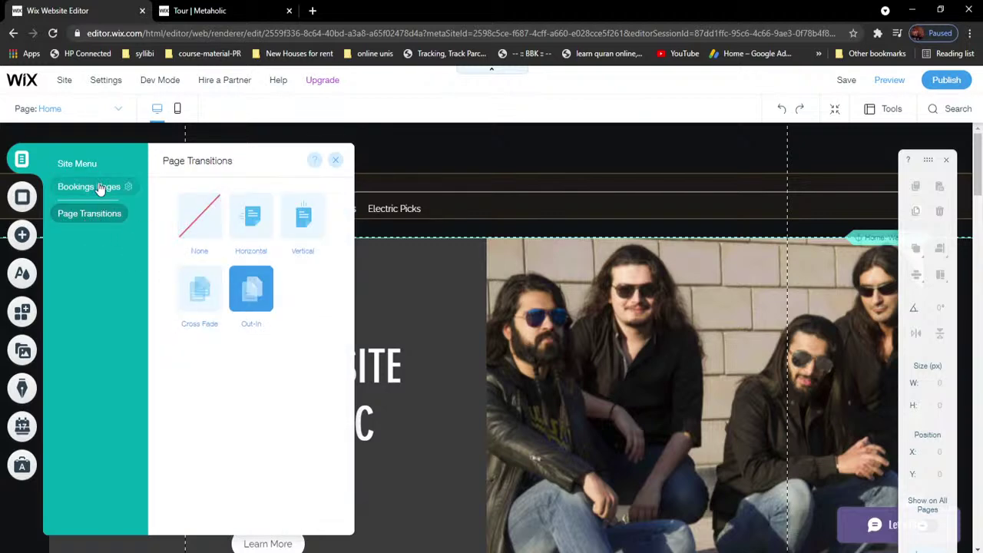
left_click(100, 189)
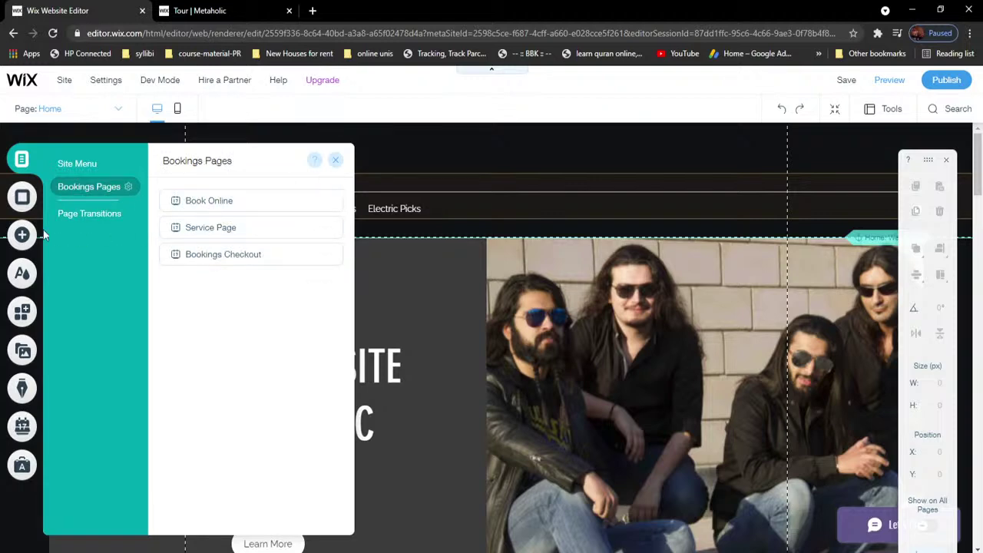
left_click(22, 196)
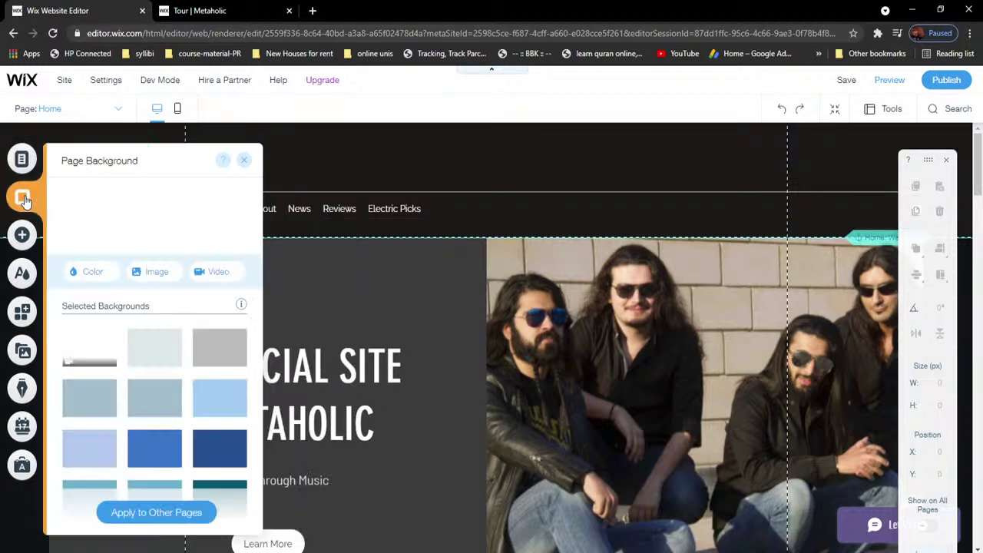
left_click(23, 235)
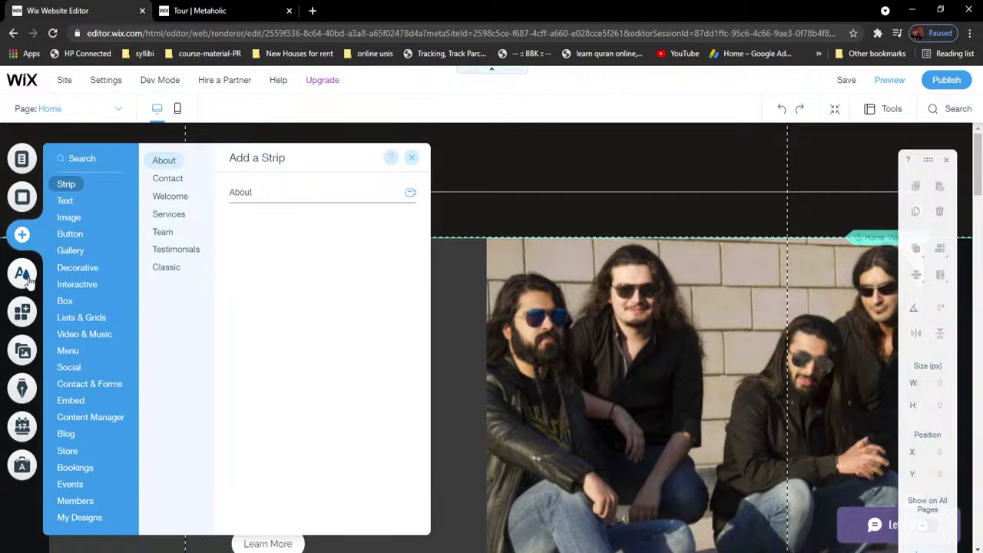
left_click(29, 315)
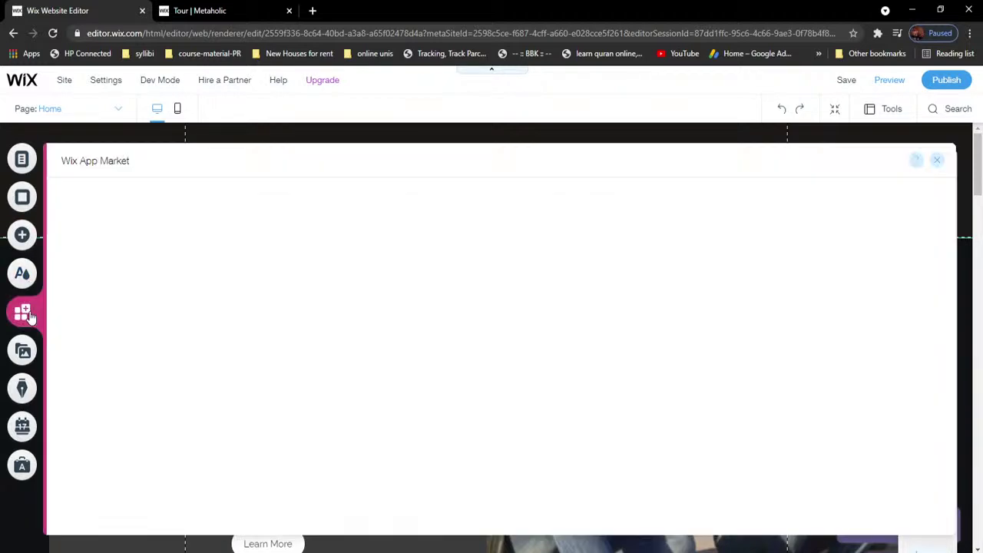
left_click(936, 161)
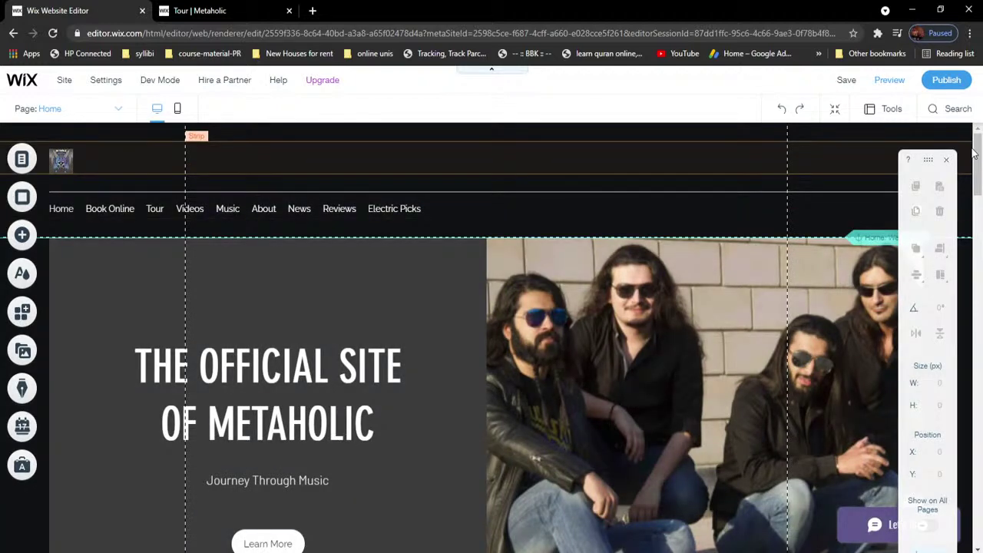
Step: Move the navigation menu up into the header strip
left_click(336, 210)
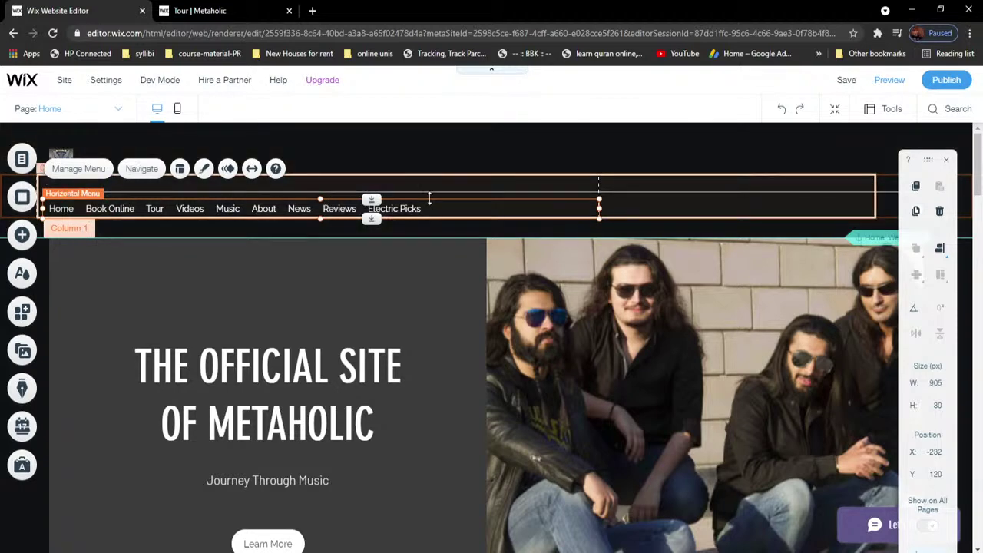
left_click_drag(429, 201, 435, 199)
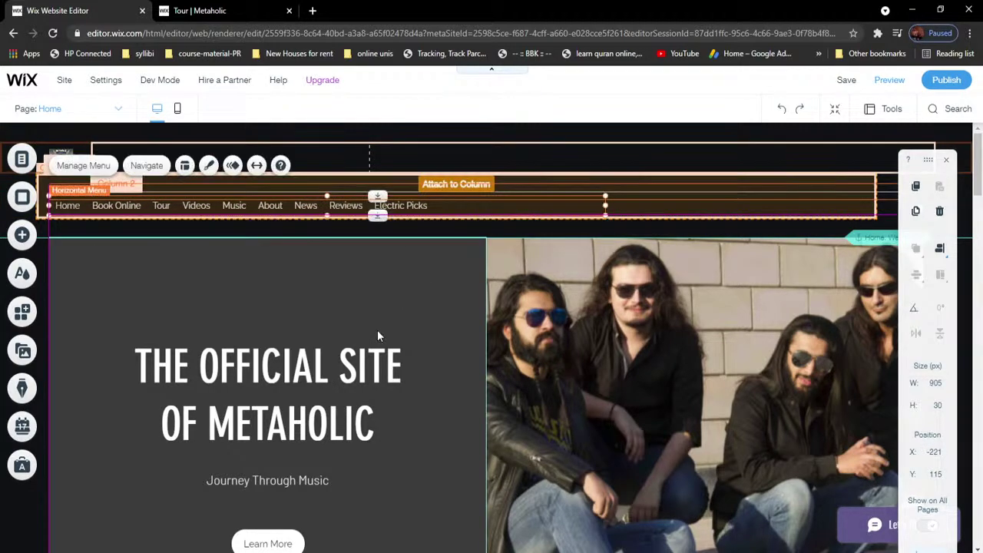
left_click(315, 359)
Step: Raise the Learn More button and tagline closer beneath the hero title
scroll(330, 376, "down", 3)
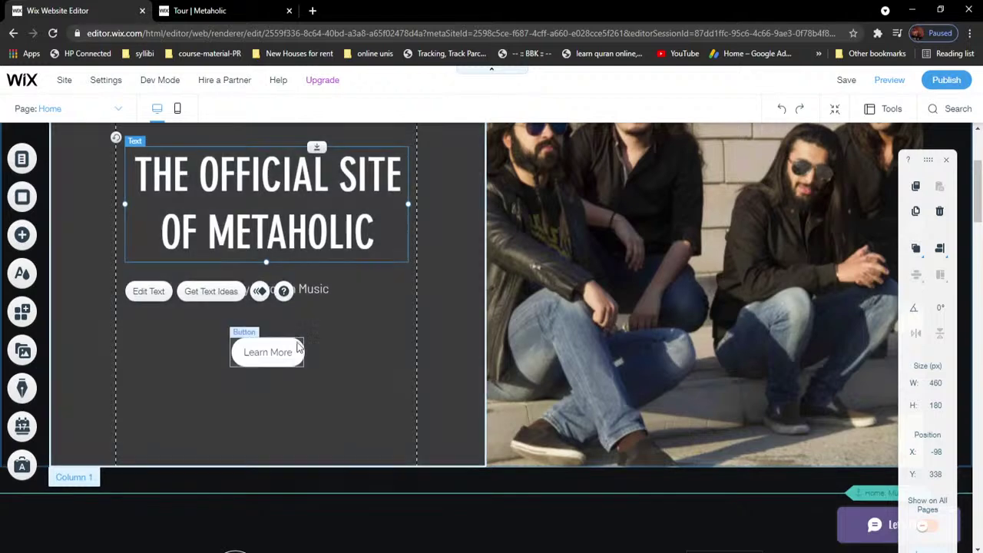
left_click(284, 350)
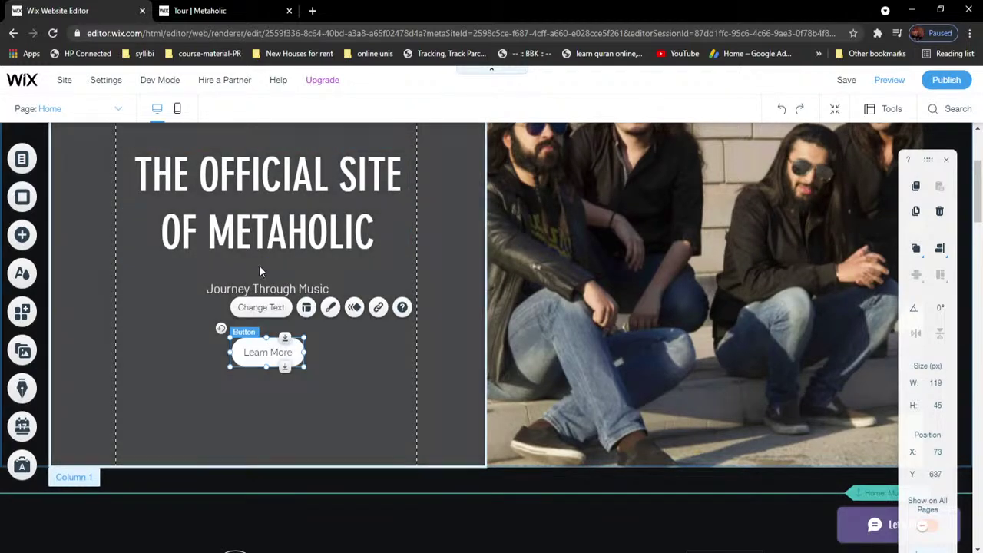
left_click_drag(273, 341, 273, 317)
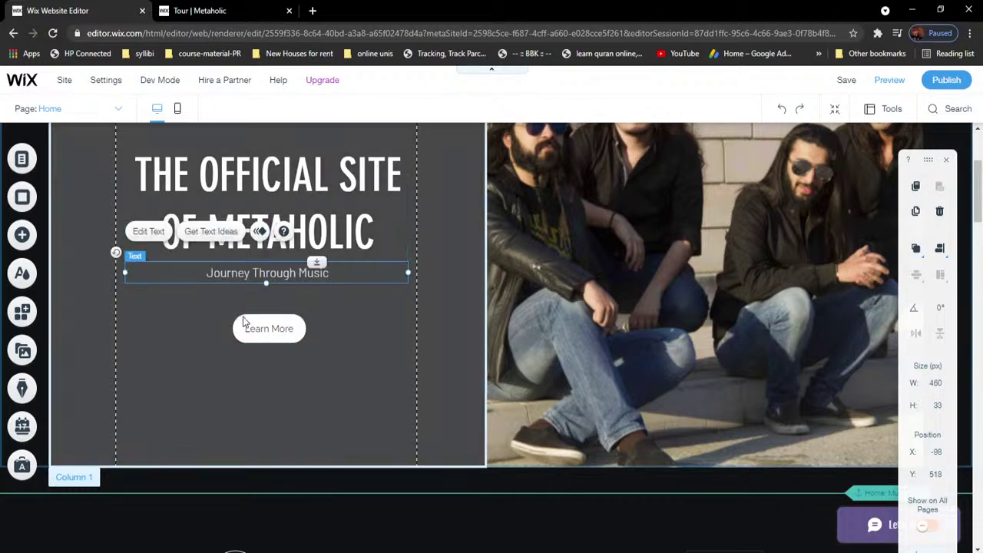
left_click_drag(244, 314, 247, 305)
Step: Shorten the hero strip from its bottom edge to 1423 × 664 px
left_click(566, 315)
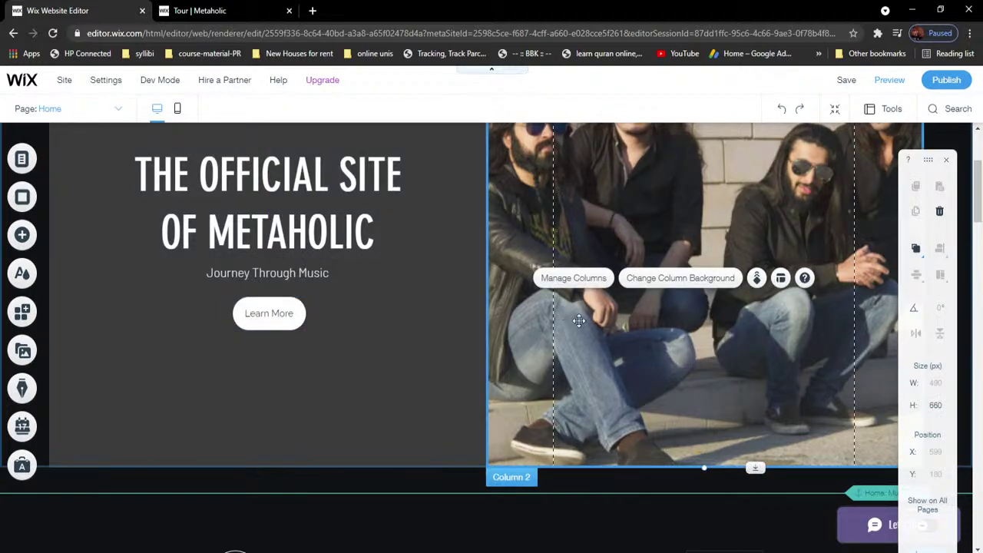
scroll(547, 351, "up", 2)
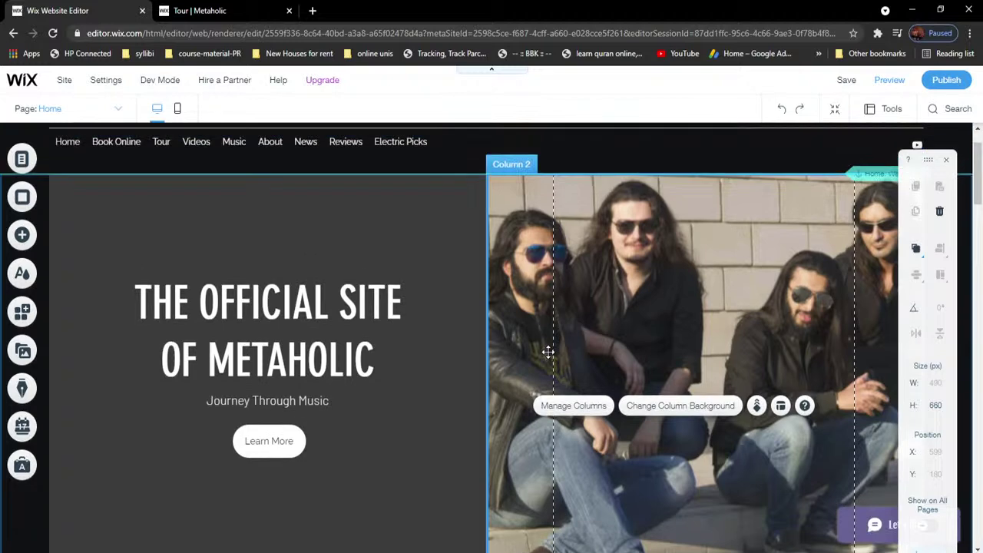
scroll(512, 402, "down", 1)
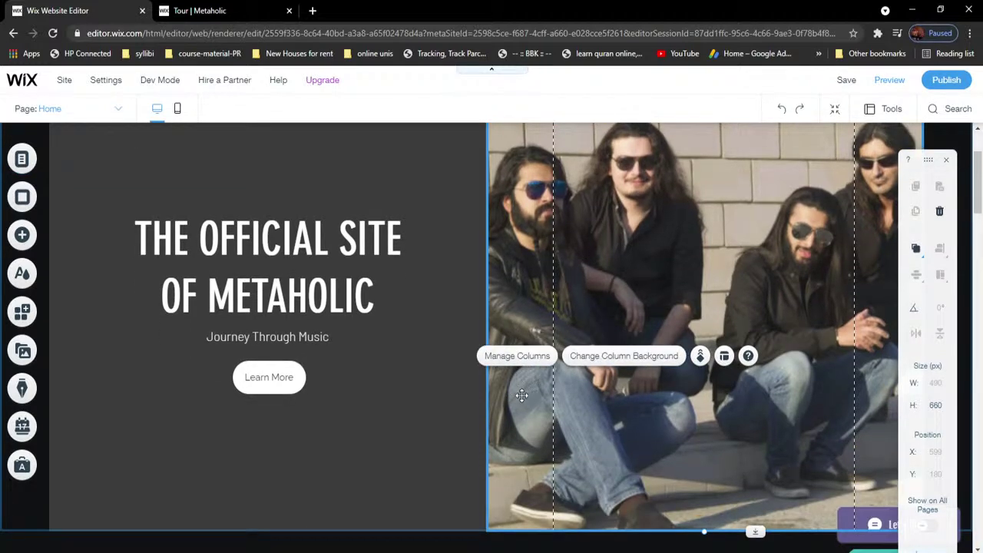
left_click(524, 398)
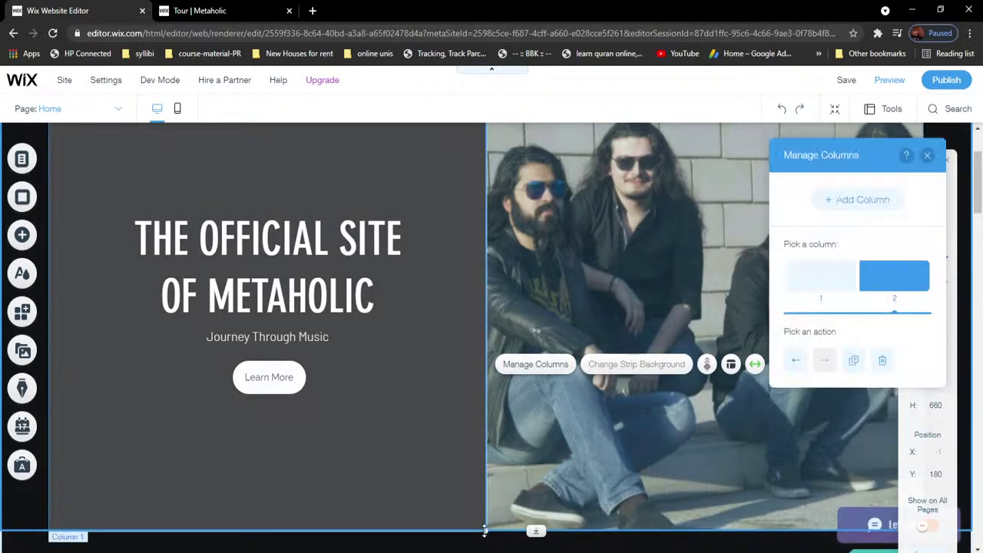
left_click_drag(487, 538, 487, 531)
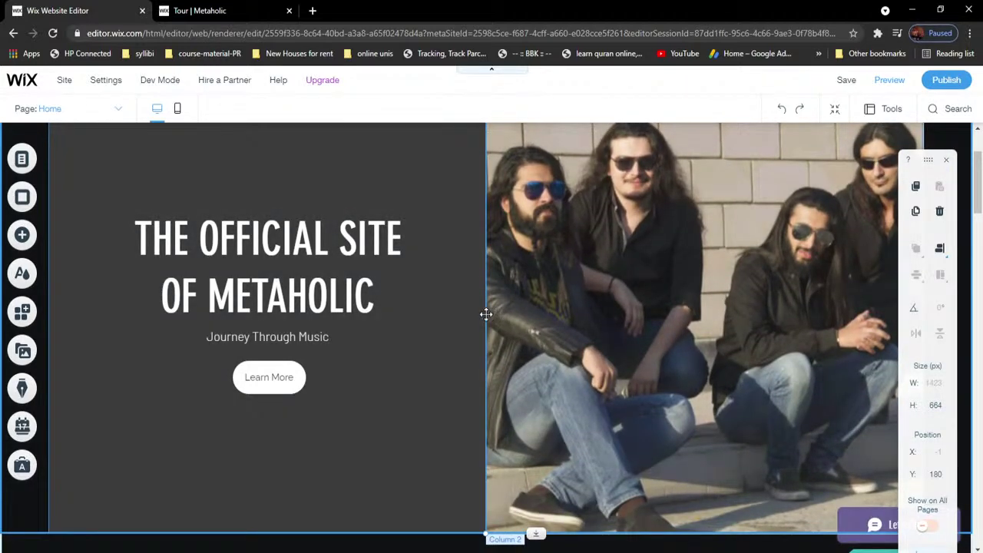
scroll(659, 377, "down", 7)
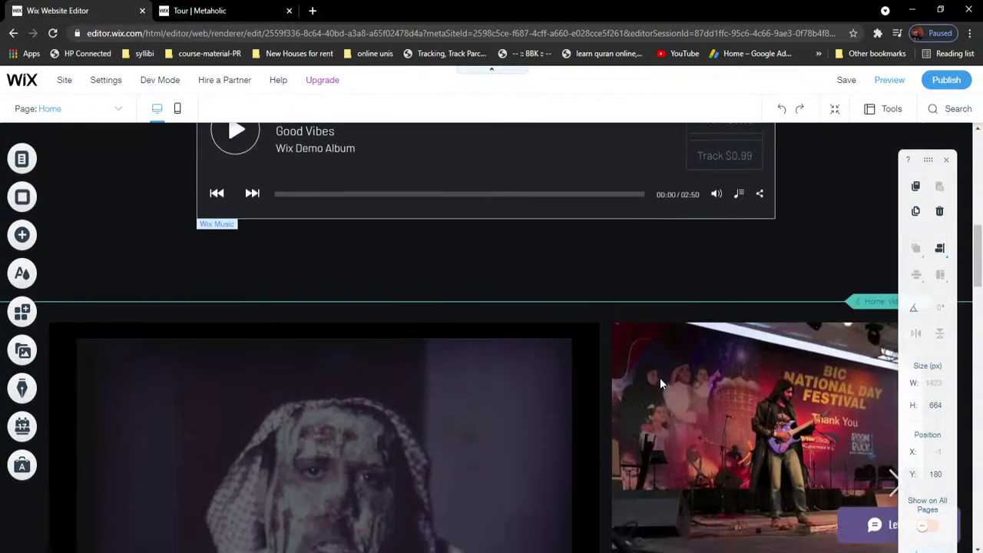
scroll(659, 378, "down", 3)
scroll(660, 377, "down", 8)
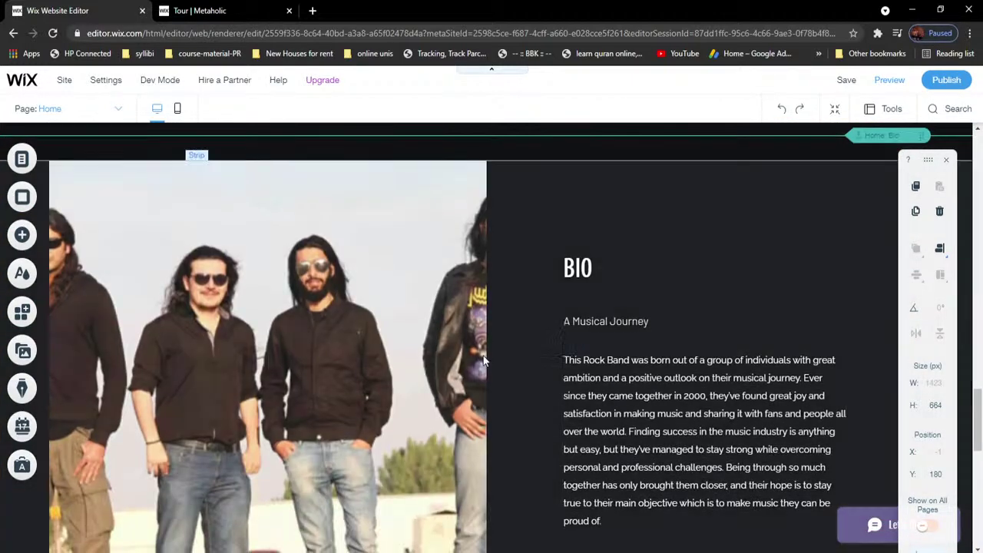
left_click(462, 343)
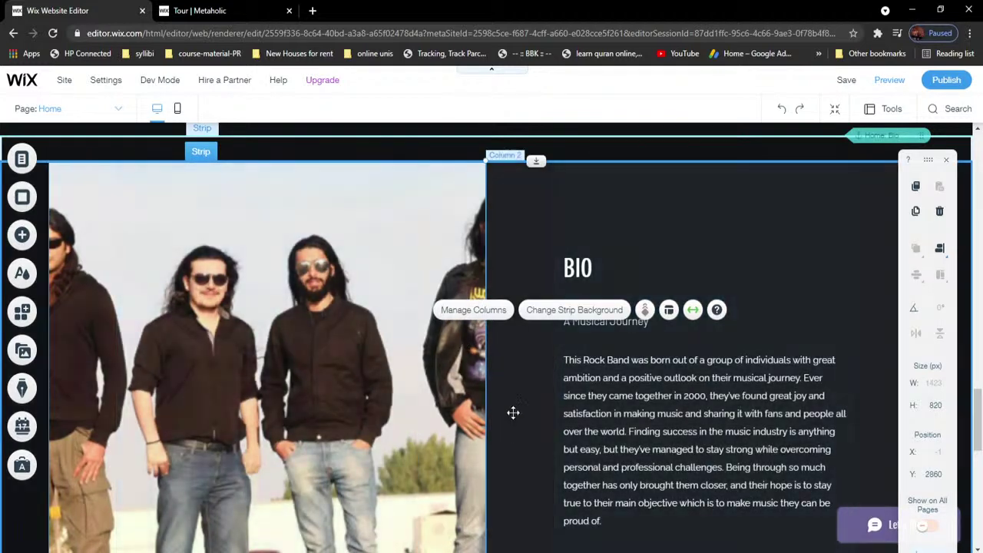
scroll(313, 260, "down", 1)
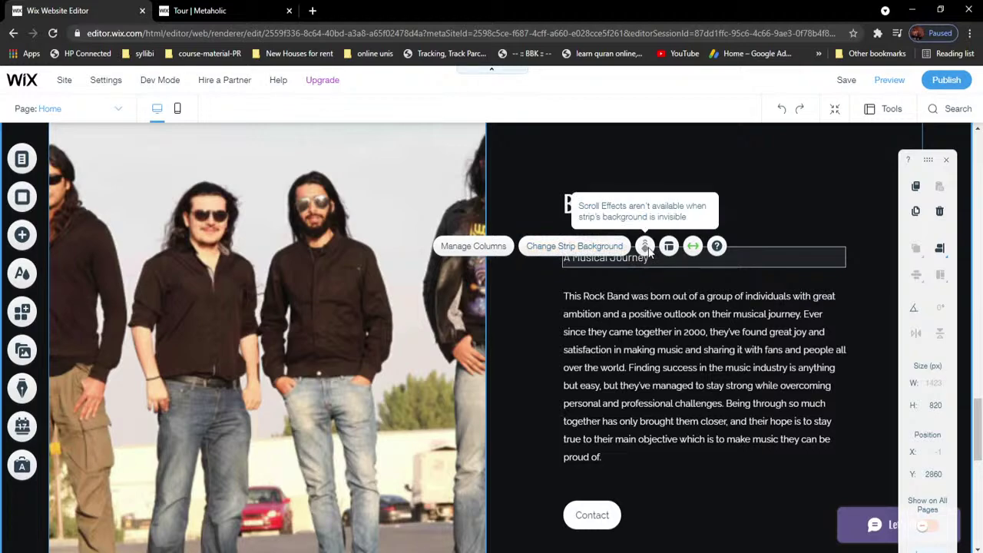
scroll(612, 361, "up", 3)
scroll(612, 380, "down", 15)
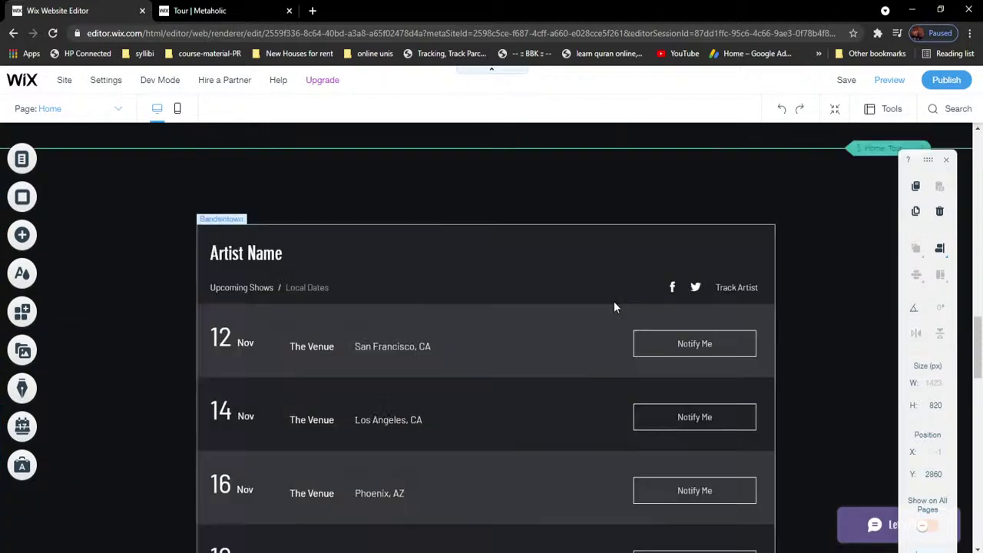
scroll(616, 305, "up", 20)
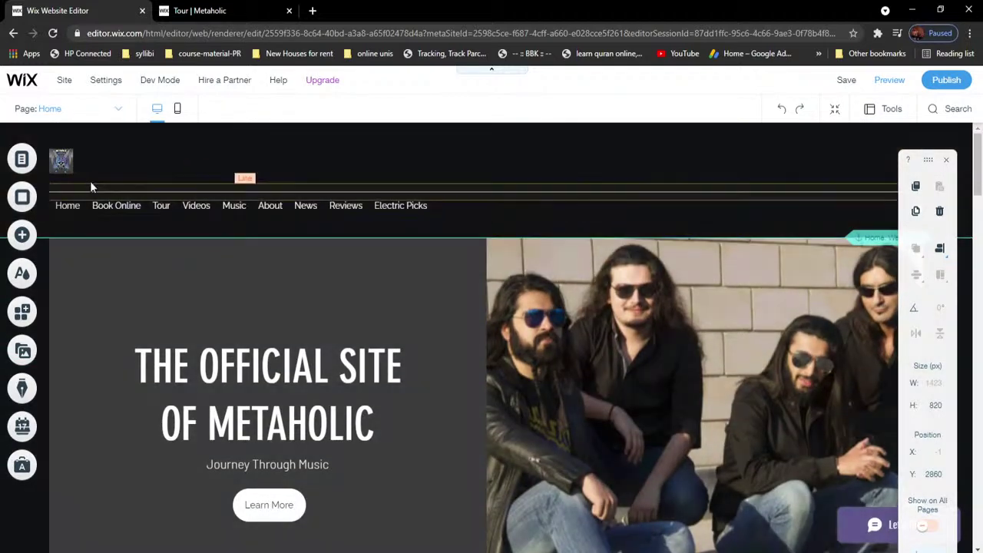
Step: Shrink the band logo at the header's top-left slightly by dragging its resize handle
left_click(66, 164)
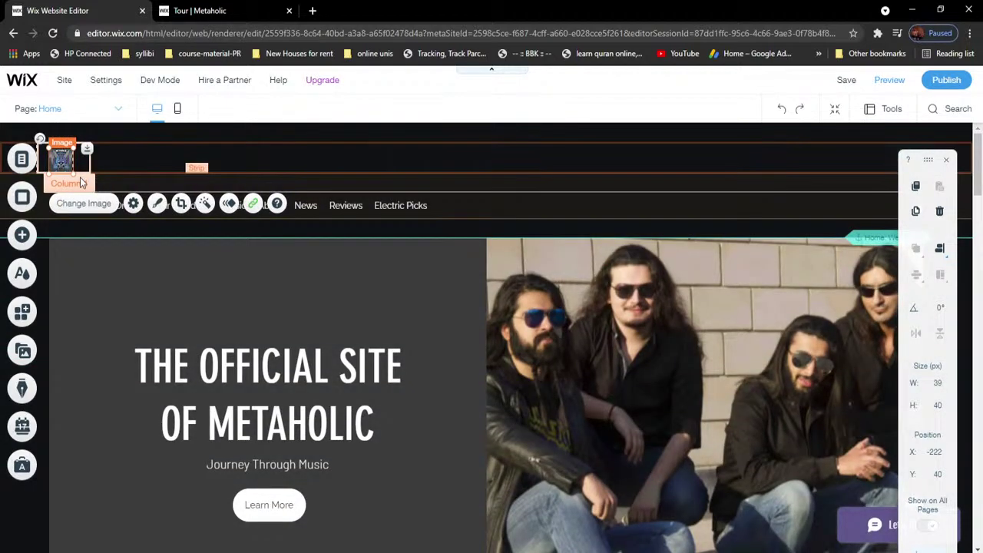
left_click_drag(75, 174, 73, 163)
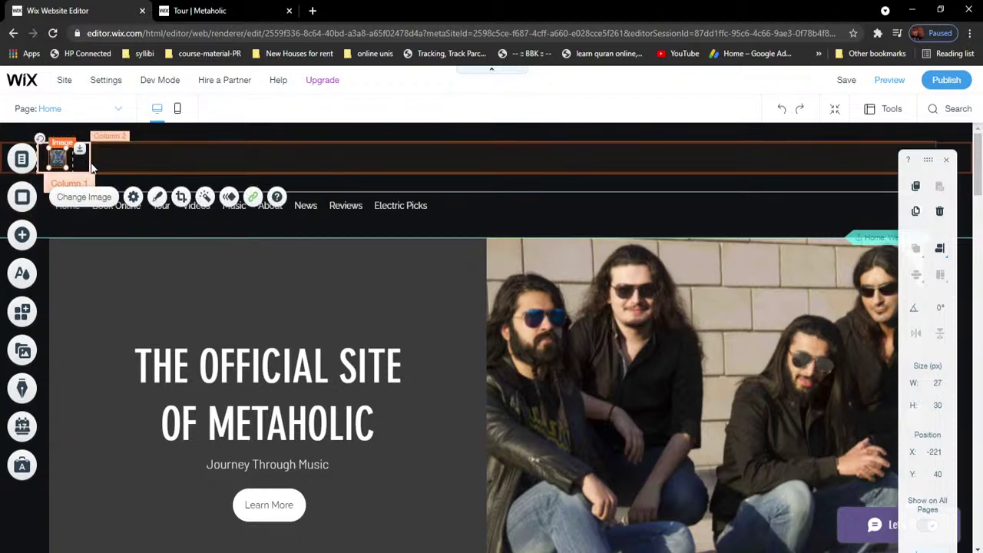
left_click(90, 162)
left_click(86, 163)
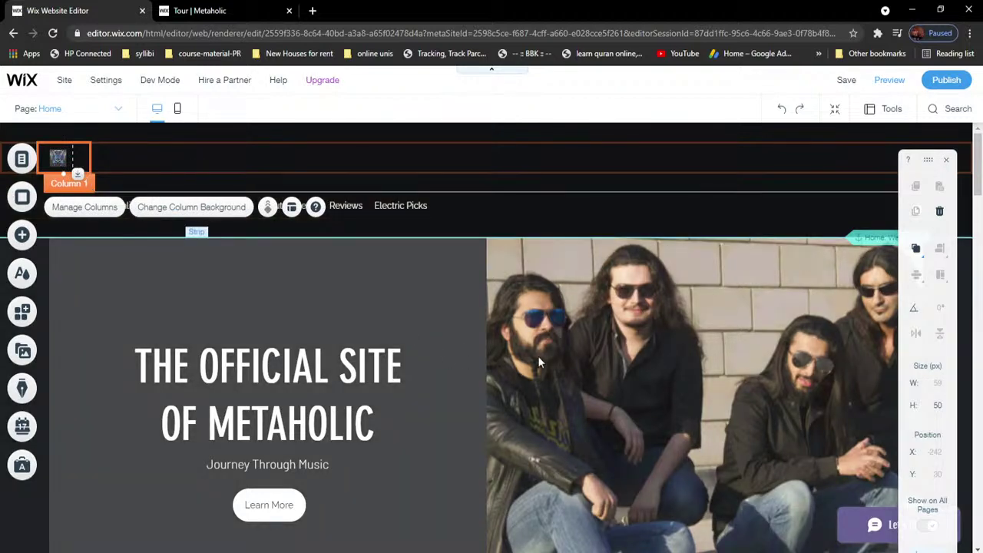
Step: Select the hero strip and site header, then check the page list while staying on Home
left_click(538, 361)
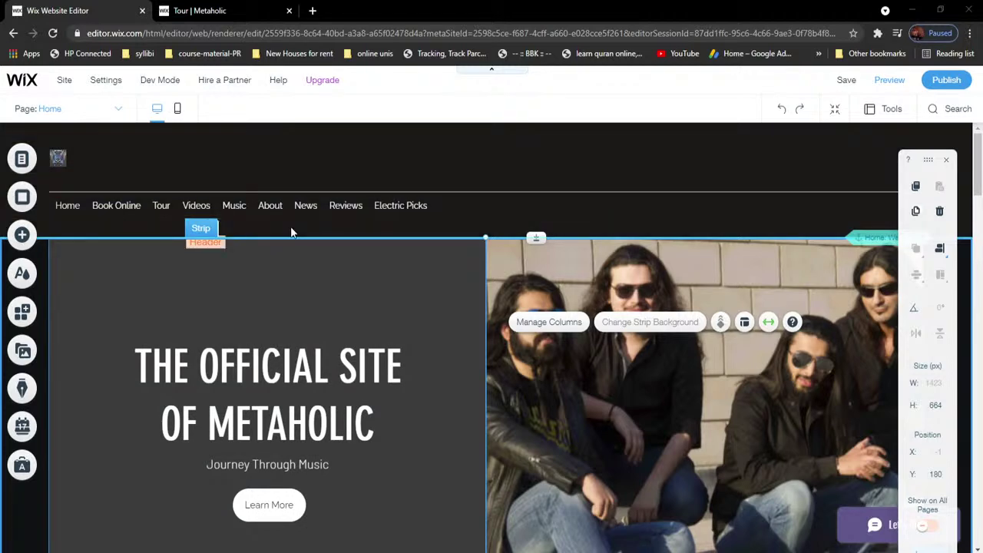
left_click(291, 232)
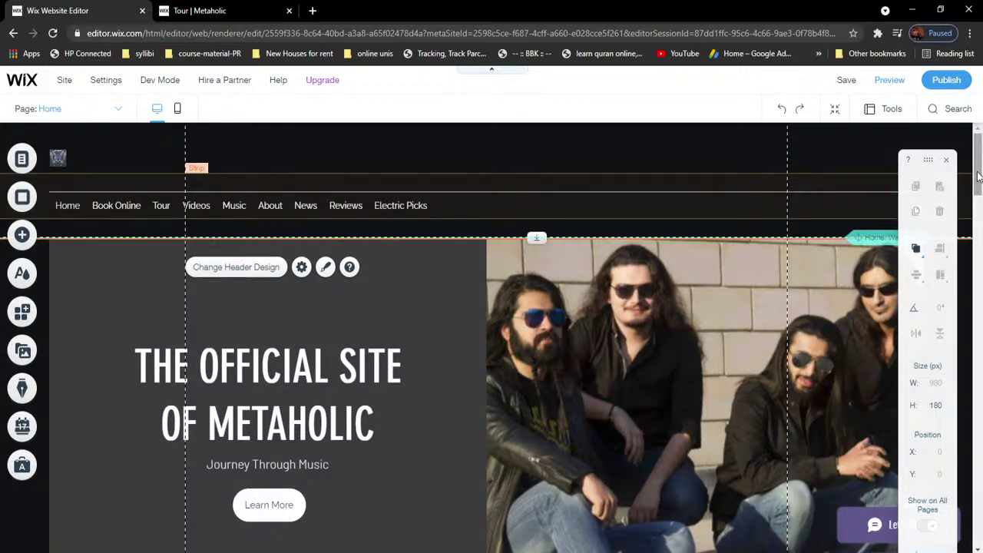
left_click_drag(978, 176, 979, 156)
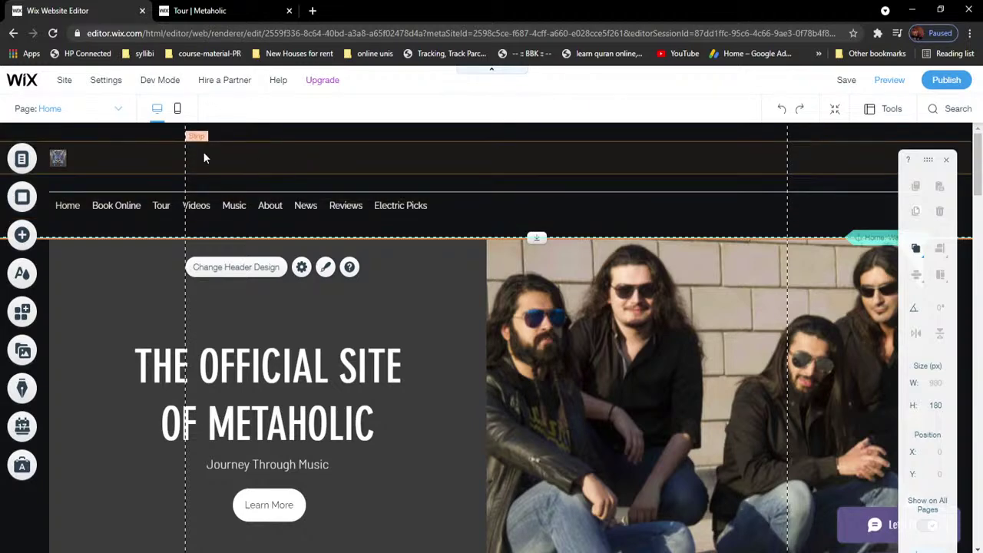
left_click(51, 112)
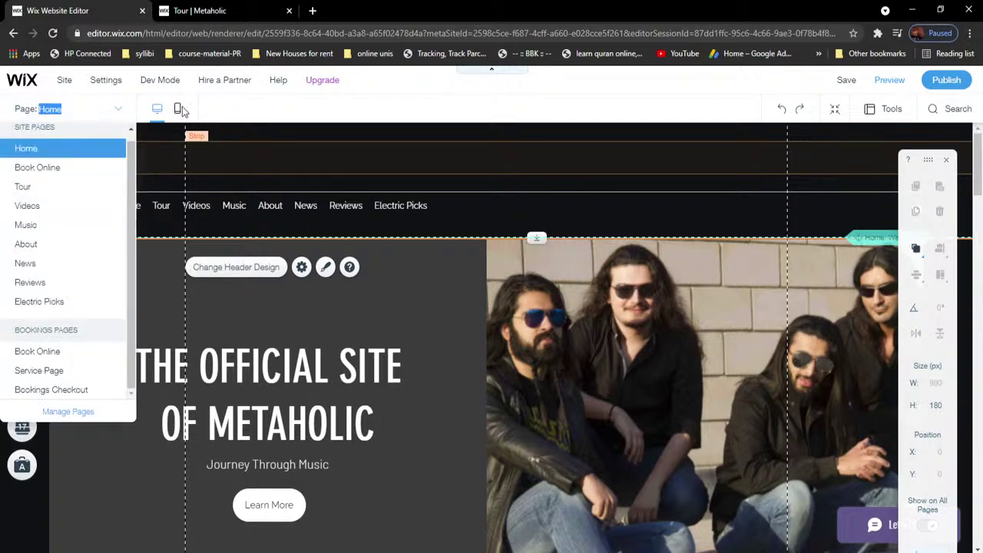
left_click(291, 141)
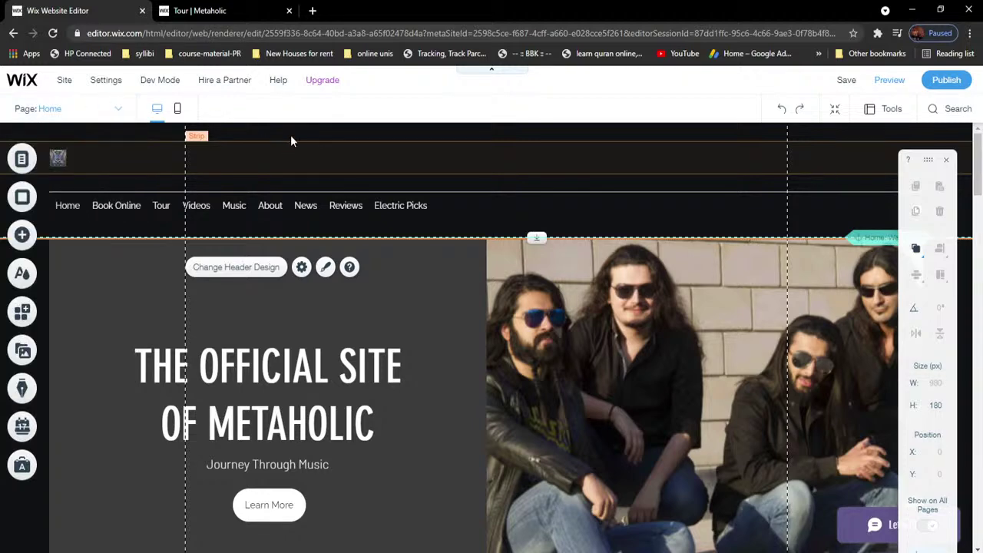